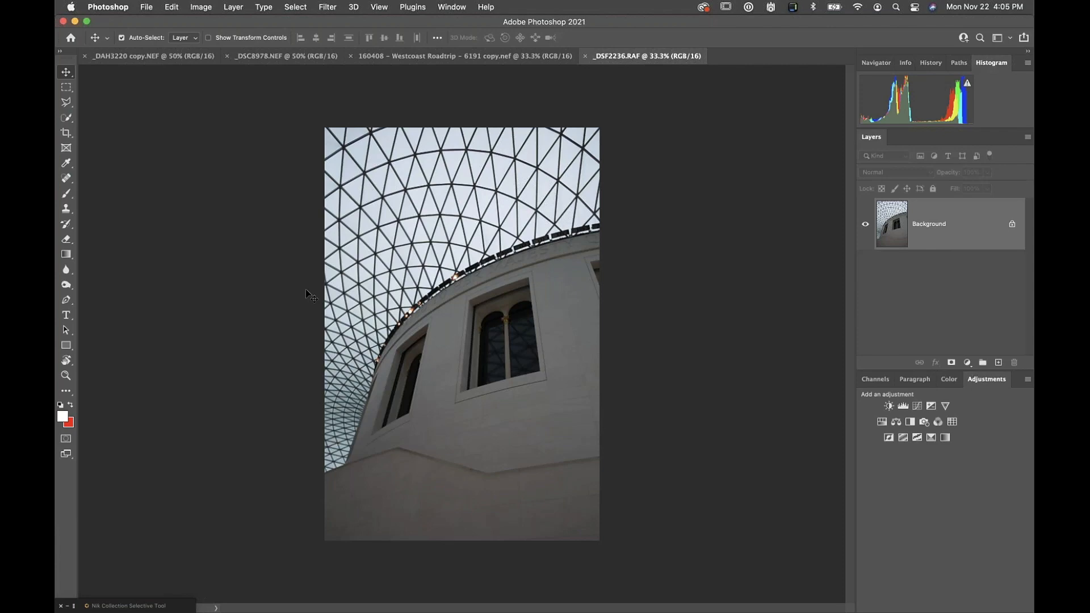
pyautogui.press('Tab')
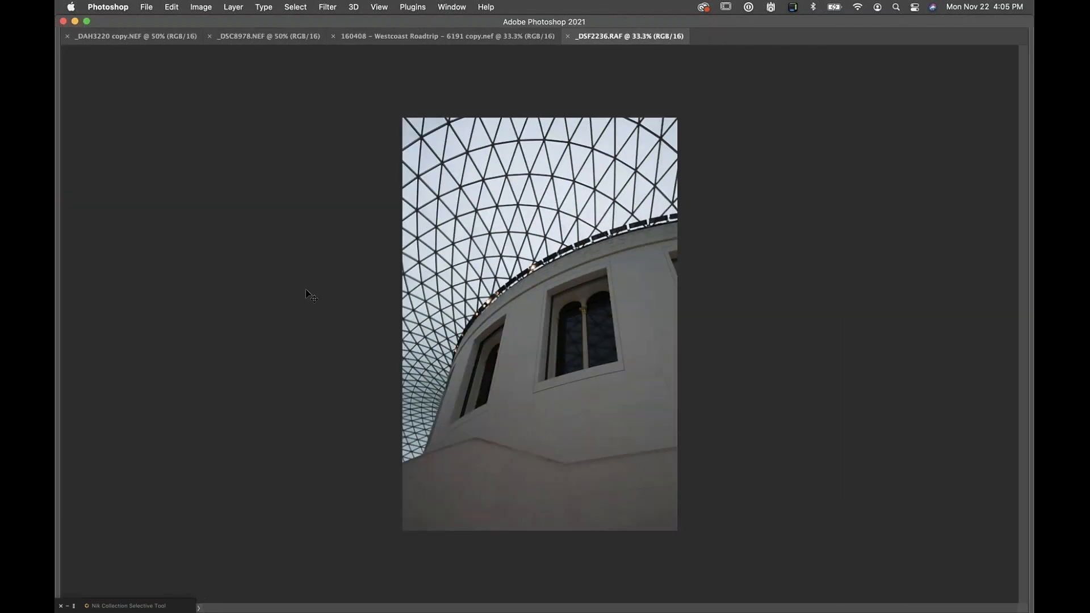
pyautogui.press('Tab')
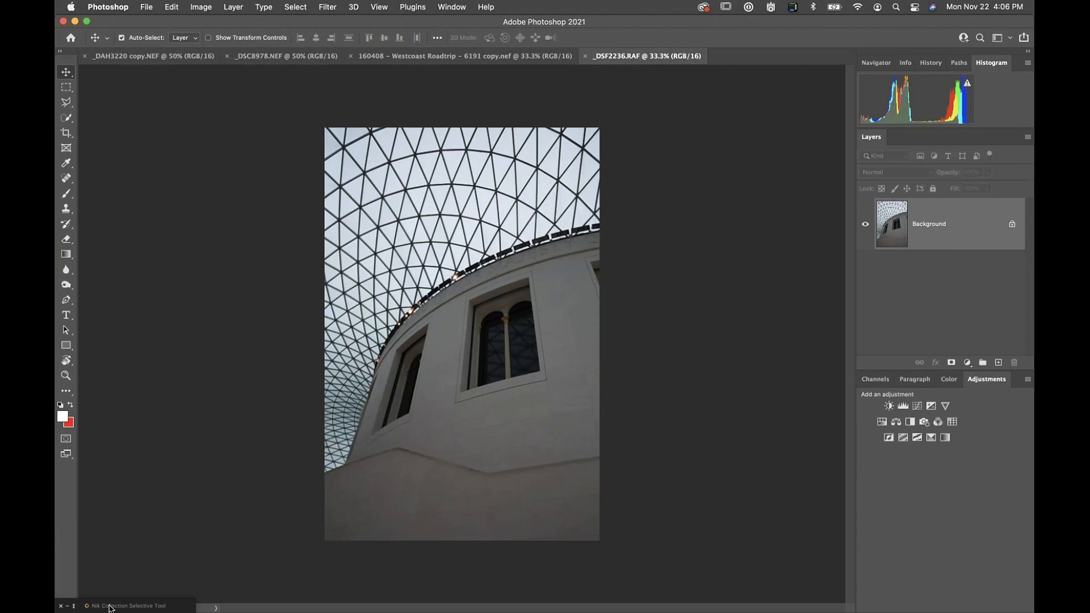
# Step: Restore the minimized Nik Collection Selective Tool palette beside the photo and collapse its Color Efex Pro 4 section
pyautogui.click(74, 607)
pyautogui.click(74, 606)
pyautogui.moveTo(86, 607); pyautogui.dragTo(167, 106)
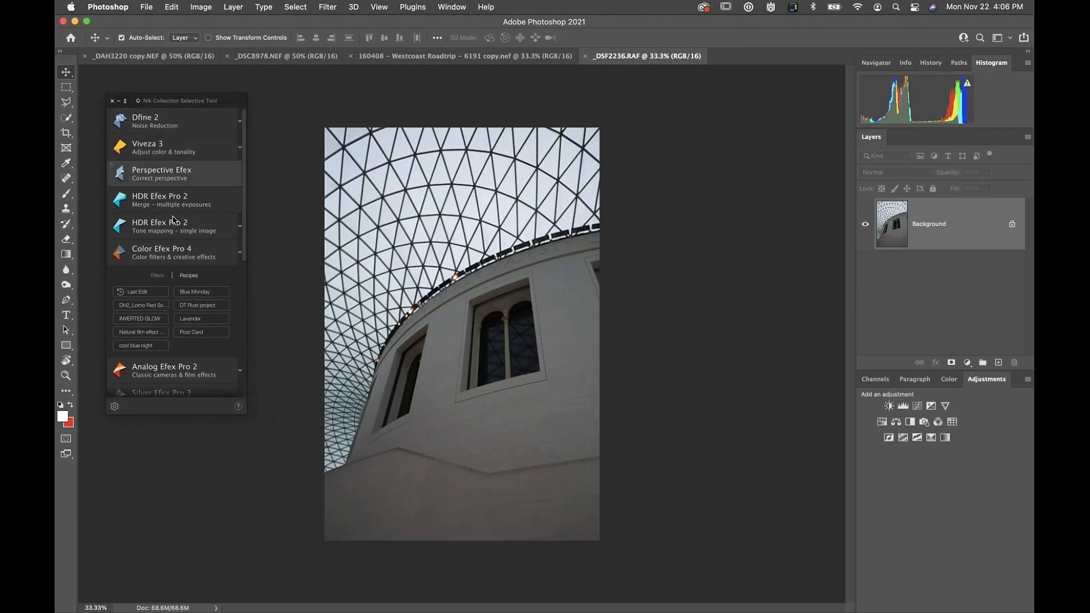
pyautogui.click(239, 252)
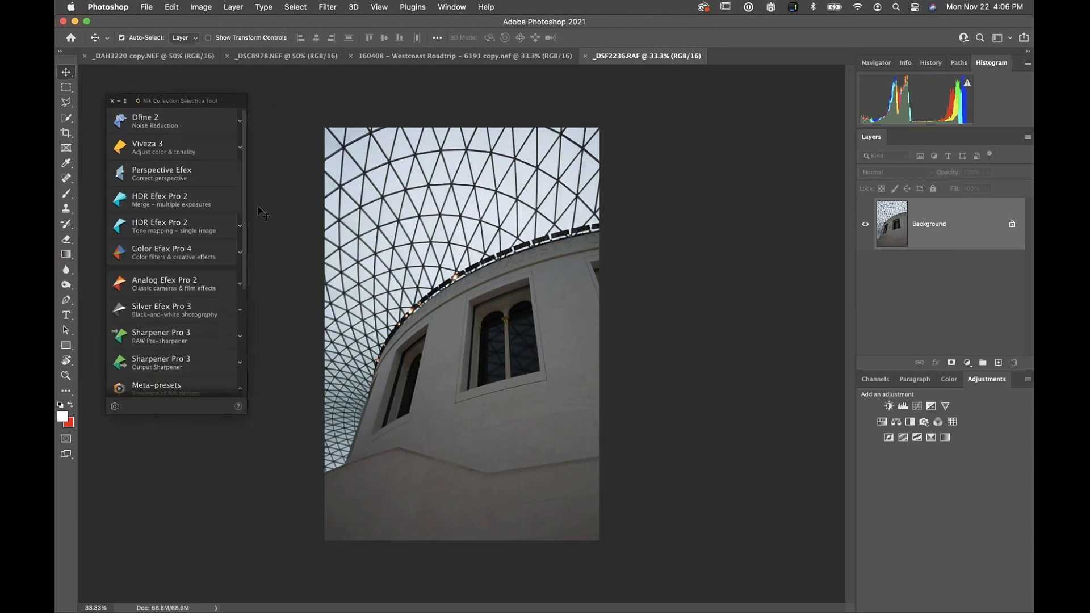
pyautogui.moveTo(244, 199); pyautogui.dragTo(252, 162)
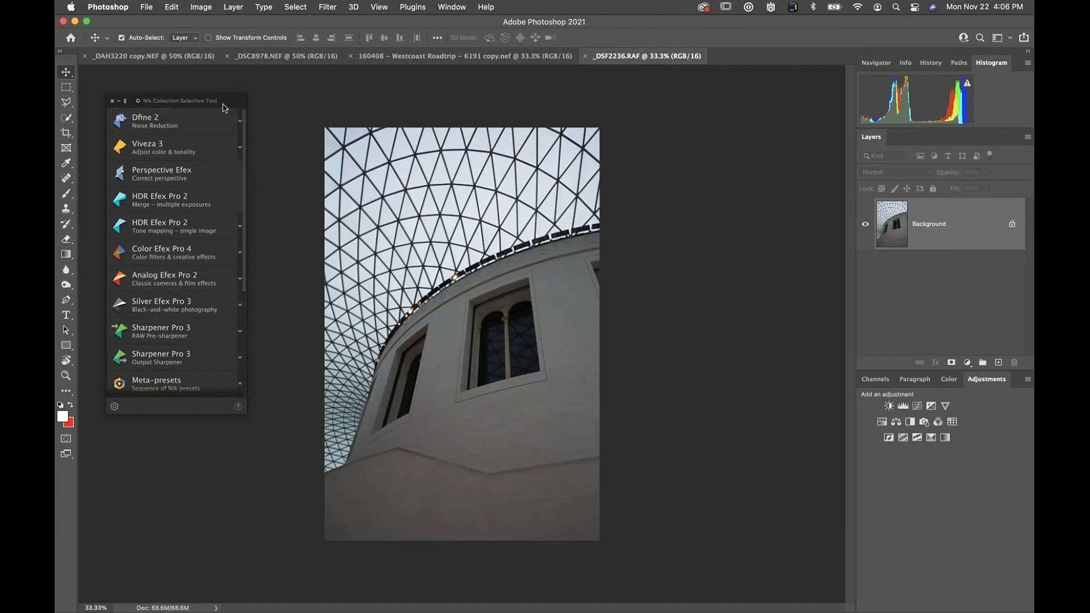
pyautogui.moveTo(224, 104); pyautogui.dragTo(274, 120)
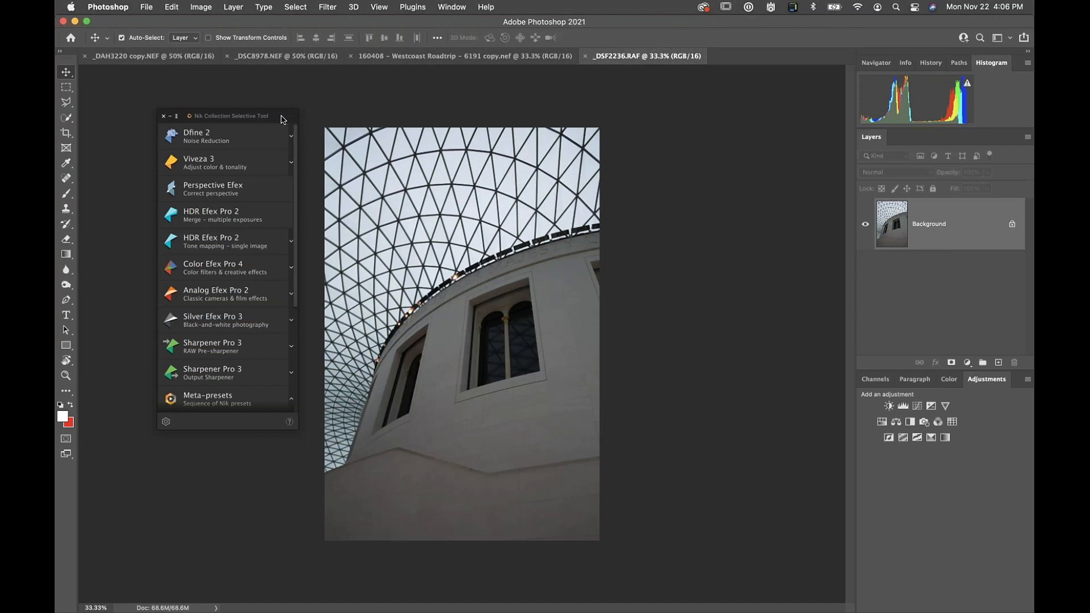
pyautogui.moveTo(283, 119); pyautogui.dragTo(243, 104)
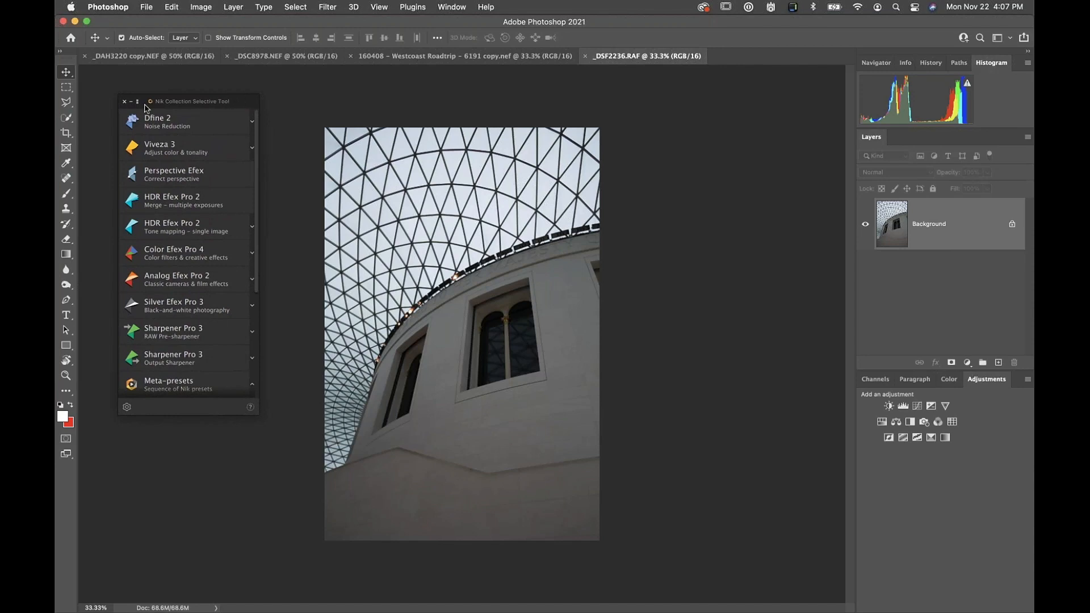
pyautogui.moveTo(148, 104); pyautogui.dragTo(179, 115)
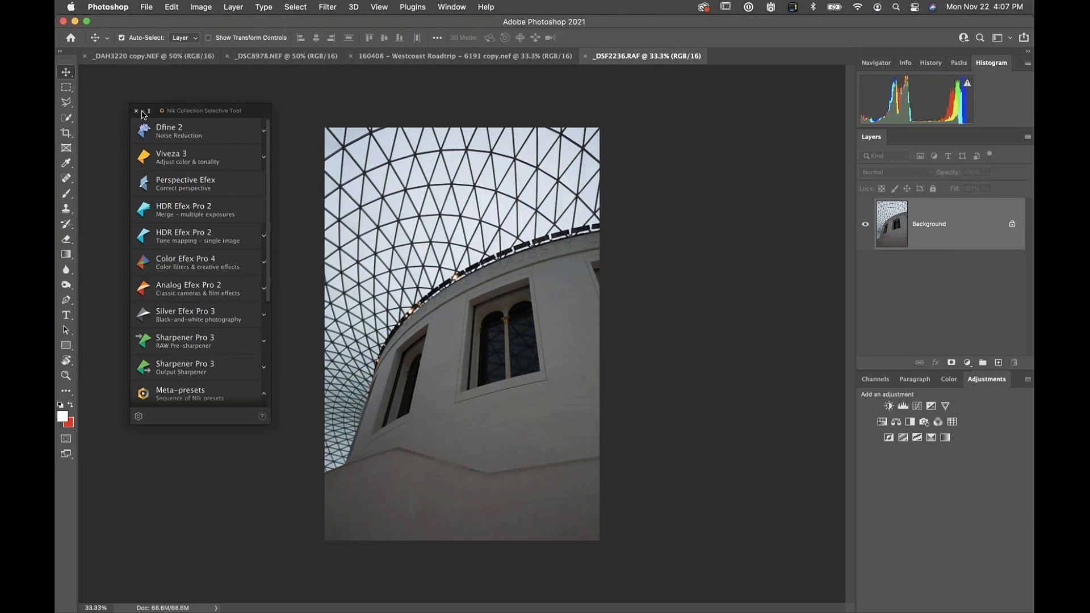
# Step: Minimize the Selective Tool palette and restore it to full size beside the photo
pyautogui.click(142, 113)
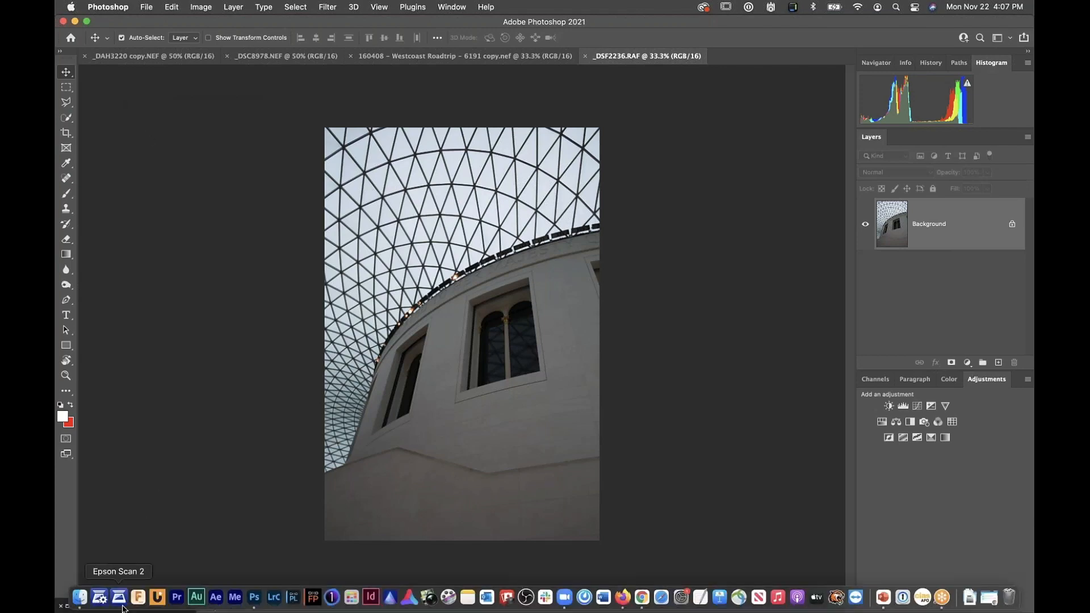
pyautogui.click(118, 608)
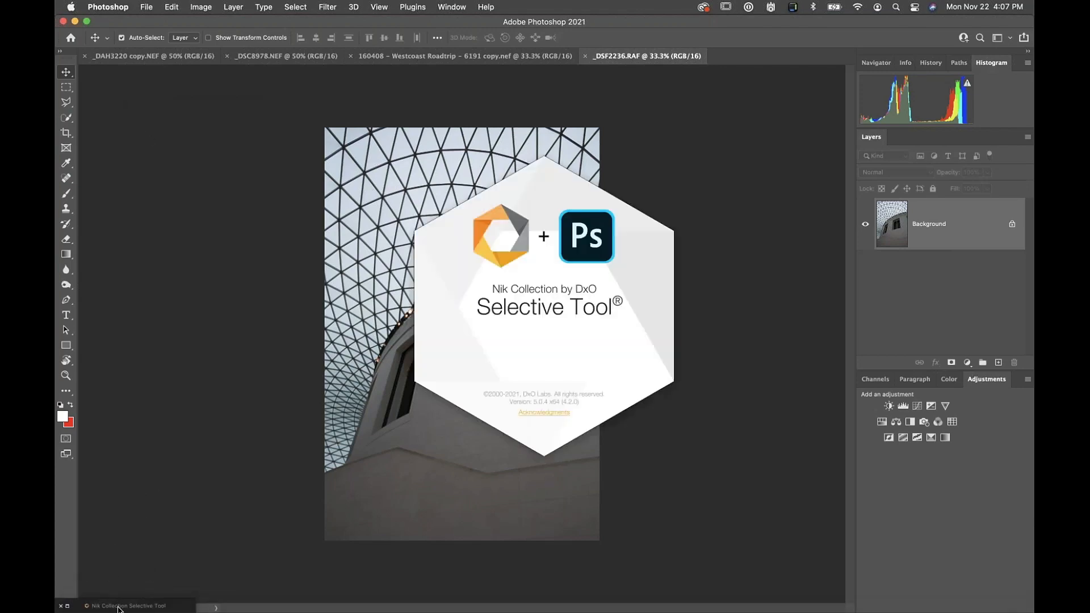
pyautogui.click(479, 254)
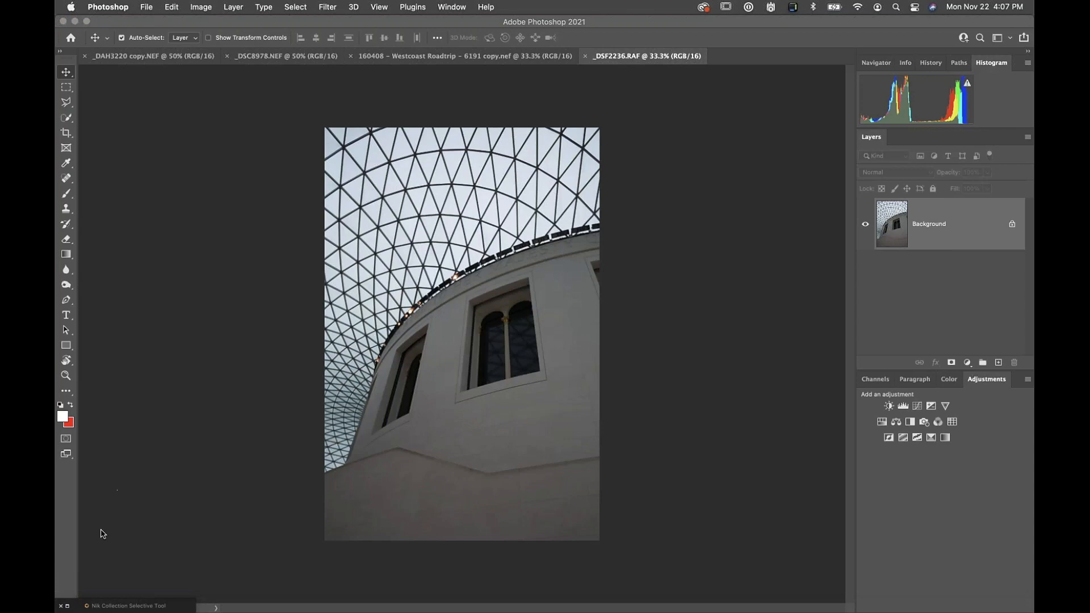
pyautogui.click(67, 607)
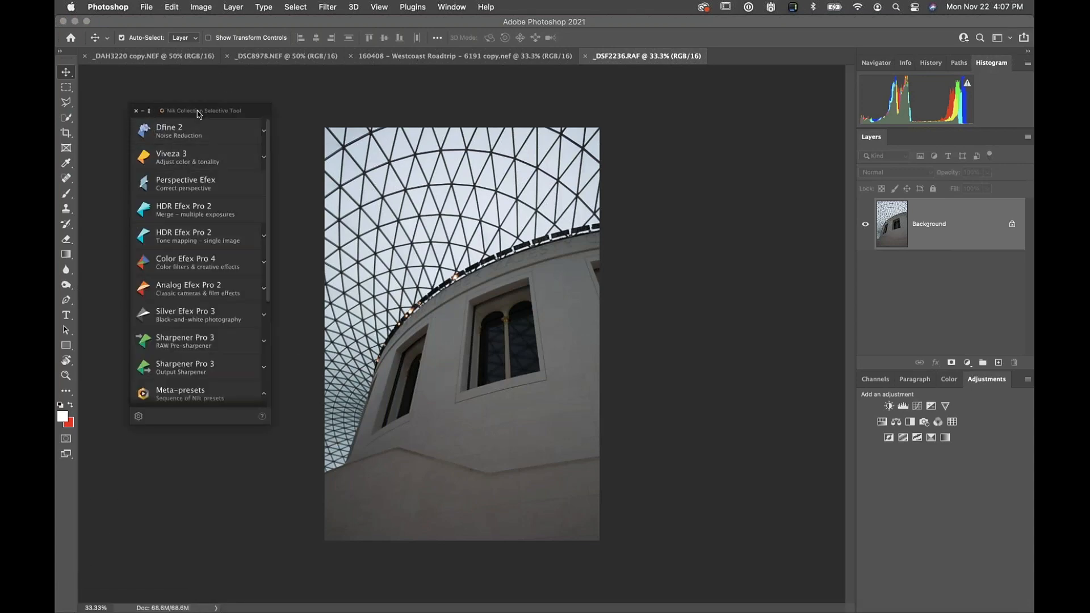
pyautogui.moveTo(196, 112)
pyautogui.mouseDown()
pyautogui.moveTo(205, 108)
pyautogui.moveTo(197, 101)
pyautogui.mouseUp()
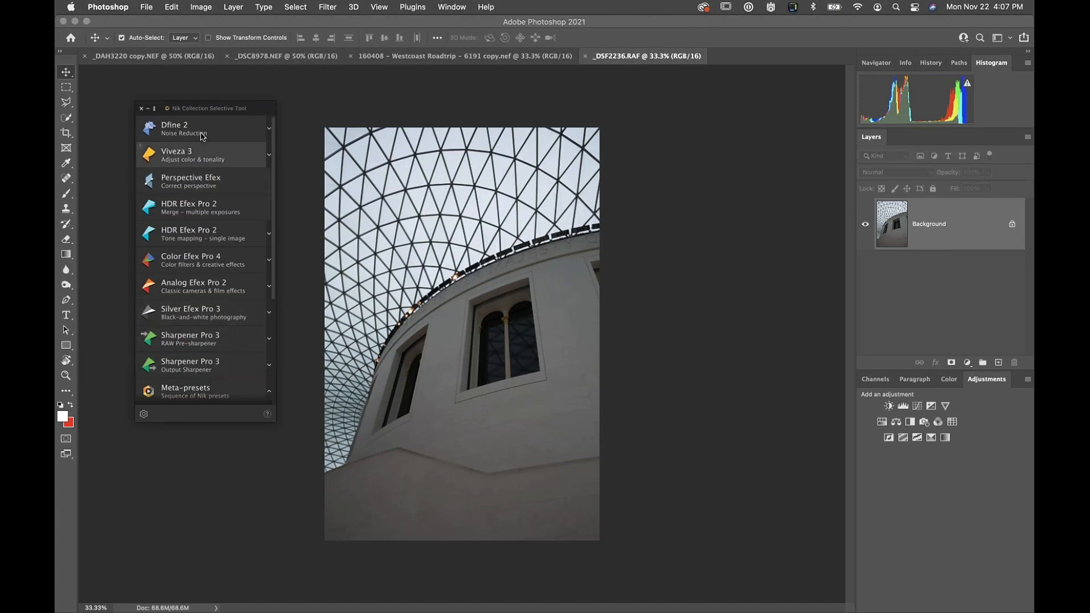
# Step: Try the Selective Tool's compact icon-only view next to the toolbar, and return the palette to its full view
pyautogui.click(154, 108)
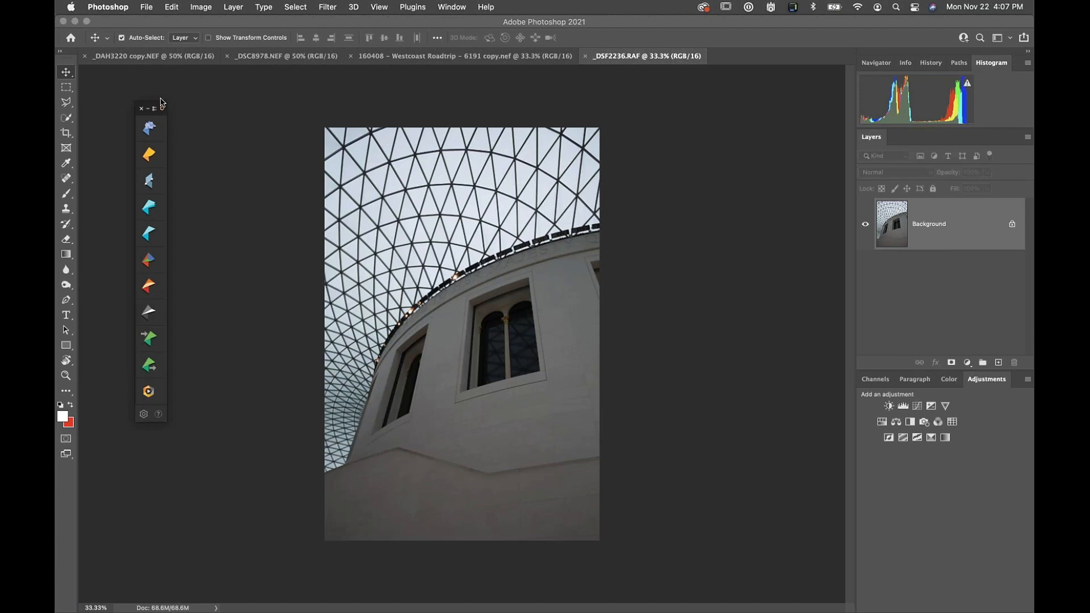
pyautogui.moveTo(157, 105); pyautogui.dragTo(112, 74)
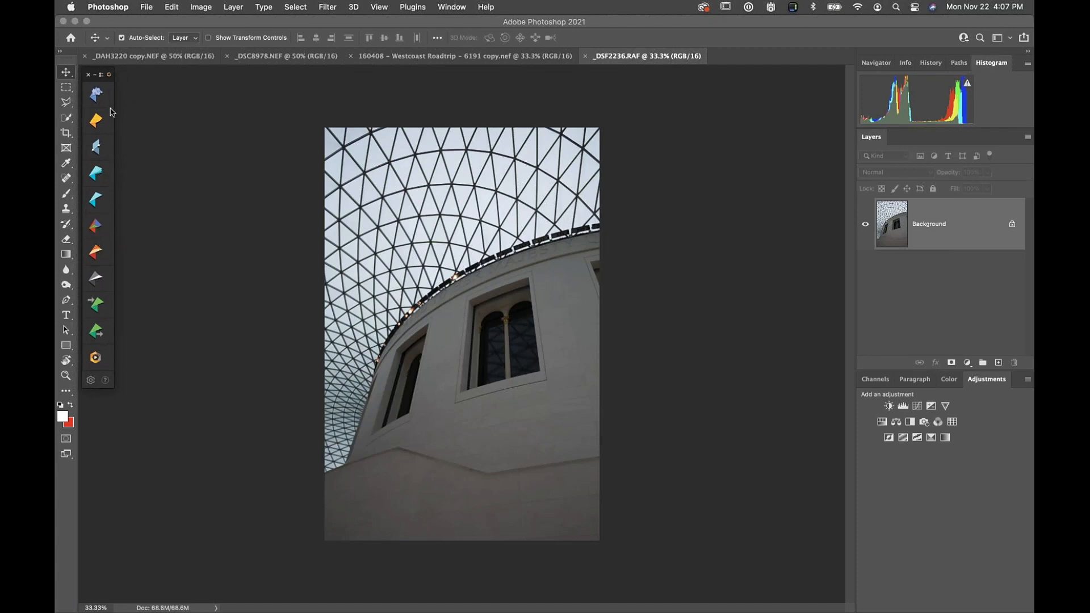
pyautogui.click(101, 77)
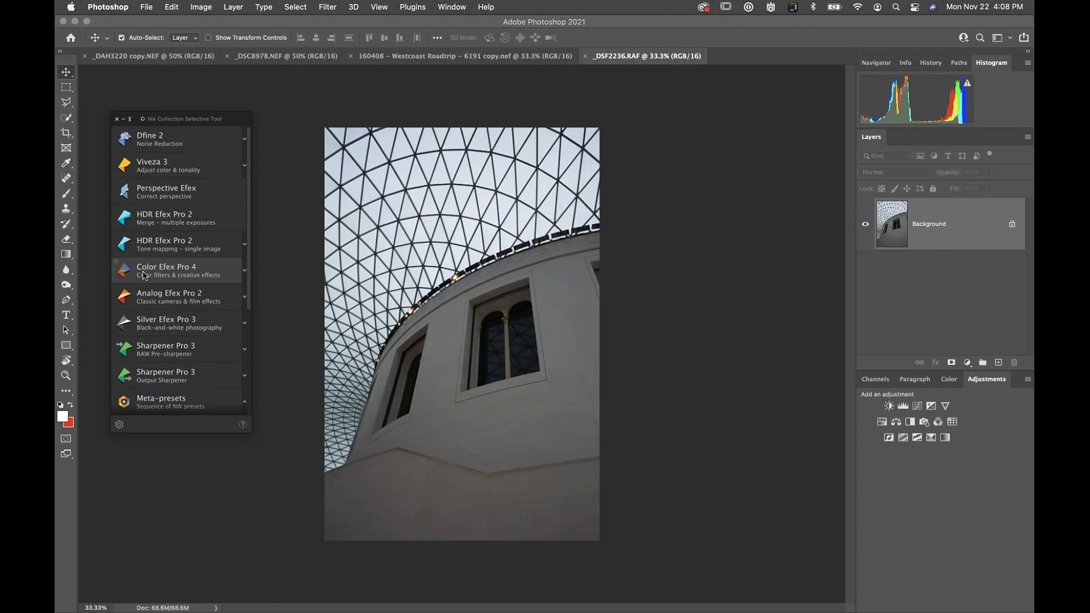
# Step: Expand the Color Efex Pro 4 section and toggle its favorite filters and recipes until only the recipes are listed
pyautogui.click(245, 274)
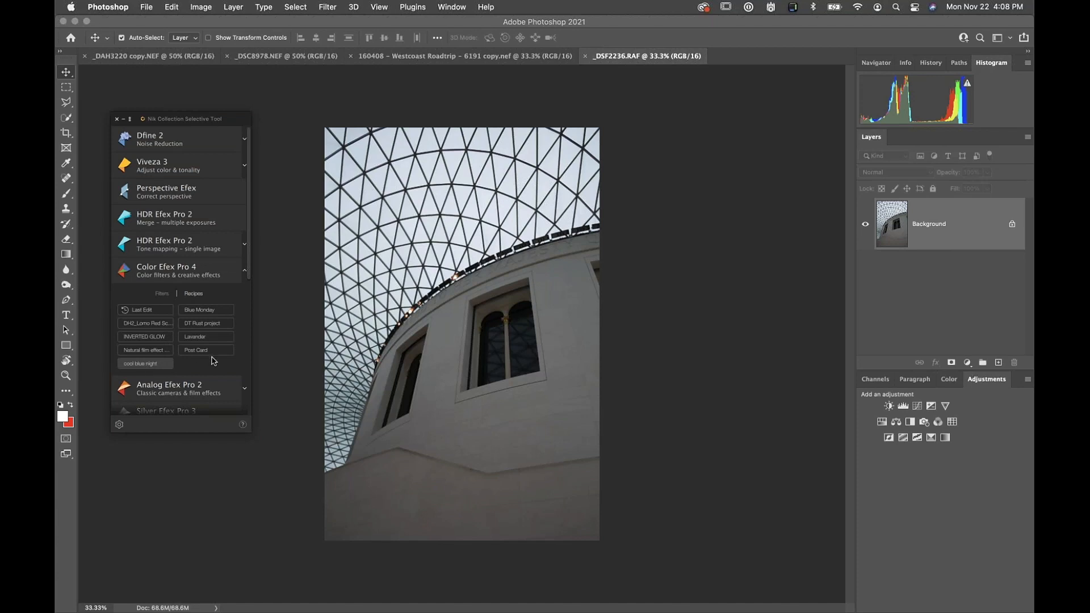
pyautogui.click(162, 294)
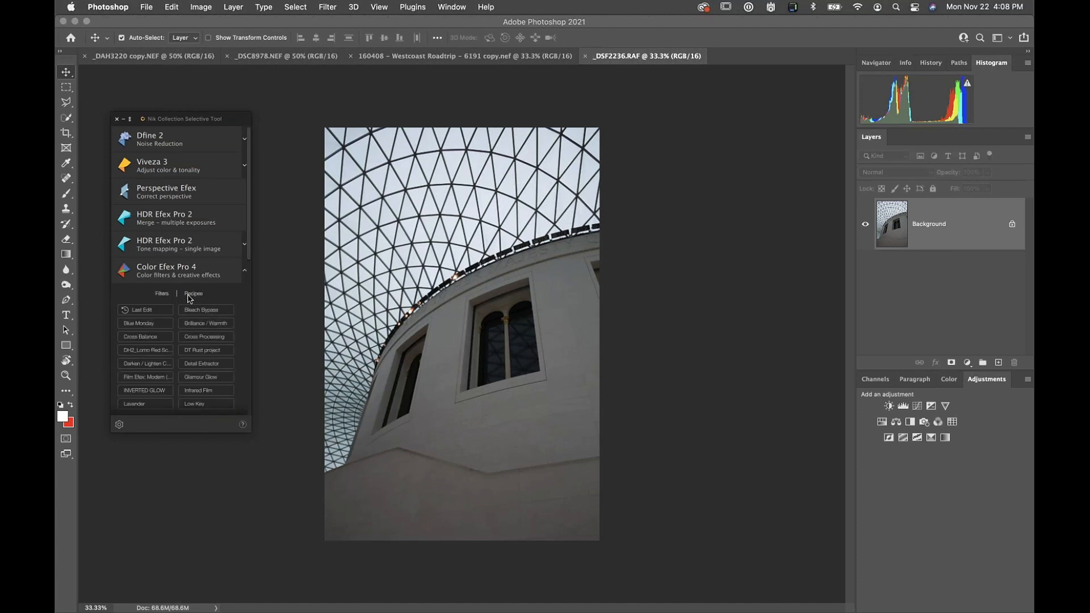
pyautogui.click(189, 297)
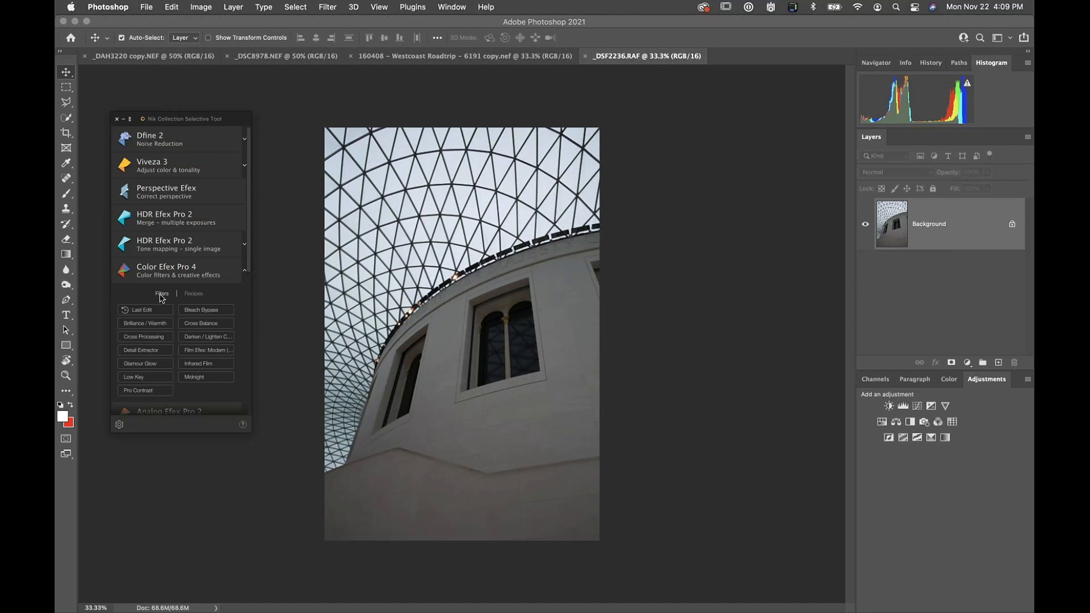
pyautogui.click(195, 295)
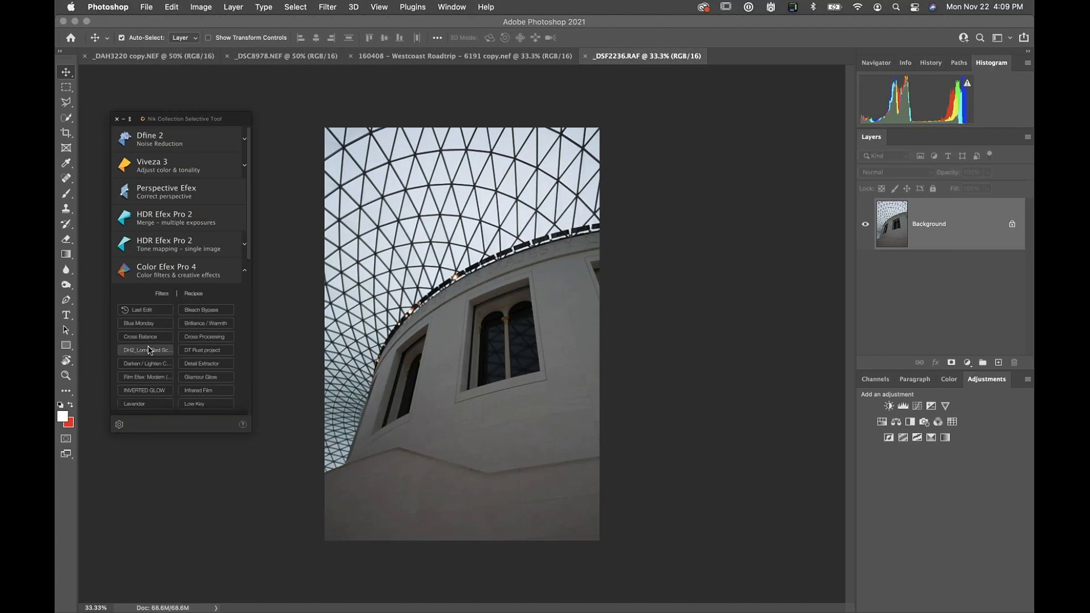
pyautogui.scroll(-3, 148, 351)
pyautogui.scroll(-2, 148, 350)
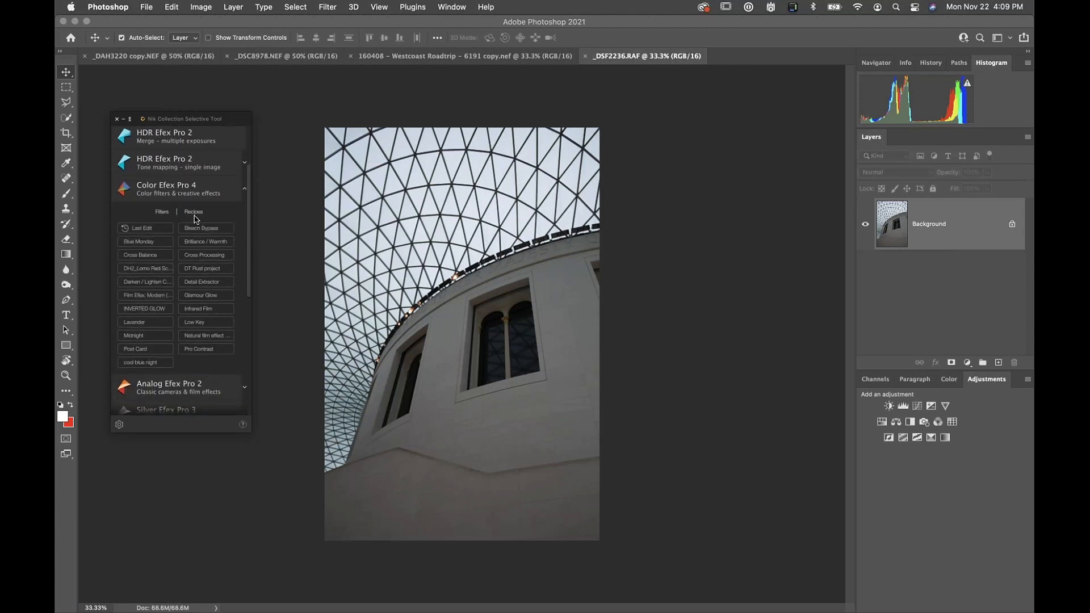
pyautogui.click(163, 212)
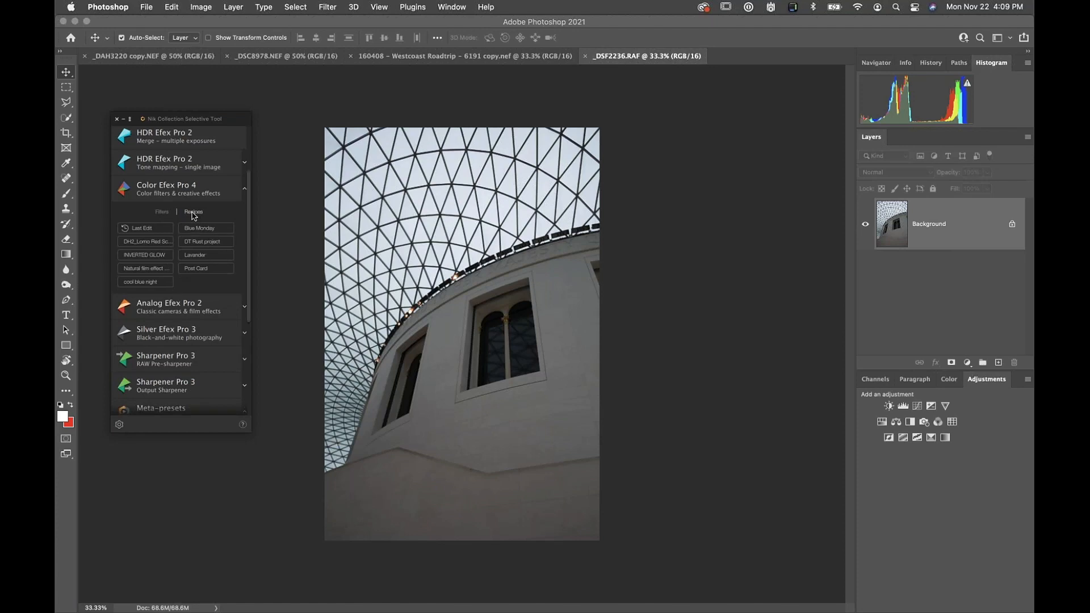
pyautogui.click(163, 213)
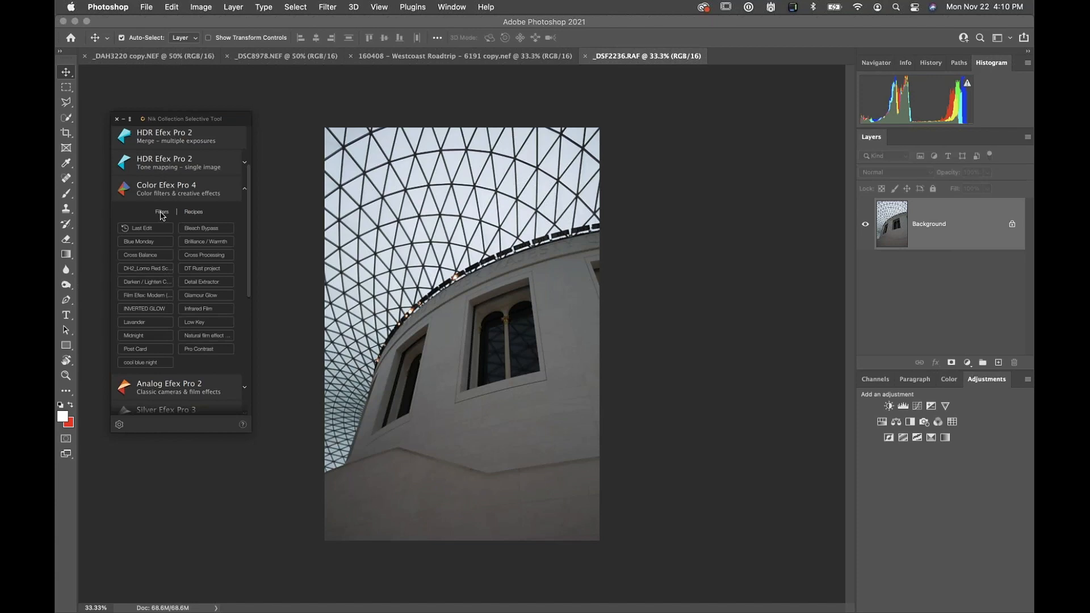
pyautogui.click(195, 213)
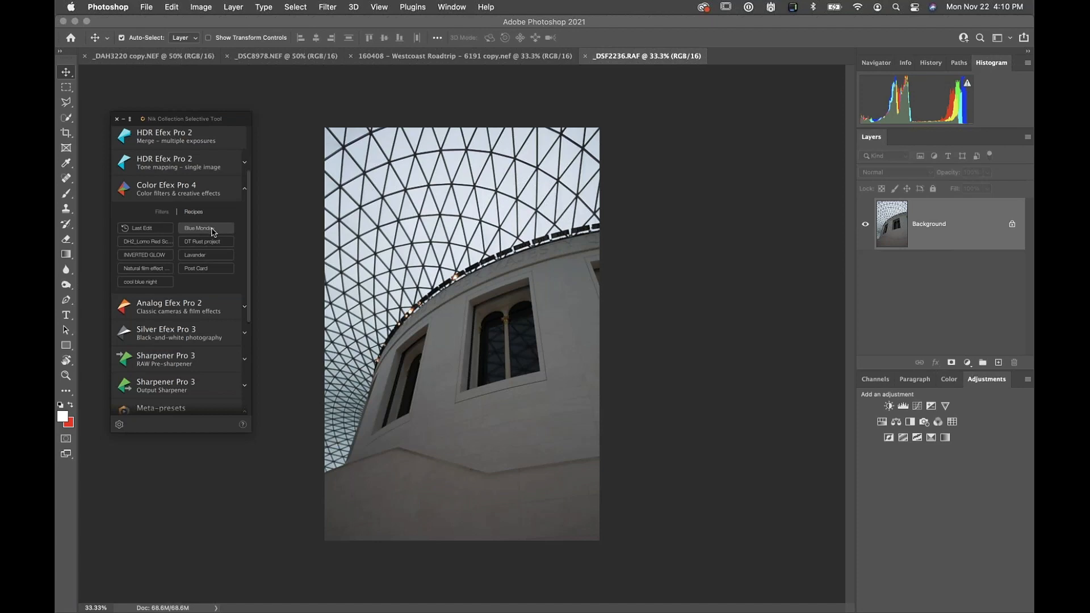
# Step: Open the photo in Color Efex Pro 4 with the Blue Monday recipe and compare the effect with the original
pyautogui.click(212, 230)
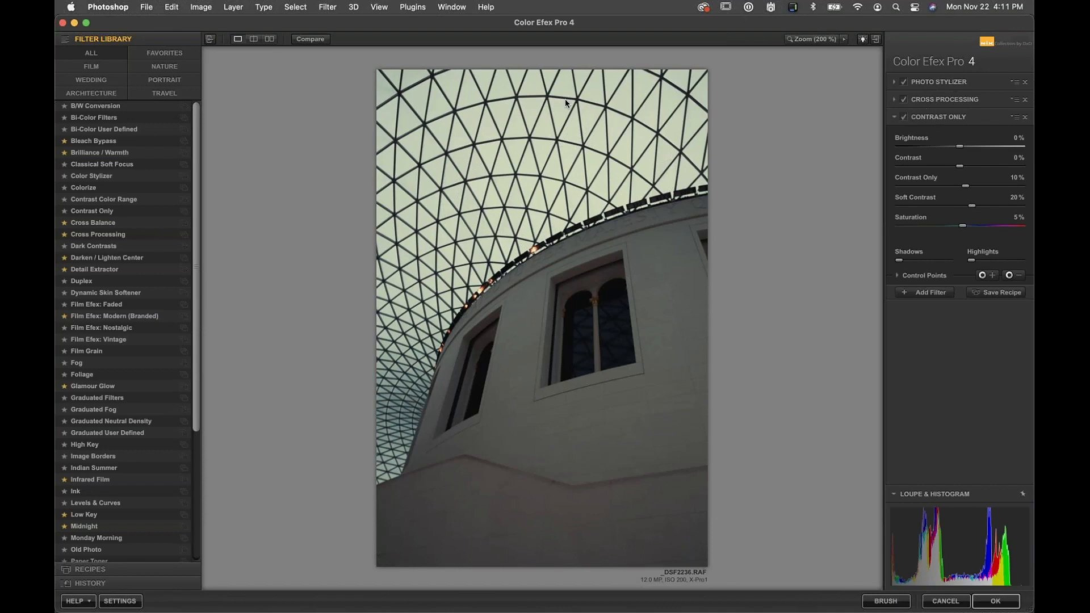
pyautogui.click(315, 42)
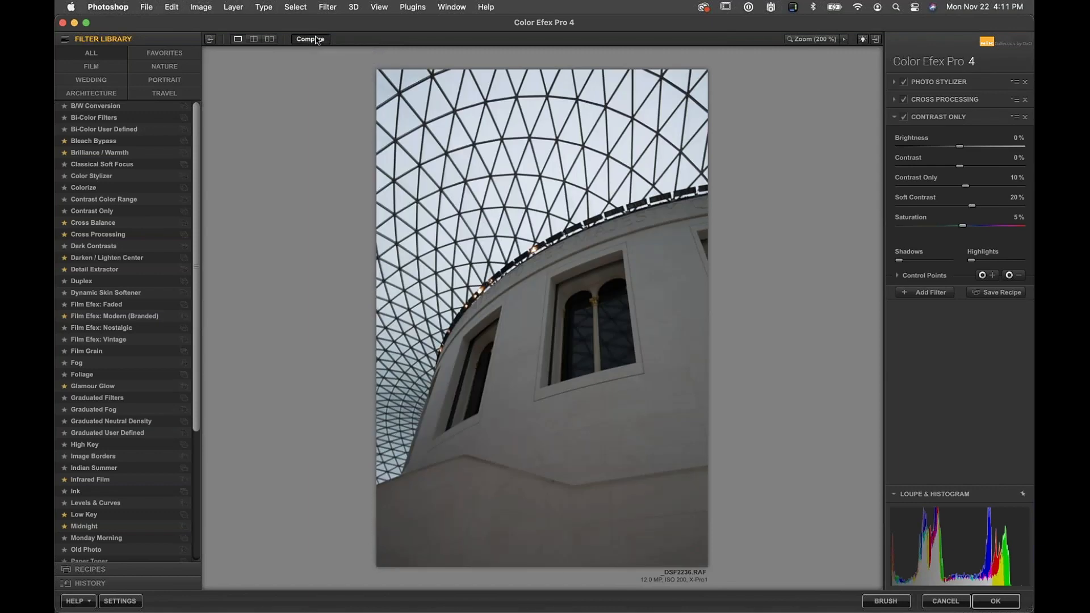
pyautogui.click(316, 40)
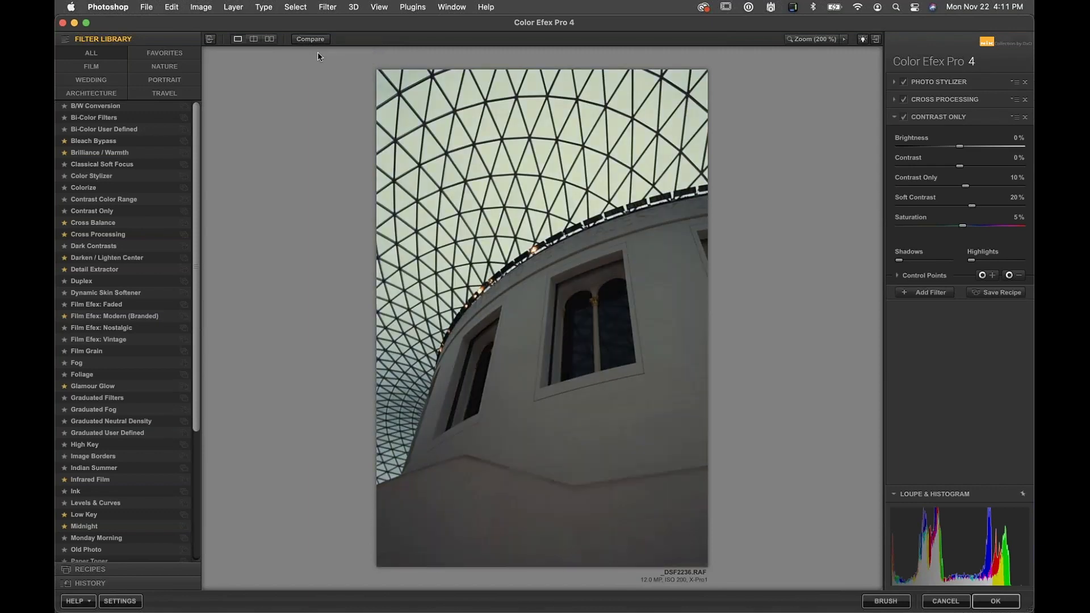
# Step: Change the Photo Stylizer filter to Cool Ice and set its brightness to 39%
pyautogui.click(934, 83)
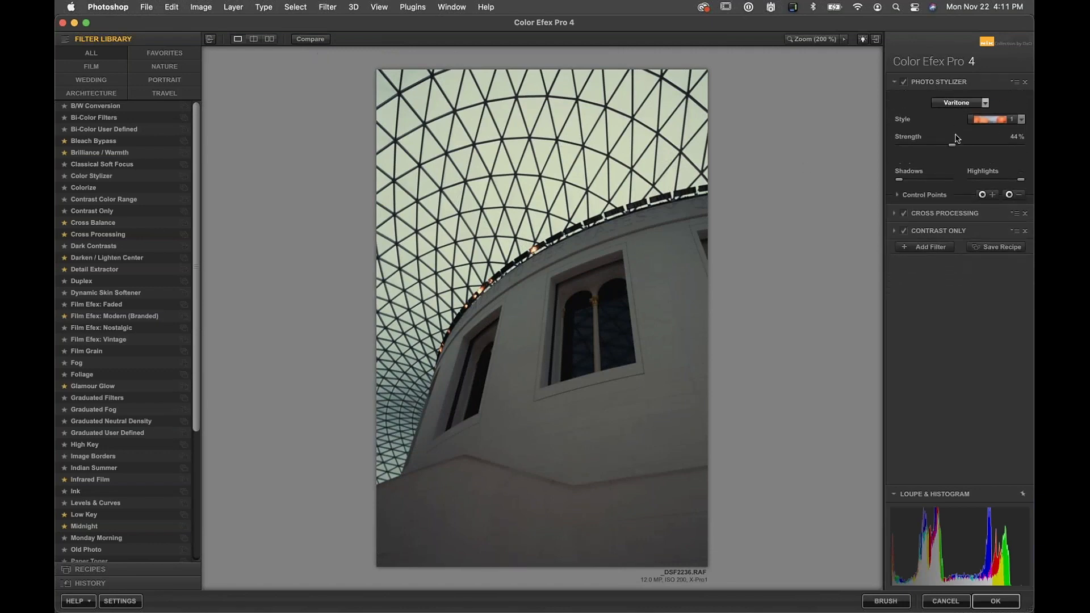
pyautogui.click(948, 104)
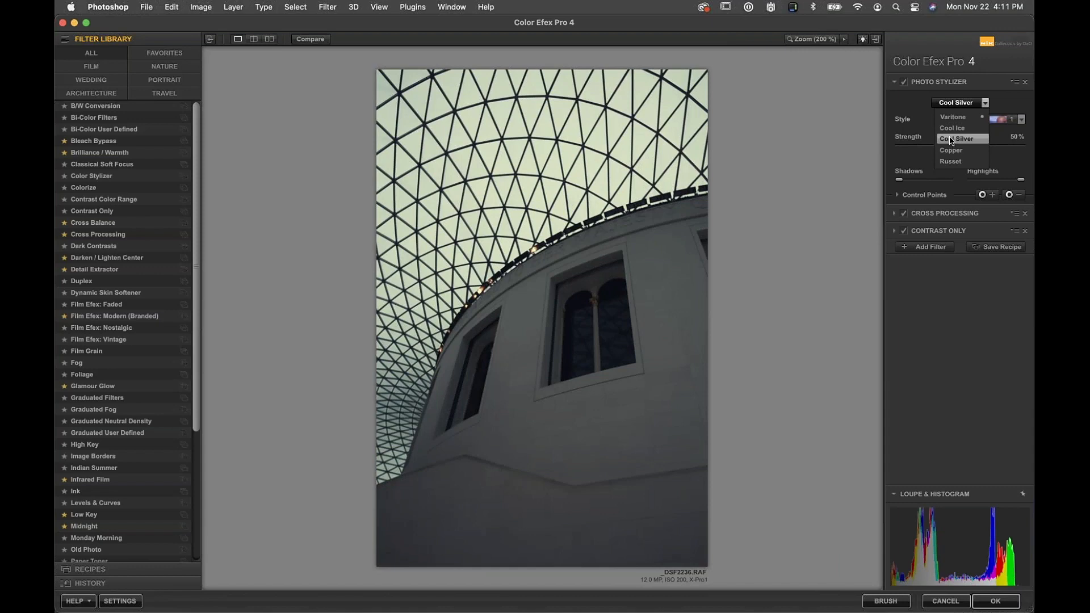
pyautogui.click(952, 127)
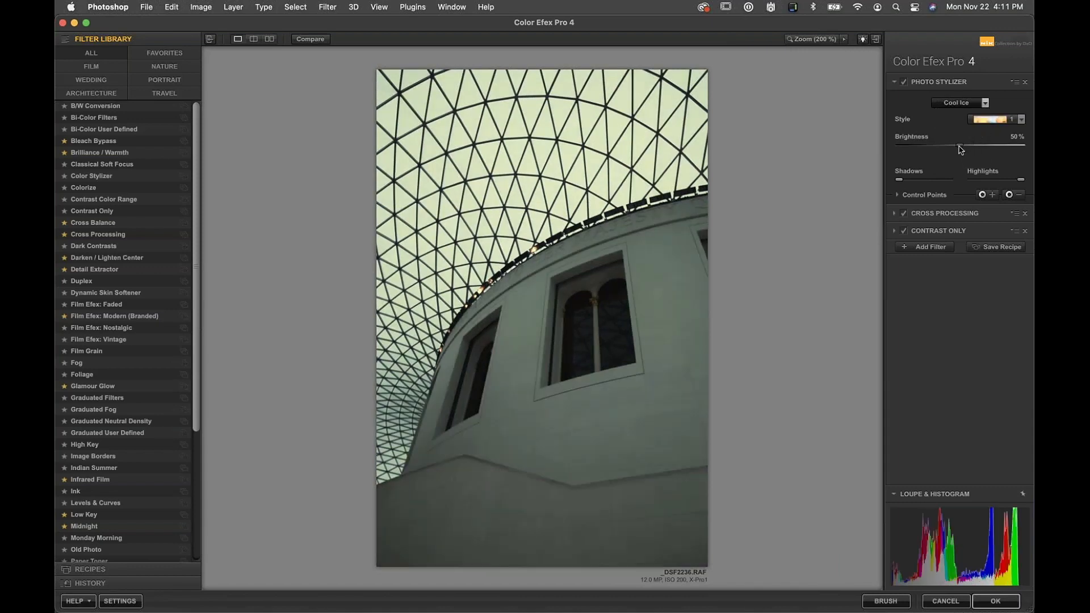
pyautogui.moveTo(959, 146); pyautogui.dragTo(945, 146)
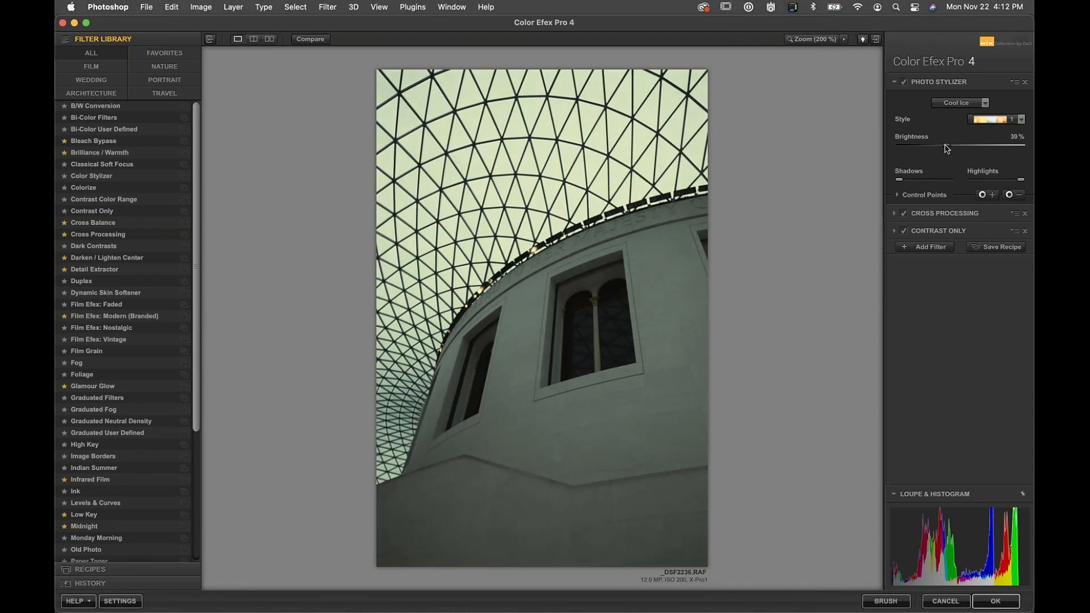
# Step: Set the Cross Processing strength to 61%, trying method C01 before choosing method LT04
pyautogui.click(937, 214)
pyautogui.click(986, 128)
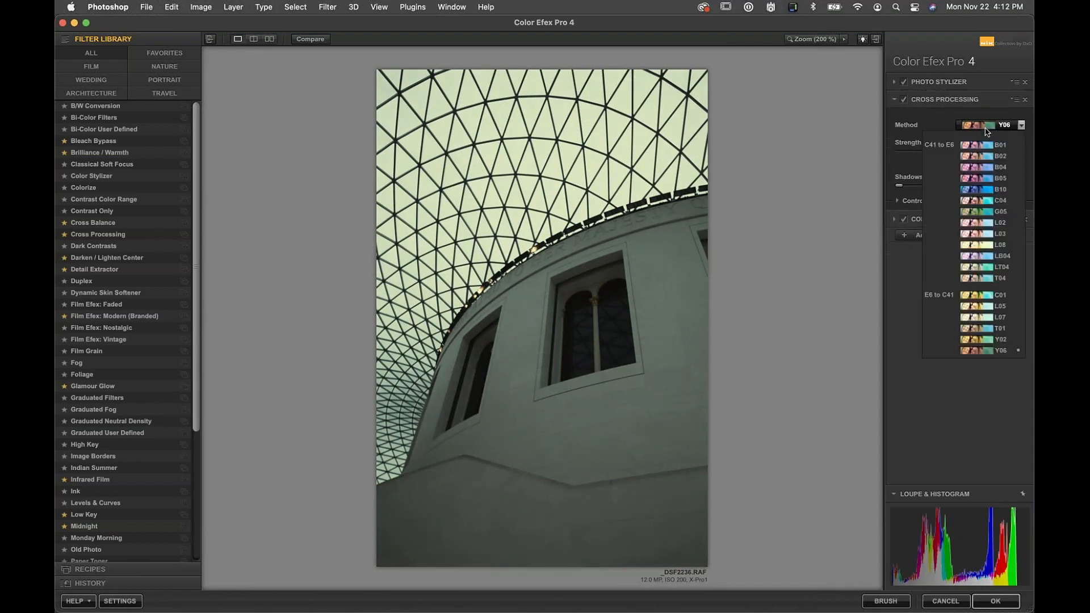
pyautogui.click(967, 296)
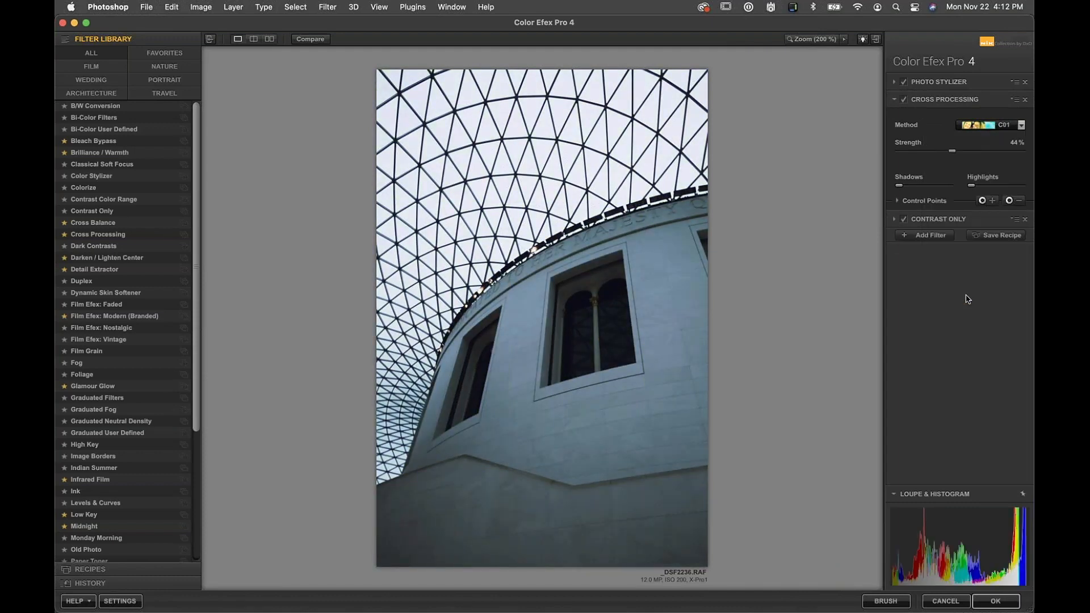
pyautogui.moveTo(952, 151); pyautogui.dragTo(972, 152)
pyautogui.click(975, 128)
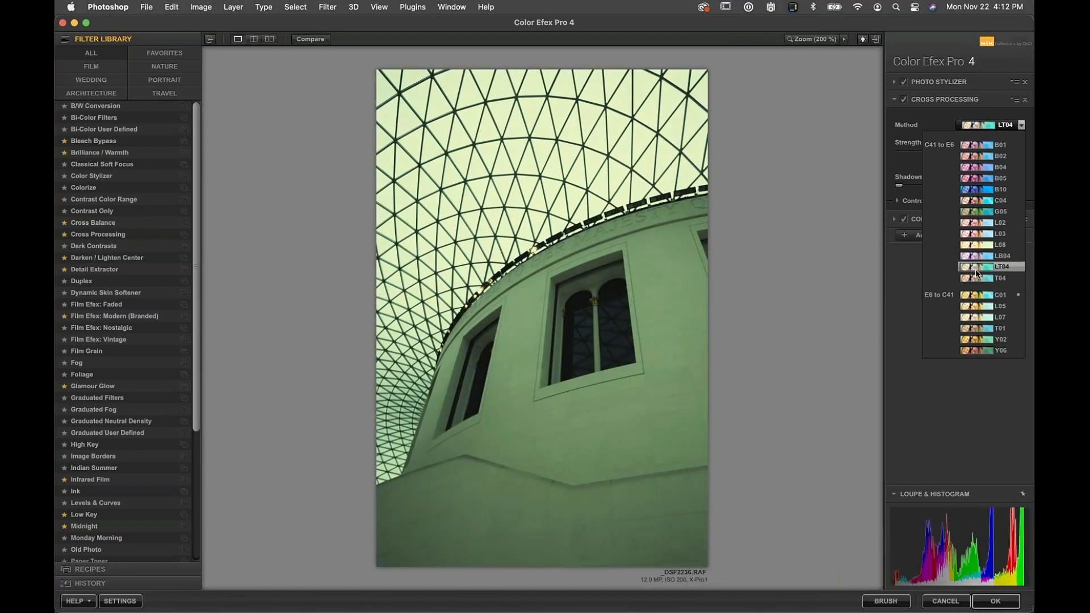
pyautogui.click(978, 267)
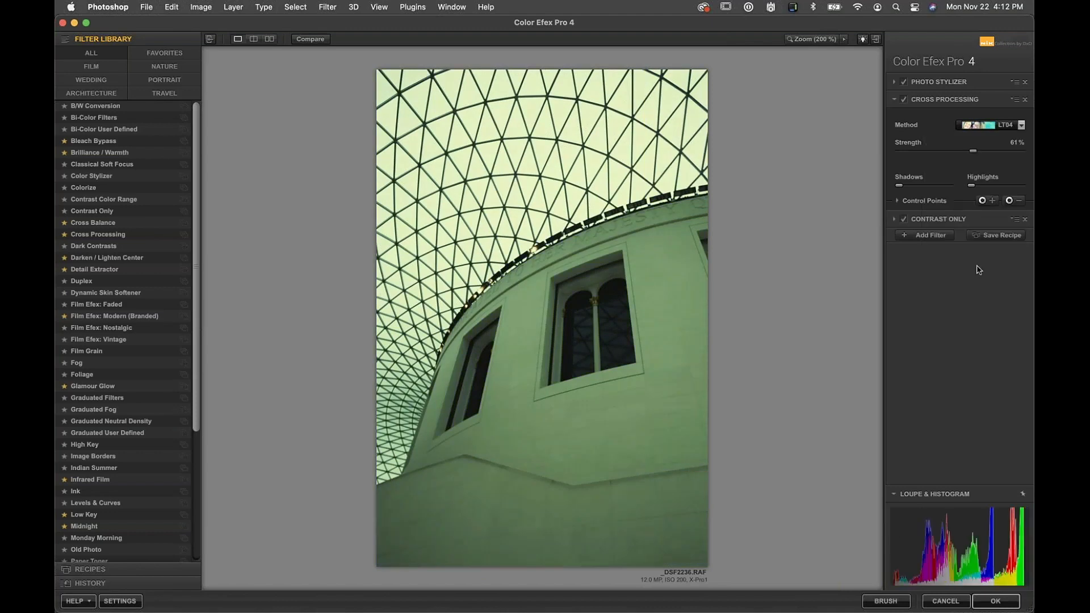
# Step: Expand the Contrast Only filter settings and compare the stylized photo with the original
pyautogui.click(924, 219)
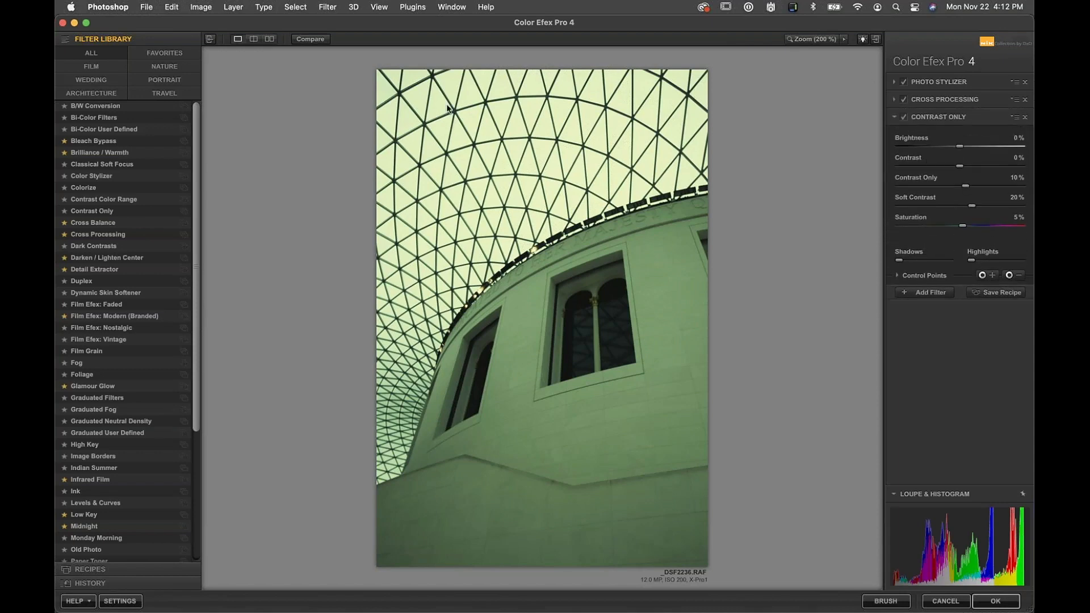
pyautogui.click(306, 39)
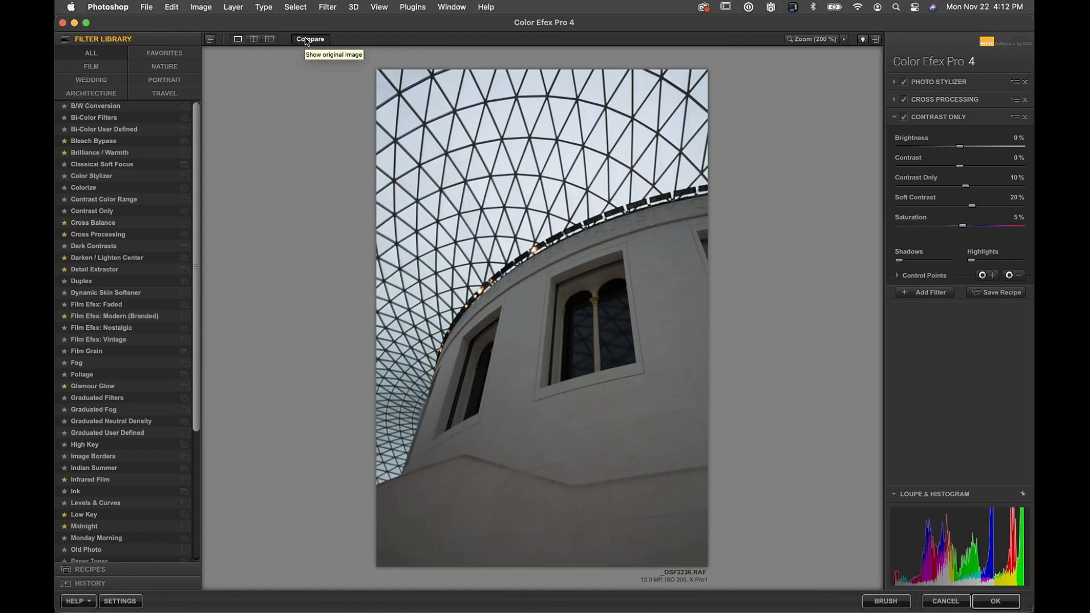
pyautogui.click(306, 39)
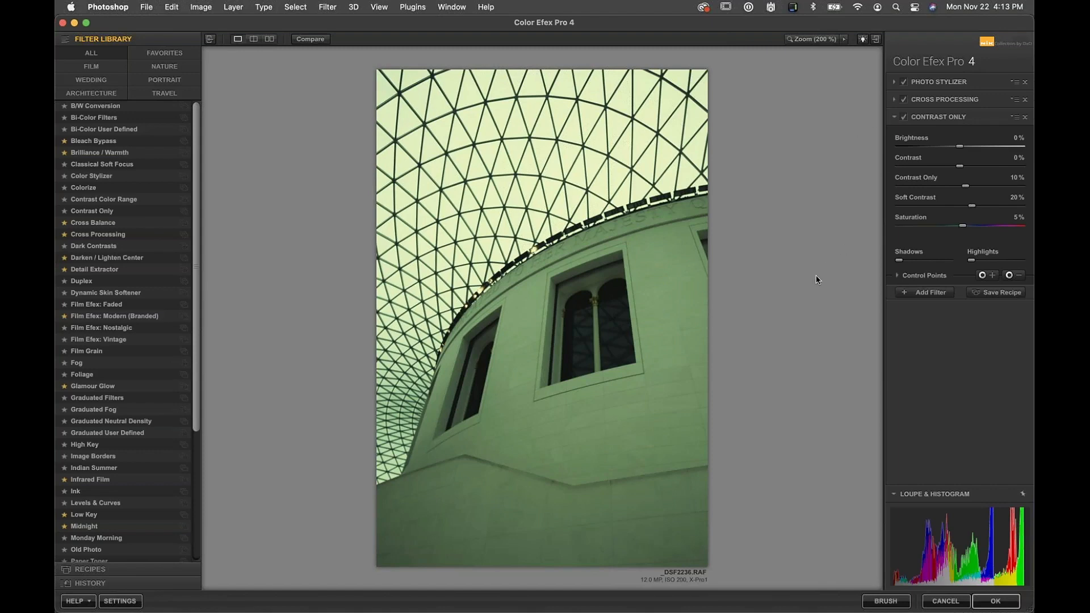
# Step: Return the Color Efex result to Photoshop for brushing and fill its layer mask to apply the effect to the entire photo
pyautogui.click(874, 603)
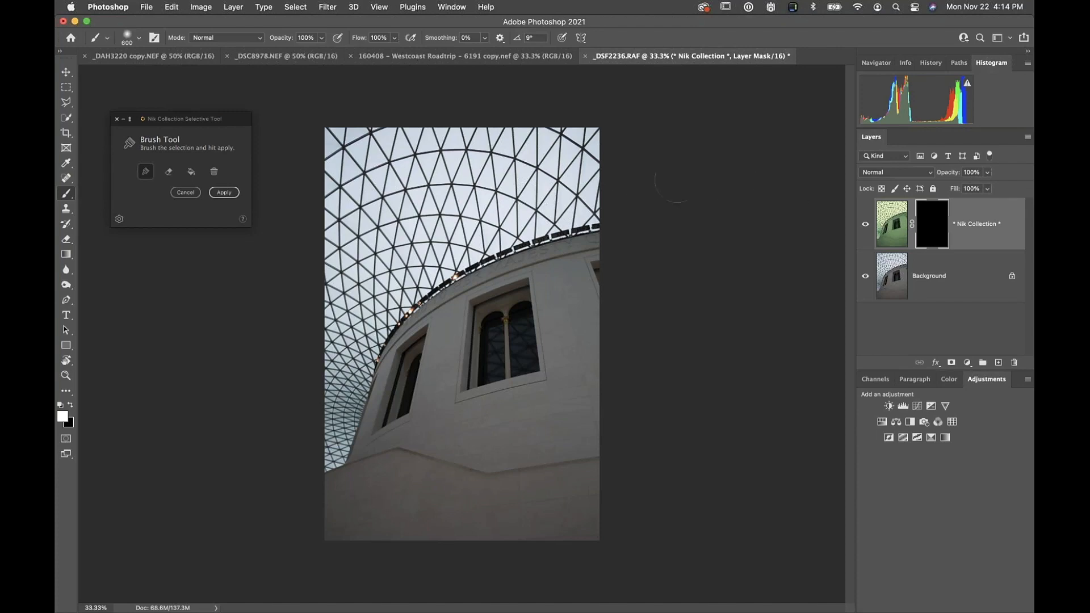
pyautogui.moveTo(214, 116)
pyautogui.mouseDown()
pyautogui.moveTo(258, 113)
pyautogui.moveTo(230, 124)
pyautogui.mouseUp()
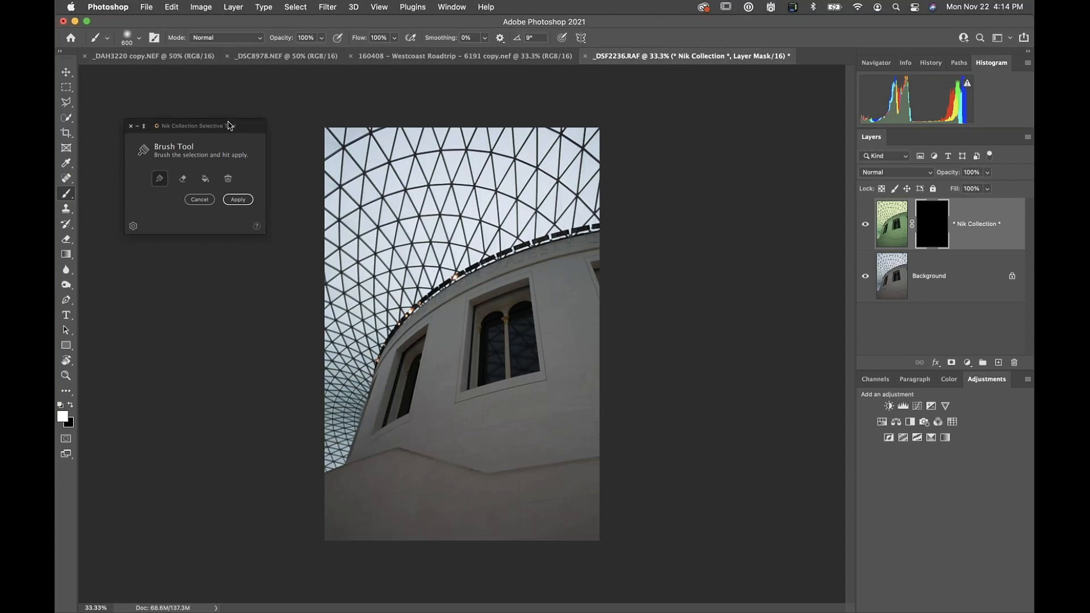
pyautogui.click(184, 181)
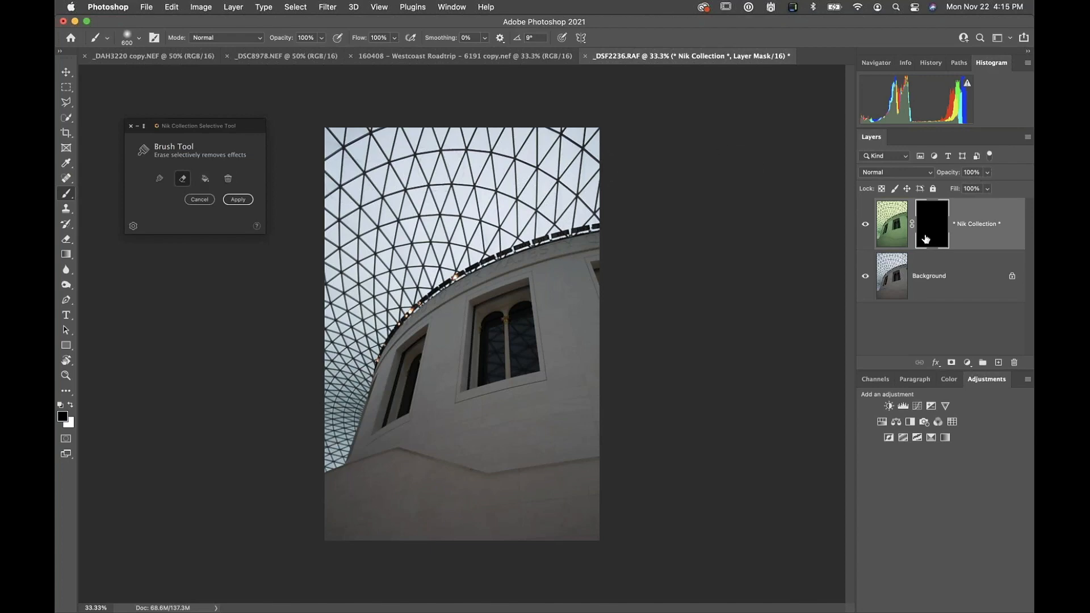
pyautogui.click(206, 179)
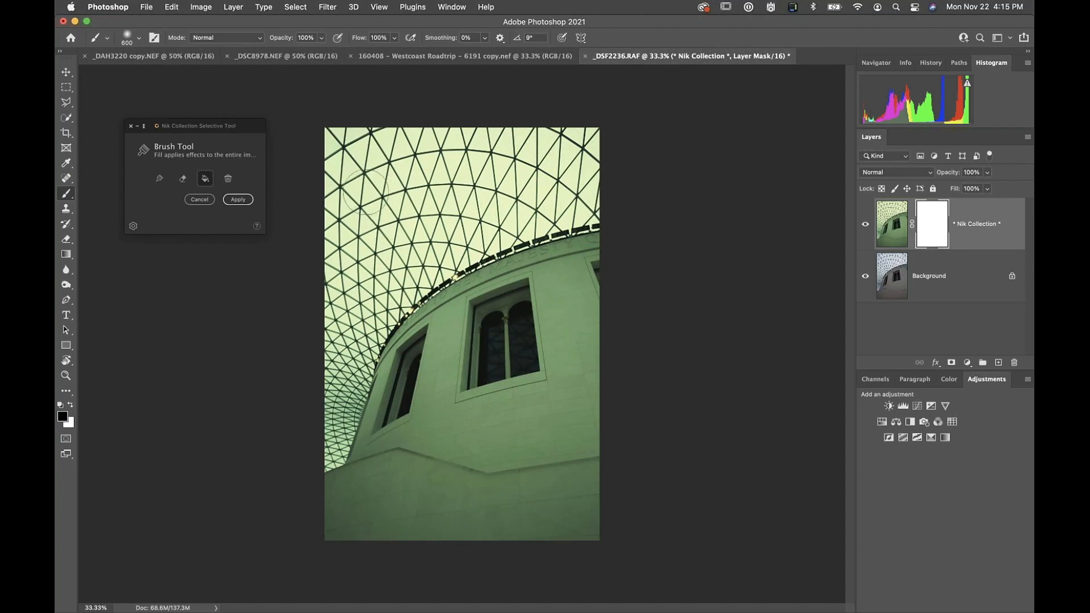
# Step: Try erasing the effect from the building with the 600 px brush, undo the strokes, and refill the whole mask
pyautogui.click(182, 179)
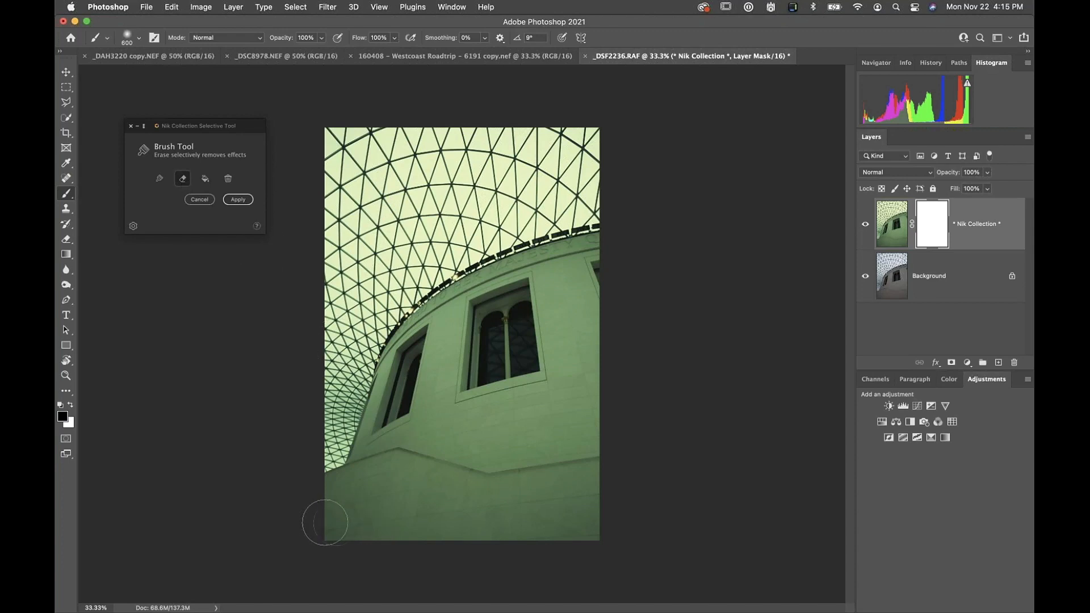
pyautogui.moveTo(325, 522)
pyautogui.mouseDown()
pyautogui.moveTo(353, 511)
pyautogui.moveTo(309, 528)
pyautogui.moveTo(348, 506)
pyautogui.moveTo(333, 501)
pyautogui.moveTo(392, 483)
pyautogui.moveTo(377, 552)
pyautogui.moveTo(530, 545)
pyautogui.moveTo(589, 513)
pyautogui.moveTo(402, 500)
pyautogui.moveTo(389, 475)
pyautogui.moveTo(346, 499)
pyautogui.moveTo(634, 465)
pyautogui.moveTo(528, 463)
pyautogui.moveTo(570, 392)
pyautogui.moveTo(591, 386)
pyautogui.moveTo(591, 307)
pyautogui.moveTo(606, 258)
pyautogui.moveTo(587, 260)
pyautogui.mouseUp()
pyautogui.moveTo(509, 276)
pyautogui.mouseDown()
pyautogui.moveTo(452, 333)
pyautogui.moveTo(463, 321)
pyautogui.moveTo(447, 314)
pyautogui.moveTo(408, 345)
pyautogui.moveTo(364, 492)
pyautogui.moveTo(406, 350)
pyautogui.moveTo(470, 295)
pyautogui.moveTo(600, 253)
pyautogui.moveTo(520, 370)
pyautogui.moveTo(505, 429)
pyautogui.moveTo(571, 320)
pyautogui.moveTo(586, 318)
pyautogui.moveTo(523, 424)
pyautogui.moveTo(439, 494)
pyautogui.moveTo(474, 453)
pyautogui.moveTo(417, 480)
pyautogui.moveTo(423, 385)
pyautogui.moveTo(435, 362)
pyautogui.moveTo(469, 350)
pyautogui.moveTo(452, 423)
pyautogui.moveTo(490, 412)
pyautogui.moveTo(477, 337)
pyautogui.mouseUp()
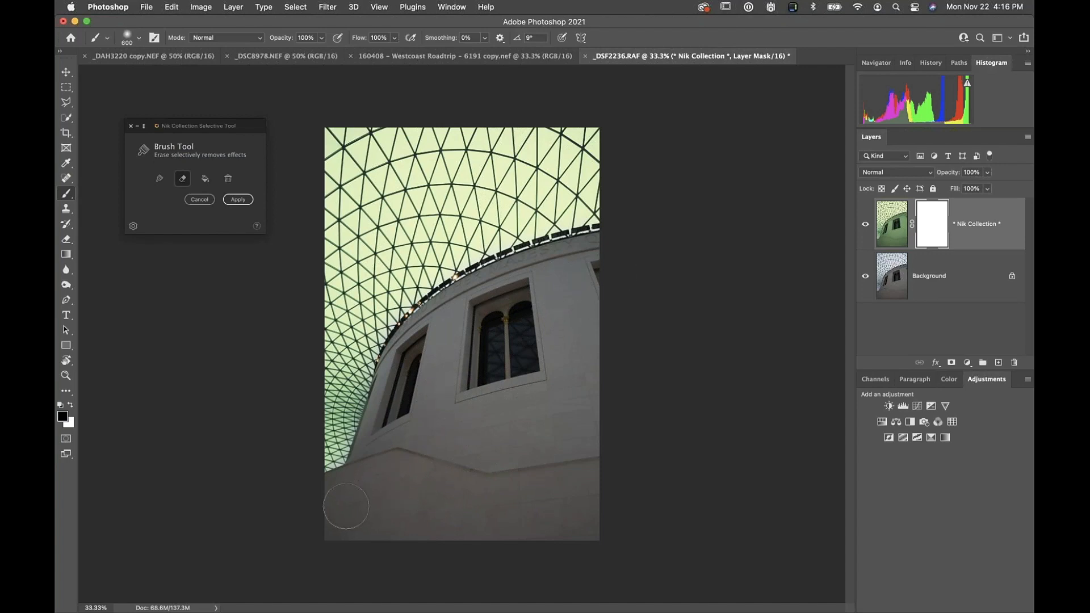
pyautogui.moveTo(346, 504)
pyautogui.mouseDown()
pyautogui.moveTo(317, 528)
pyautogui.moveTo(437, 505)
pyautogui.mouseUp()
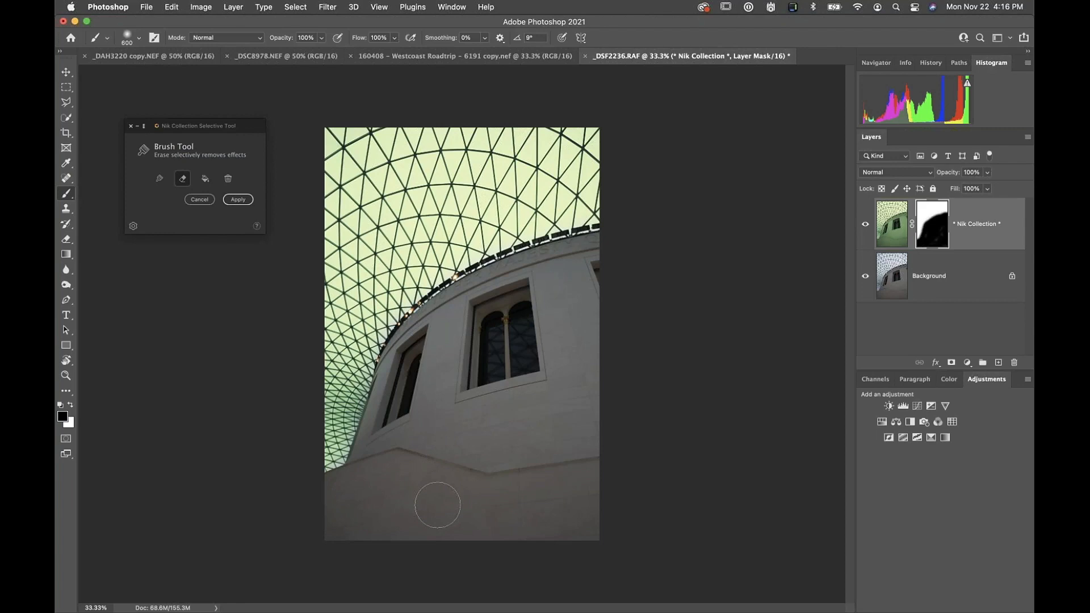
pyautogui.press('[')
pyautogui.press('super+z')
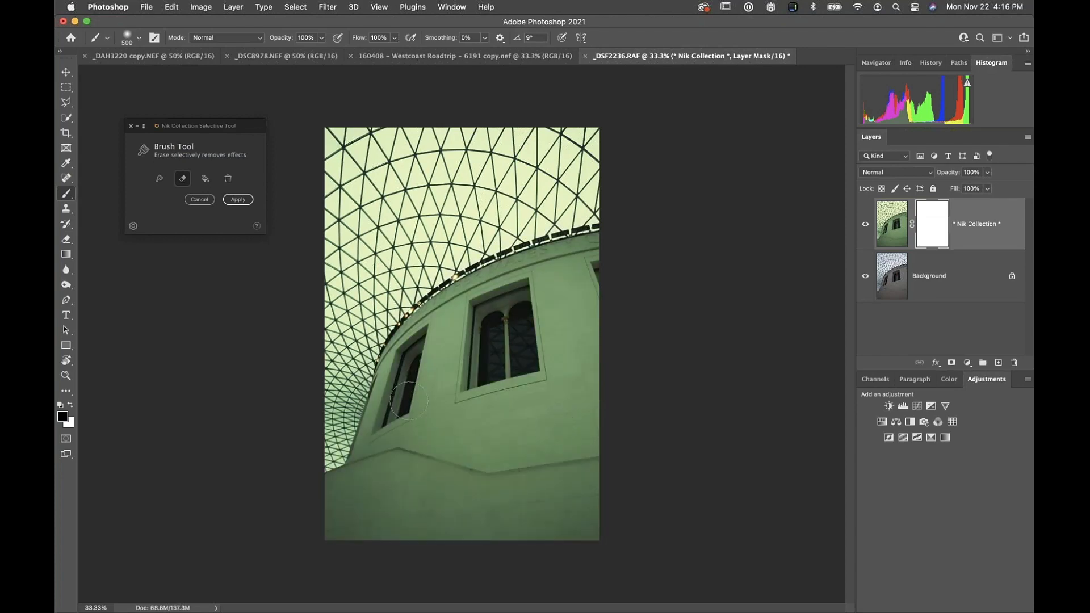
pyautogui.press('shift+super+z')
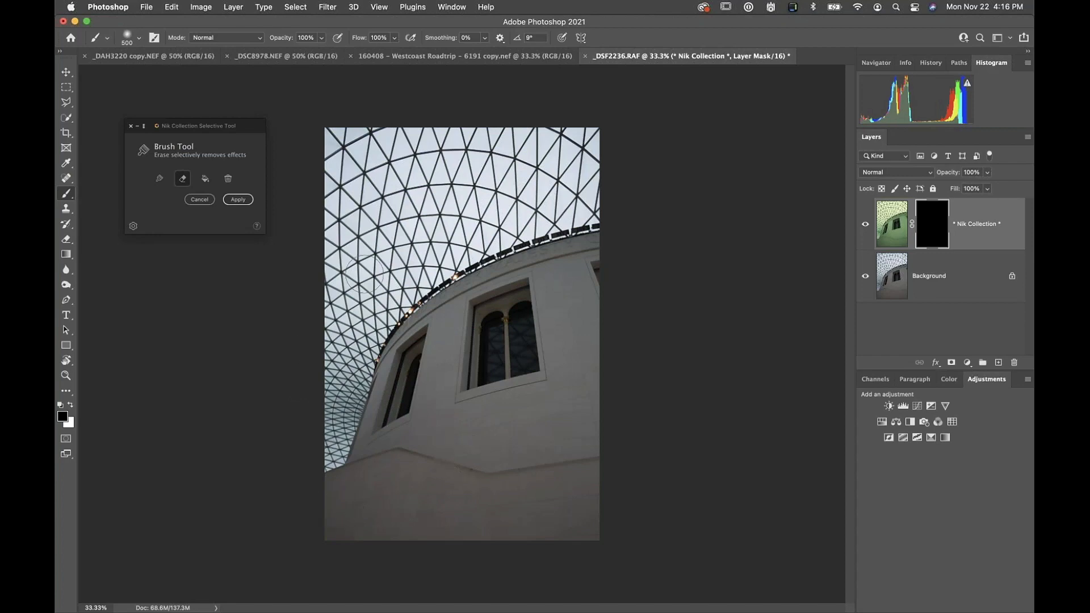
pyautogui.click(205, 181)
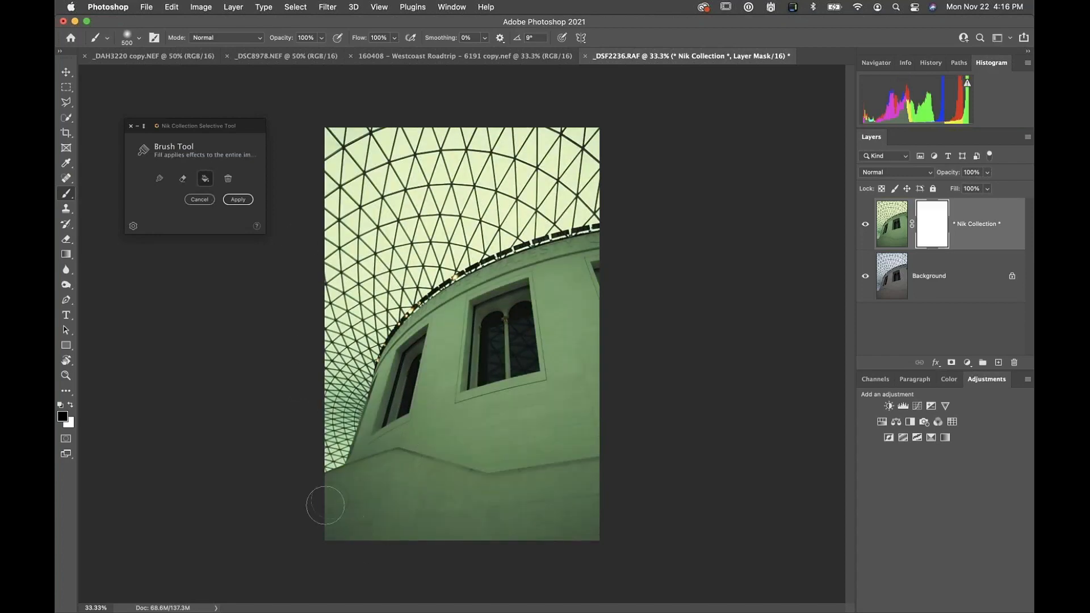
# Step: Erase the effect along the building's outline on the mask with the soft 500 px brush
pyautogui.moveTo(316, 504)
pyautogui.mouseDown()
pyautogui.moveTo(409, 438)
pyautogui.moveTo(357, 495)
pyautogui.moveTo(324, 511)
pyautogui.moveTo(470, 503)
pyautogui.moveTo(326, 550)
pyautogui.moveTo(576, 500)
pyautogui.moveTo(620, 522)
pyautogui.moveTo(517, 547)
pyautogui.moveTo(606, 491)
pyautogui.moveTo(416, 539)
pyautogui.moveTo(582, 502)
pyautogui.moveTo(602, 251)
pyautogui.moveTo(438, 321)
pyautogui.moveTo(373, 478)
pyautogui.moveTo(369, 463)
pyautogui.moveTo(392, 346)
pyautogui.moveTo(475, 285)
pyautogui.moveTo(611, 243)
pyautogui.mouseUp()
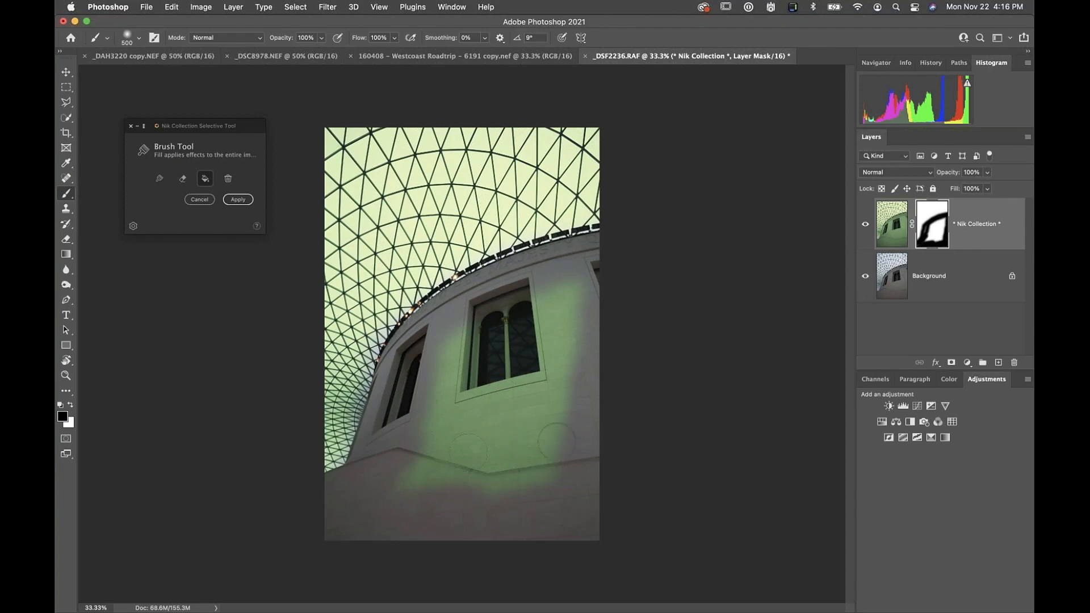
pyautogui.click(379, 6)
pyautogui.press('super+plus')
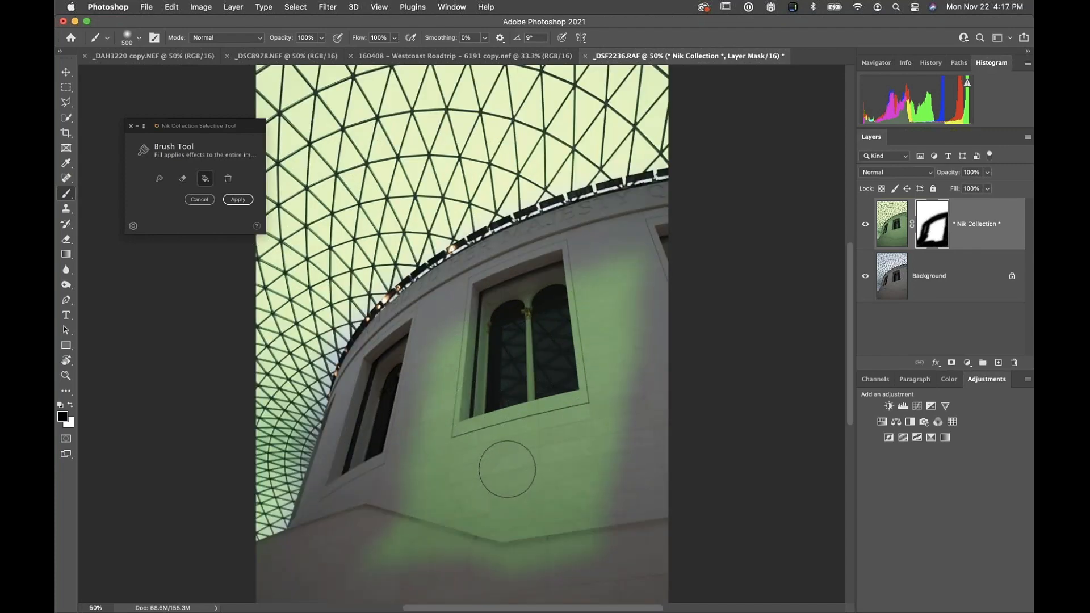
# Step: Step the brush size down and up to demonstrate resizing it over the photo
pyautogui.press('[')
pyautogui.press(']')
pyautogui.press(']')
pyautogui.press(']')
pyautogui.press(']')
pyautogui.press(']')
pyautogui.press(']')
pyautogui.press(']')
# Step: Set the brush to 284 px with 100% hardness and erase one hard-edged spot on the wall below the window
pyautogui.click(127, 41)
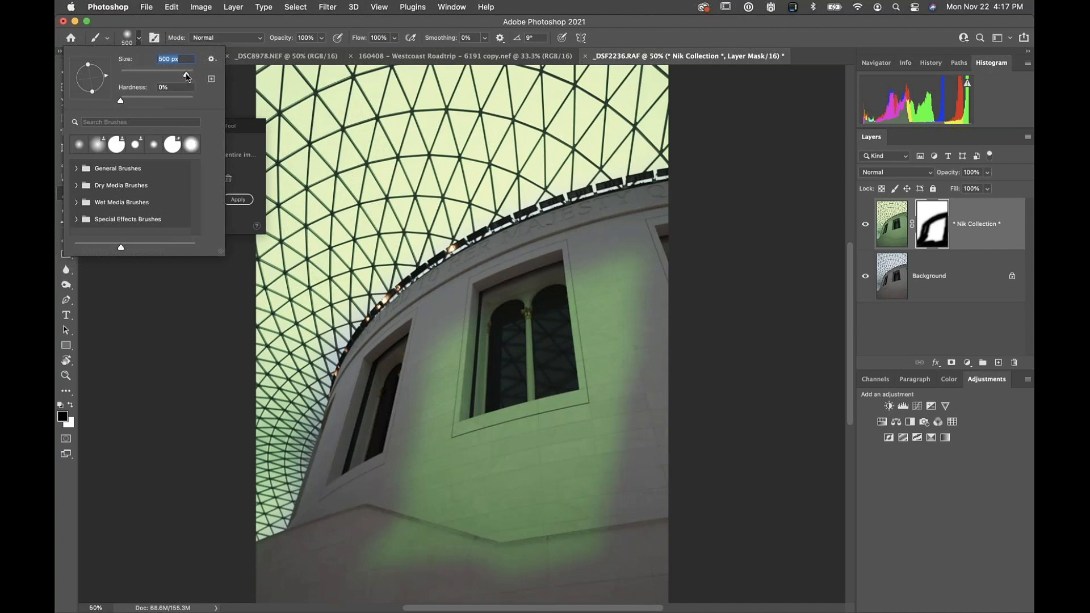
pyautogui.moveTo(188, 78); pyautogui.dragTo(179, 78)
pyautogui.moveTo(180, 77); pyautogui.dragTo(182, 78)
pyautogui.moveTo(121, 102); pyautogui.dragTo(204, 102)
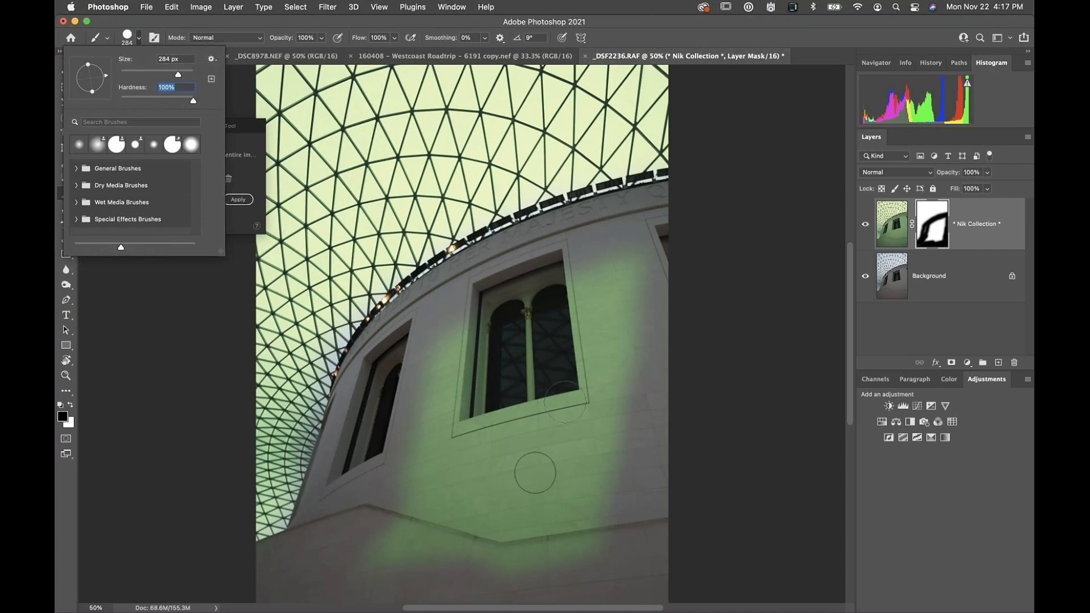
pyautogui.click(473, 467)
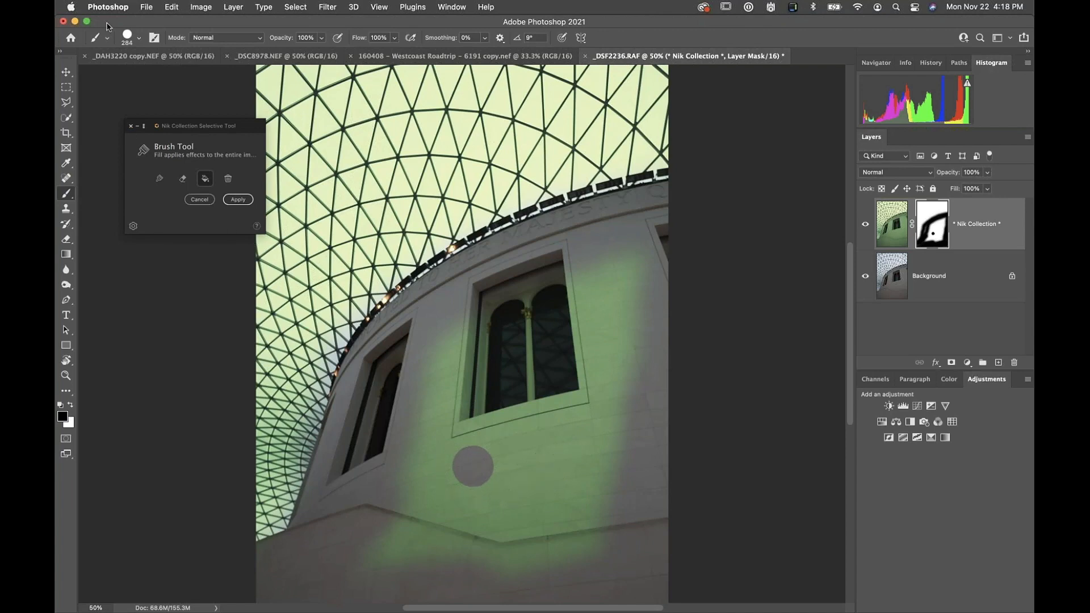
# Step: Set the brush hardness to 0%, erase a soft spot beside the hard-edged one, and dismiss the expired admin rights notice
pyautogui.click(139, 40)
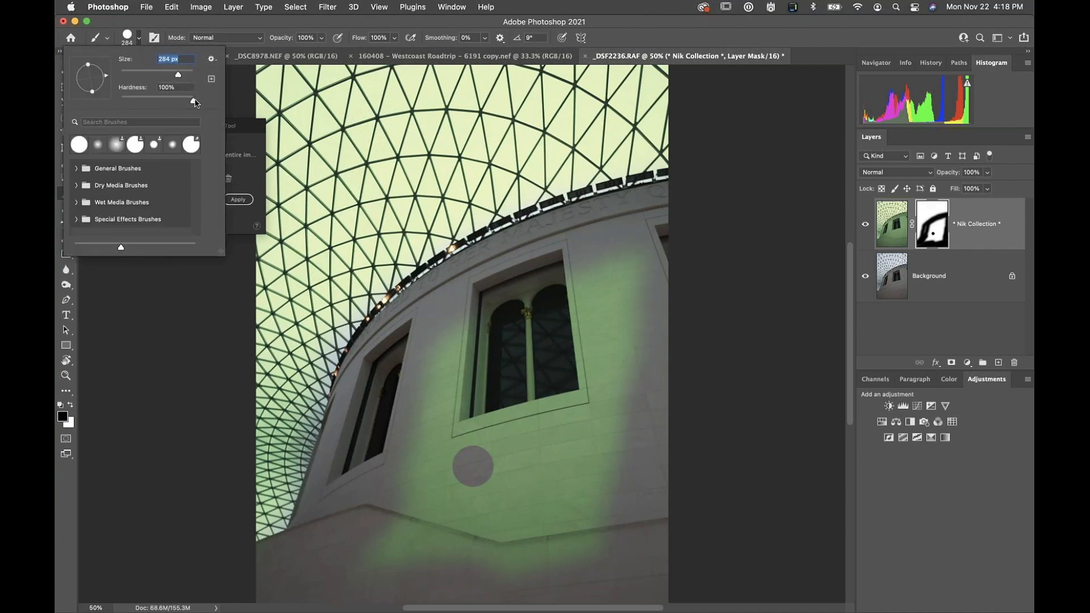
pyautogui.moveTo(193, 103); pyautogui.dragTo(105, 104)
pyautogui.click(536, 452)
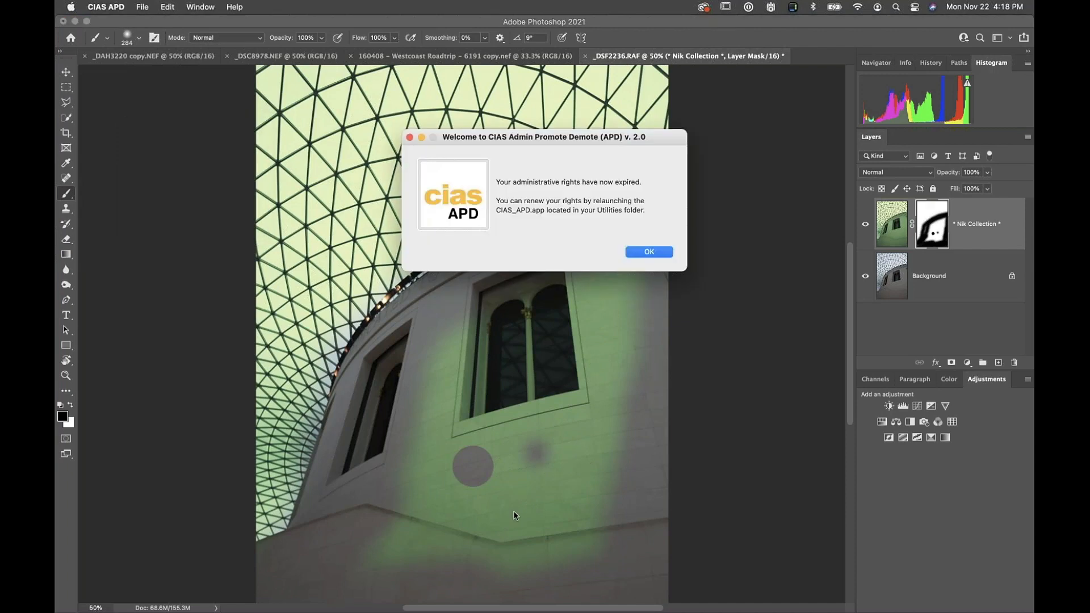
pyautogui.click(649, 252)
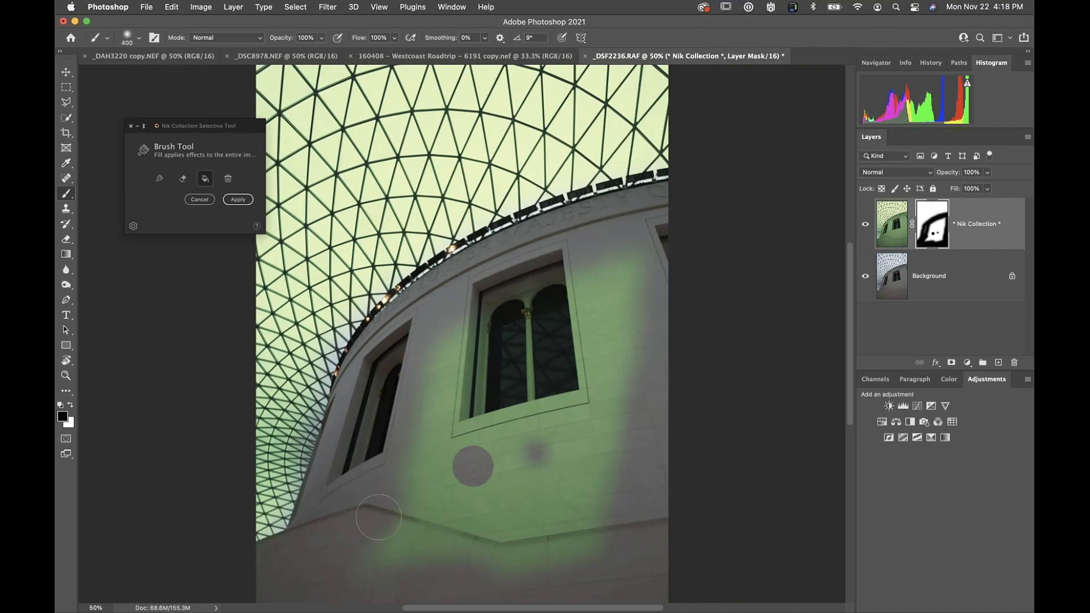
# Step: Enlarge the soft brush to 500 px and erase the remaining green effect from the building's wall
pyautogui.press(']')
pyautogui.press(']')
pyautogui.hotkey('shift', '[')
pyautogui.hotkey('shift', ']')
pyautogui.hotkey('shift', ']')
pyautogui.hotkey('shift', '[')
pyautogui.hotkey('shift', '[')
pyautogui.moveTo(505, 467)
pyautogui.mouseDown()
pyautogui.moveTo(462, 488)
pyautogui.moveTo(383, 589)
pyautogui.moveTo(347, 580)
pyautogui.moveTo(428, 504)
pyautogui.moveTo(398, 471)
pyautogui.moveTo(435, 406)
pyautogui.moveTo(435, 359)
pyautogui.moveTo(568, 277)
pyautogui.moveTo(620, 262)
pyautogui.moveTo(652, 324)
pyautogui.moveTo(633, 520)
pyautogui.moveTo(525, 554)
pyautogui.moveTo(444, 558)
pyautogui.moveTo(509, 573)
pyautogui.mouseUp()
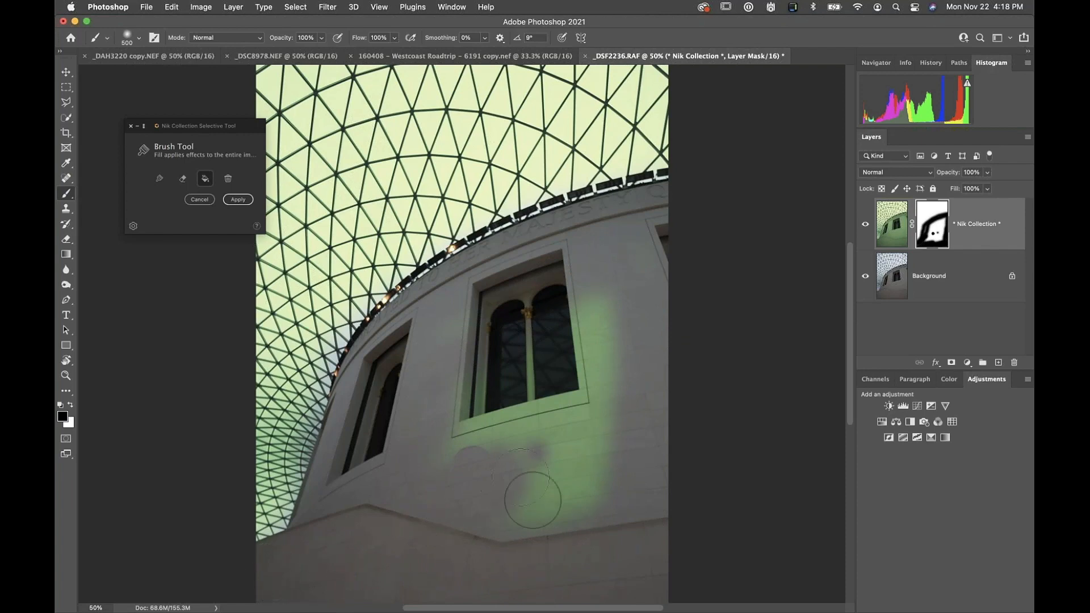
pyautogui.moveTo(530, 487)
pyautogui.mouseDown()
pyautogui.moveTo(619, 491)
pyautogui.moveTo(528, 533)
pyautogui.moveTo(462, 499)
pyautogui.mouseUp()
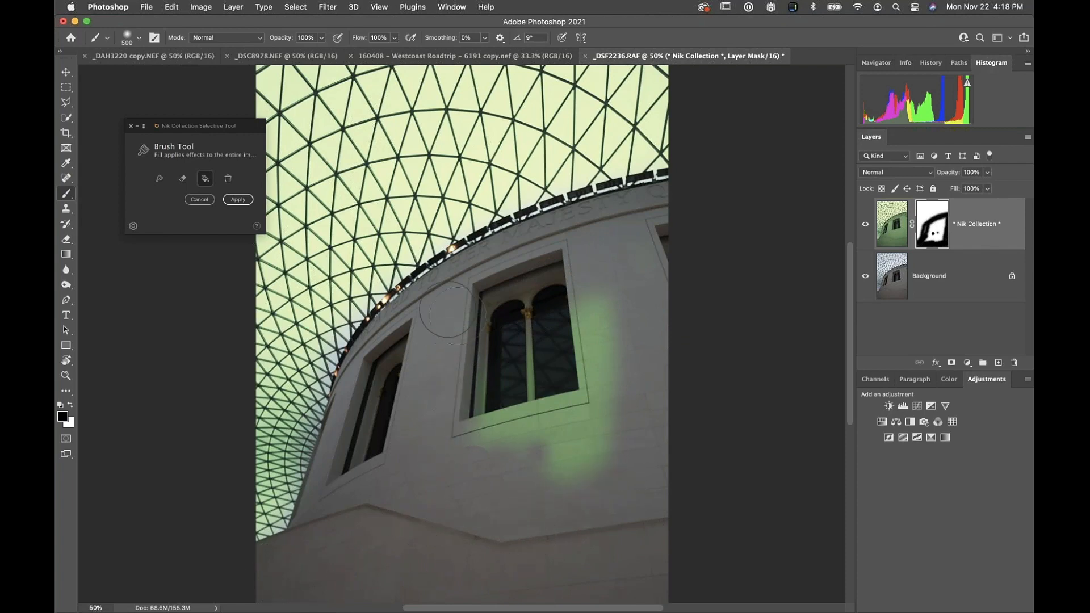
pyautogui.moveTo(603, 275)
pyautogui.mouseDown()
pyautogui.moveTo(626, 325)
pyautogui.moveTo(594, 453)
pyautogui.moveTo(608, 414)
pyautogui.moveTo(550, 490)
pyautogui.moveTo(451, 386)
pyautogui.moveTo(472, 333)
pyautogui.moveTo(582, 373)
pyautogui.moveTo(592, 408)
pyautogui.moveTo(539, 482)
pyautogui.moveTo(518, 458)
pyautogui.moveTo(517, 338)
pyautogui.moveTo(545, 400)
pyautogui.moveTo(545, 443)
pyautogui.moveTo(519, 418)
pyautogui.moveTo(556, 421)
pyautogui.moveTo(499, 466)
pyautogui.mouseUp()
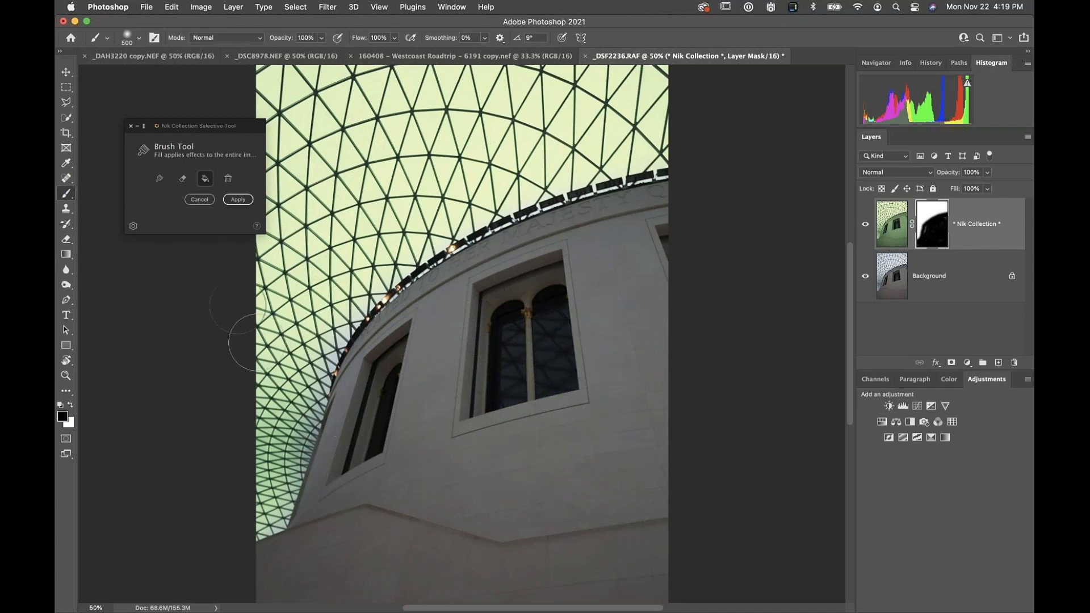
# Step: Paint the effect back along the glass roof's lower edge with a 175 px brush and apply the selective result
pyautogui.click(159, 179)
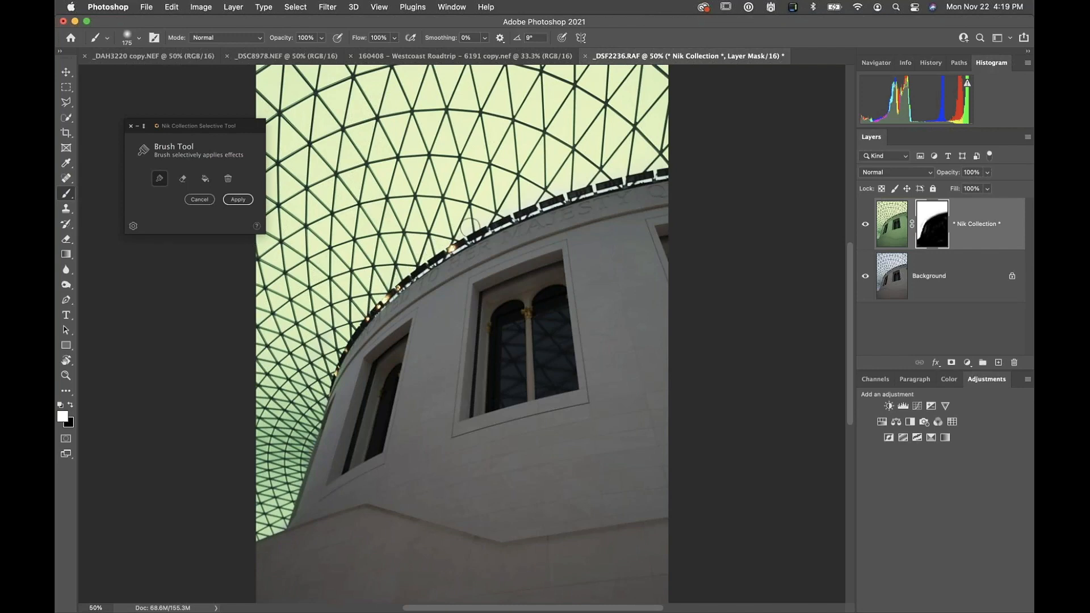
pyautogui.moveTo(510, 205); pyautogui.dragTo(666, 161)
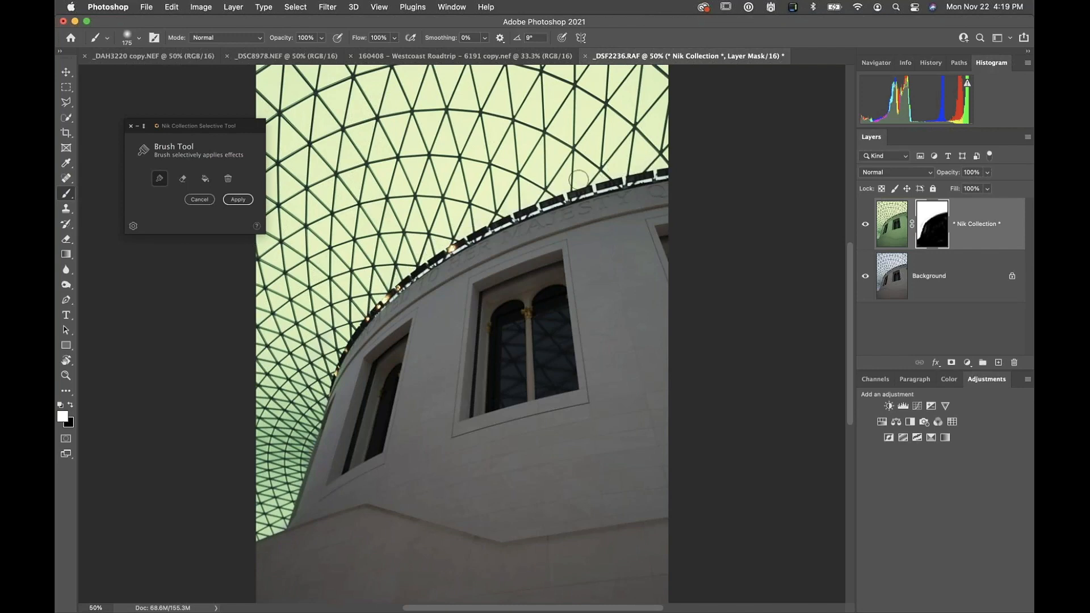
pyautogui.click(183, 179)
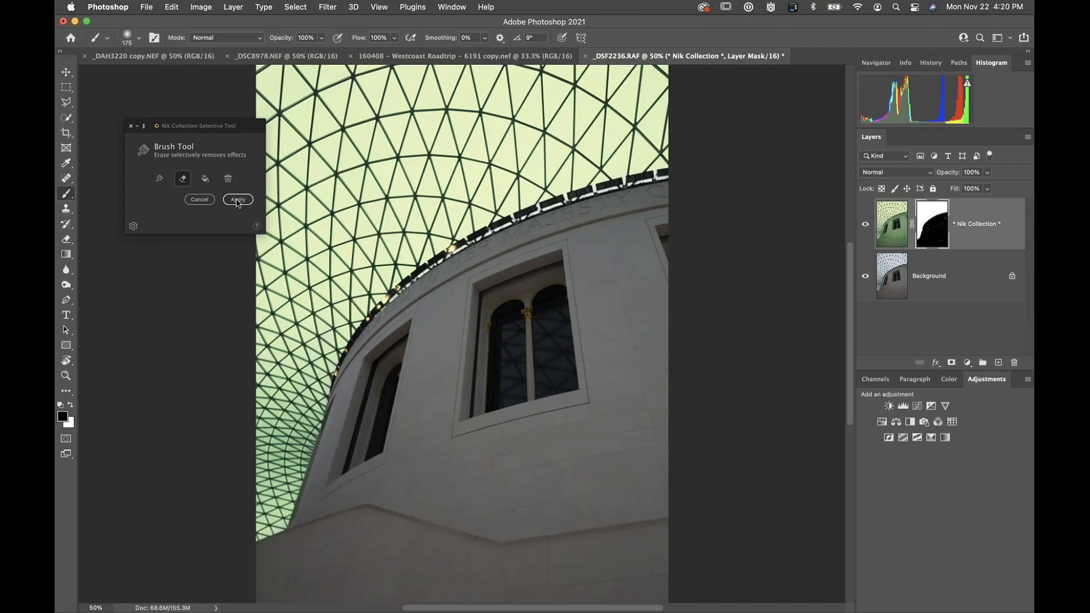
pyautogui.click(239, 201)
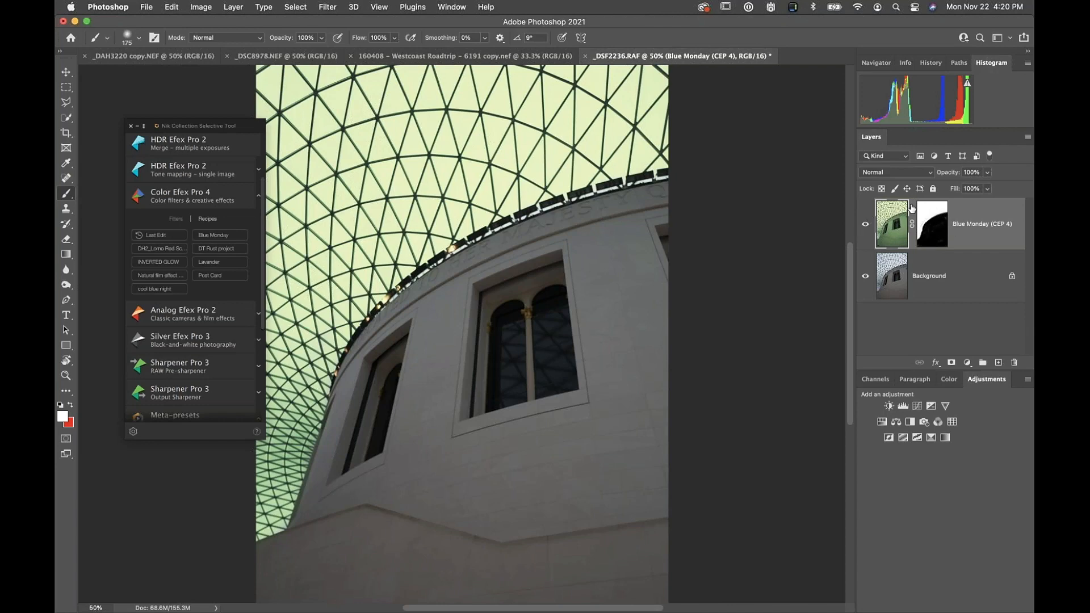
# Step: Toggle the visibility of the Blue Monday (CEP 4) layer to compare the photo before and after
pyautogui.click(865, 225)
pyautogui.click(865, 225)
pyautogui.click(865, 225)
pyautogui.click(865, 225)
pyautogui.click(864, 227)
pyautogui.click(864, 226)
# Step: Switch to the 160408 Westcoast Roadtrip 6191 photo and move the Selective Tool window over the image
pyautogui.click(456, 58)
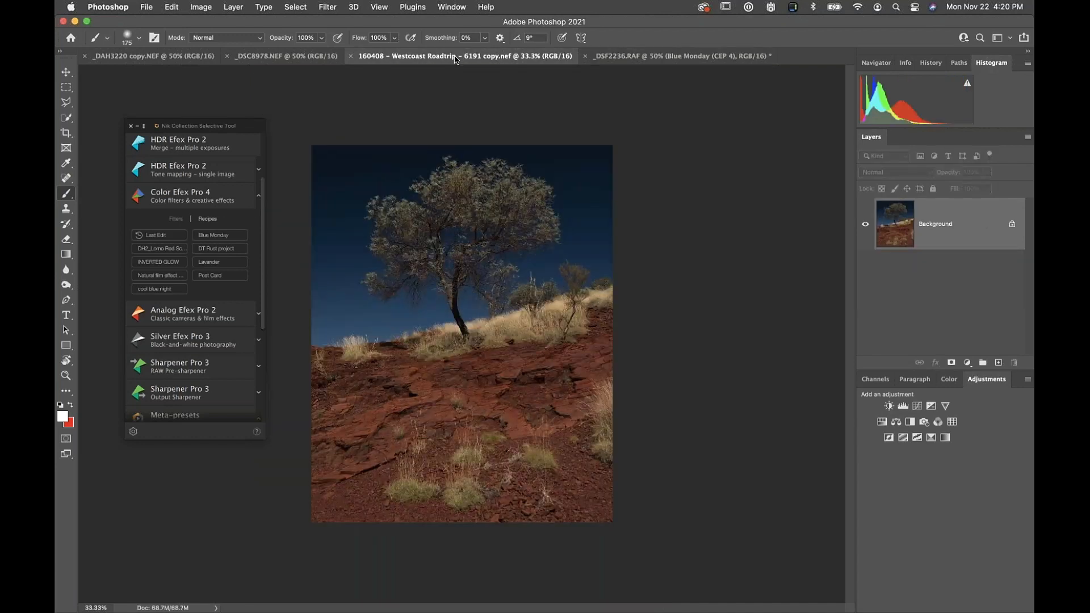
pyautogui.press('super+plus')
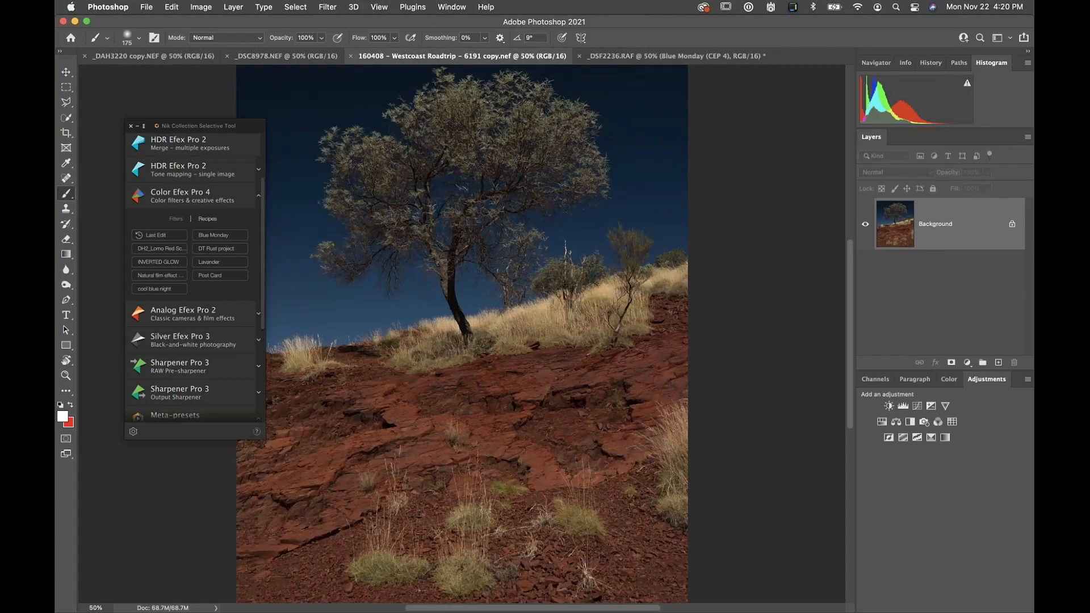
pyautogui.moveTo(245, 127); pyautogui.dragTo(210, 105)
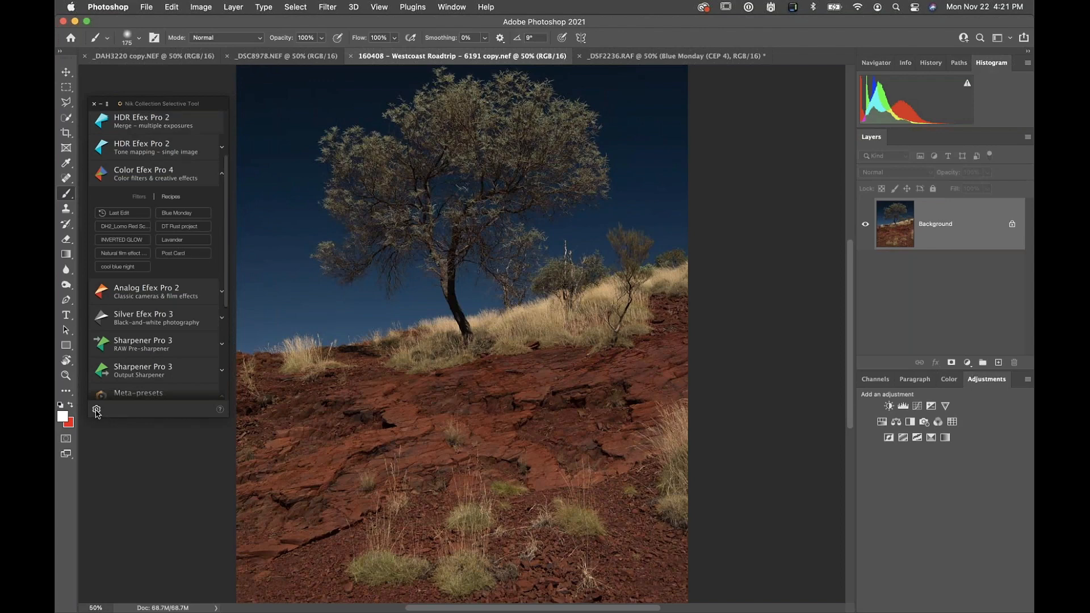
pyautogui.moveTo(167, 103); pyautogui.dragTo(371, 120)
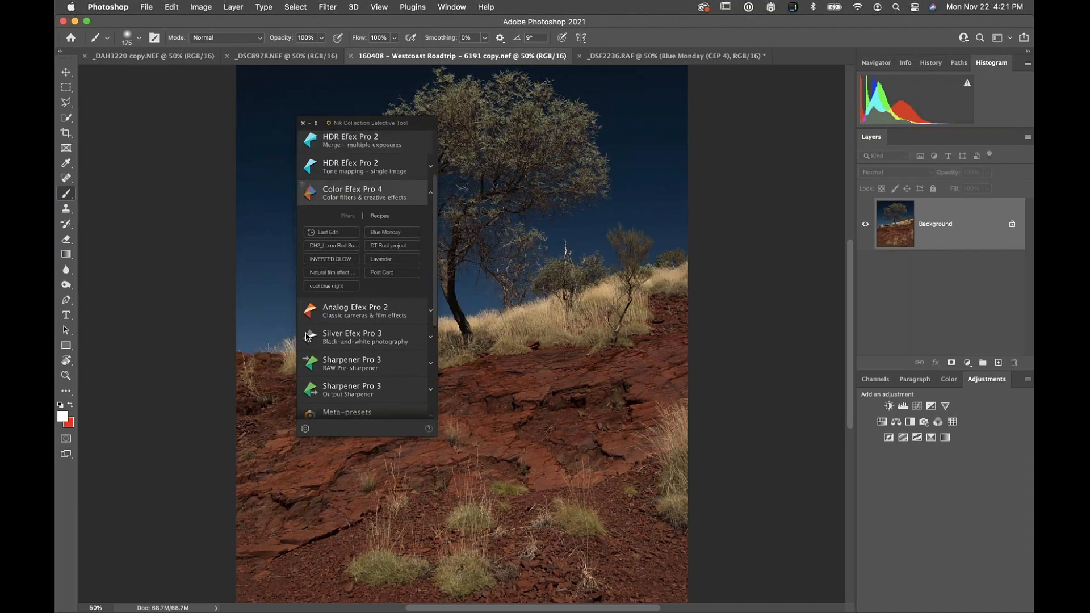
# Step: Review the Nik Collection preferences, leave them without saving, and close the Selective Tool window
pyautogui.click(305, 429)
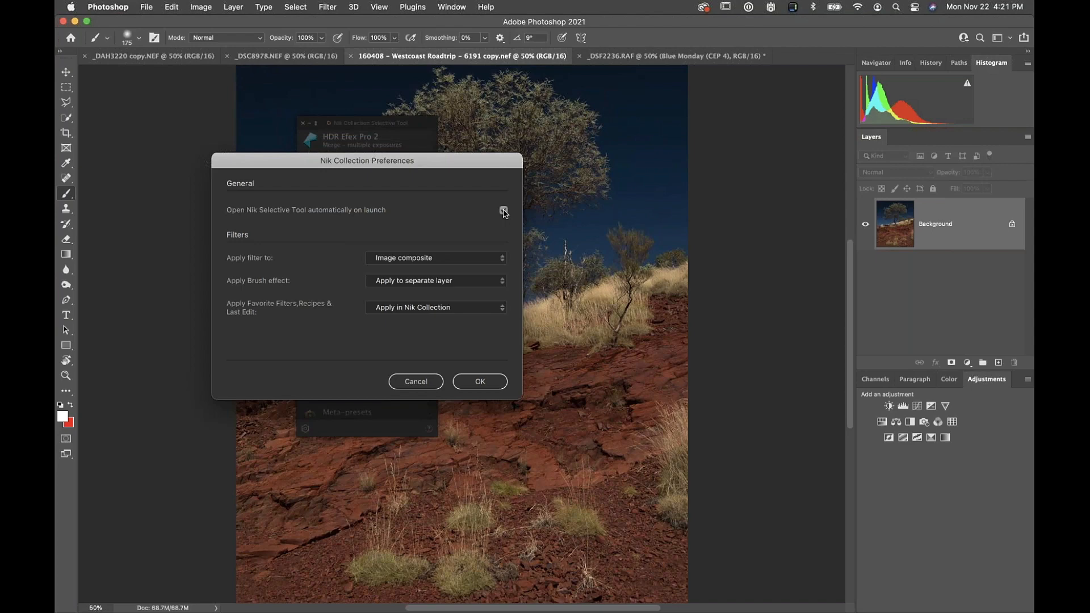
pyautogui.click(415, 385)
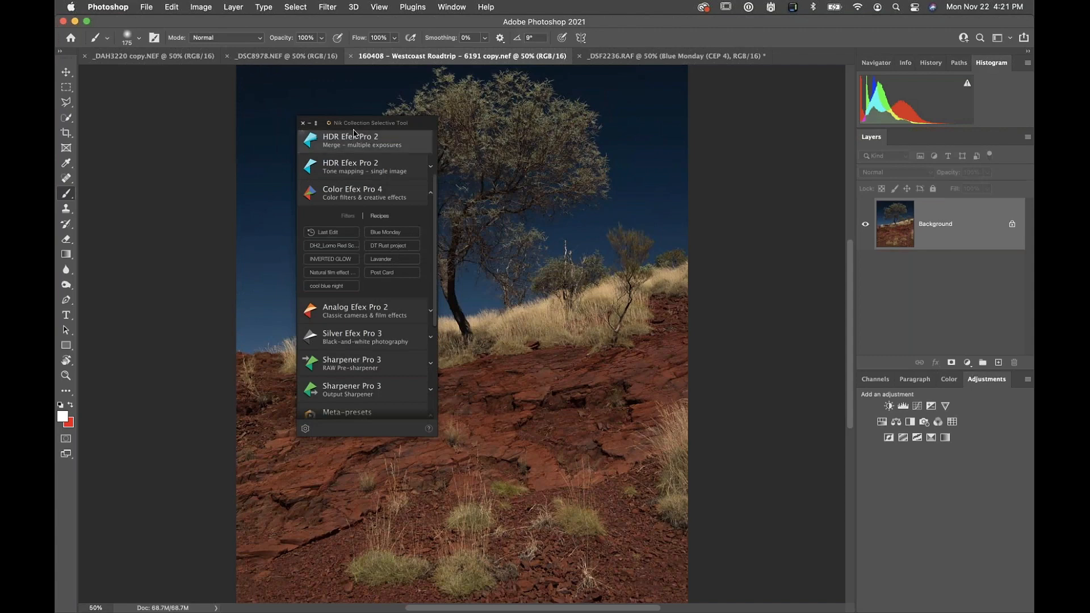
pyautogui.moveTo(358, 127); pyautogui.dragTo(400, 164)
pyautogui.click(344, 161)
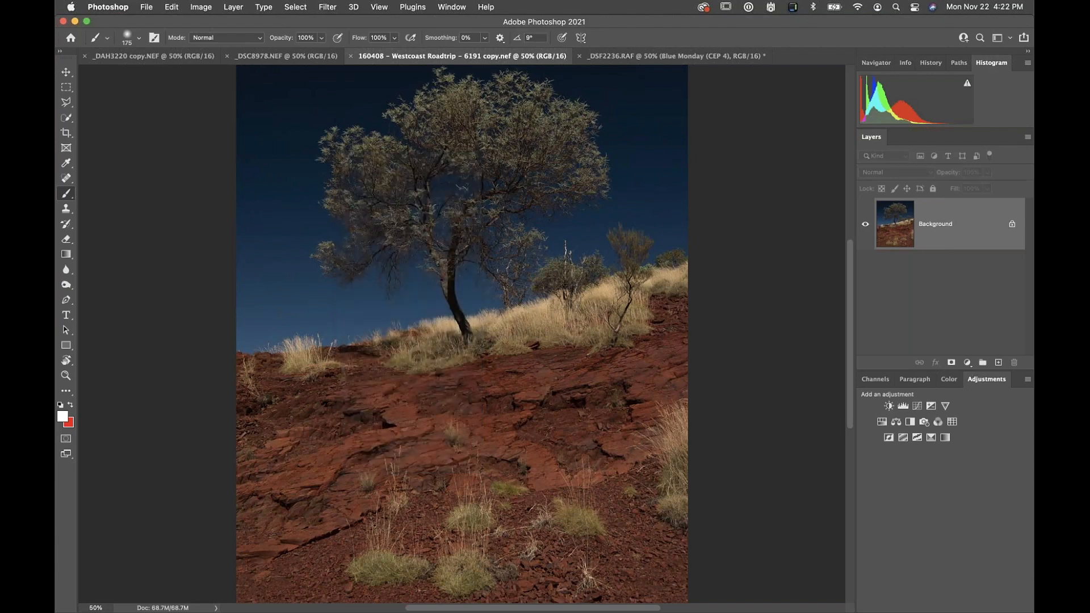
# Step: Reopen Nik Selective Tool 2 and set Apply Brush effect to Merge to current layer in the Nik Collection preferences
pyautogui.click(145, 7)
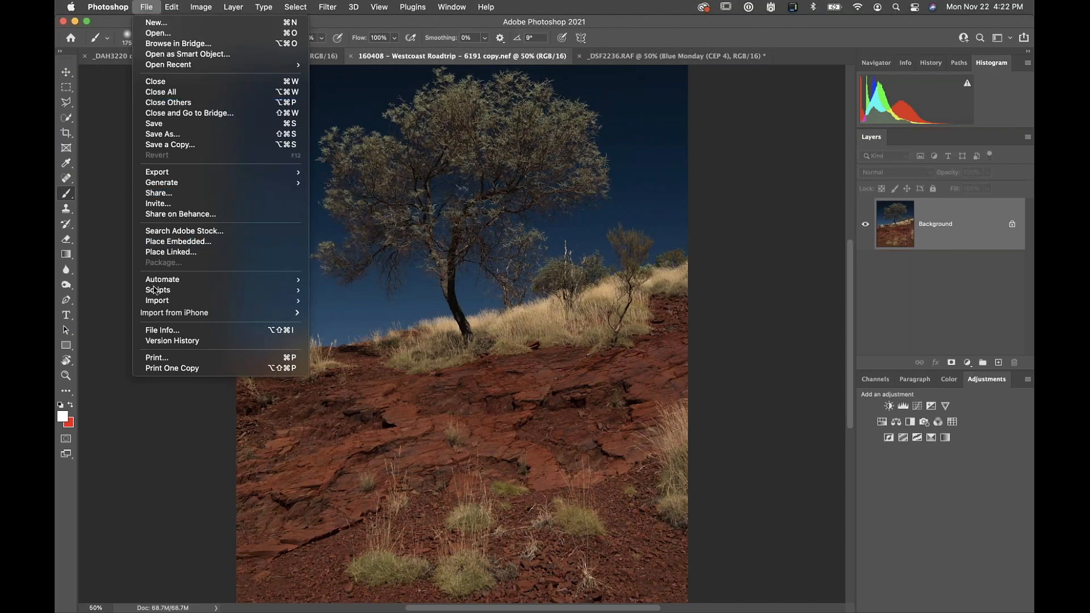
pyautogui.moveTo(159, 282)
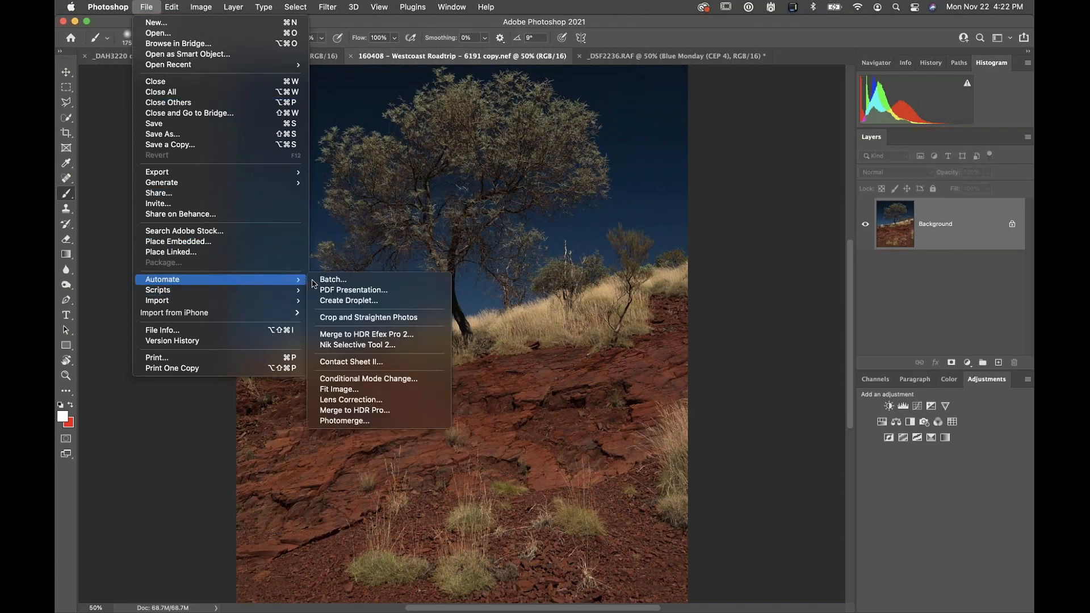
pyautogui.click(344, 346)
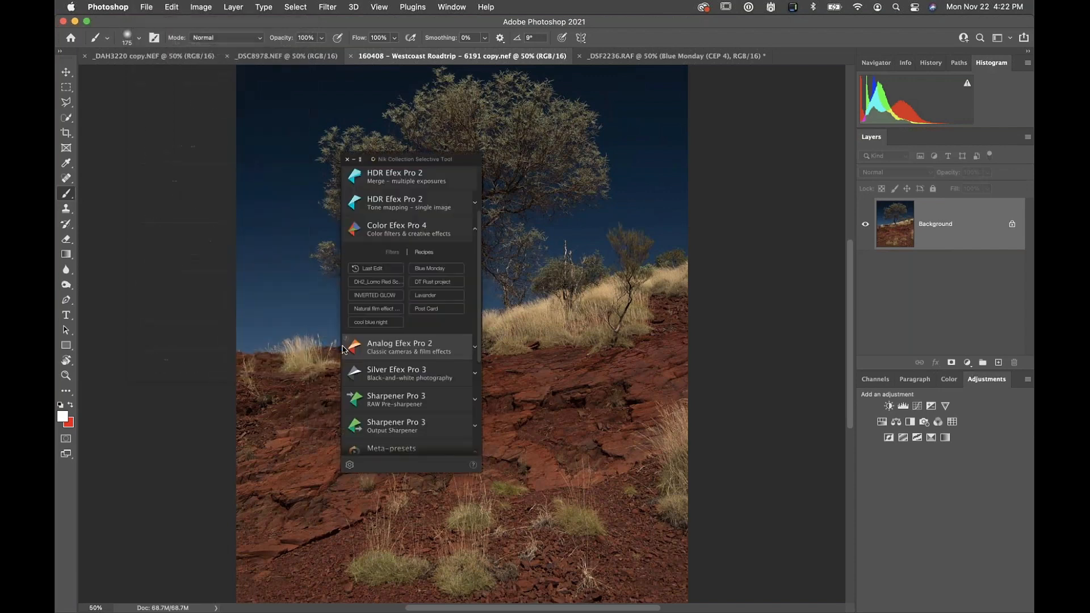
pyautogui.click(350, 465)
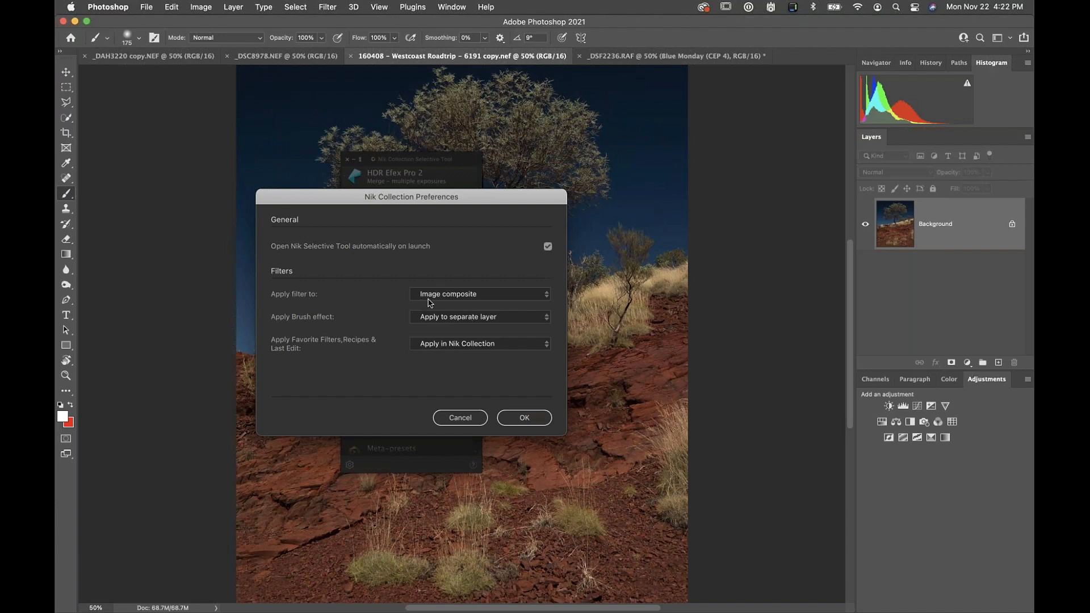
pyautogui.click(493, 318)
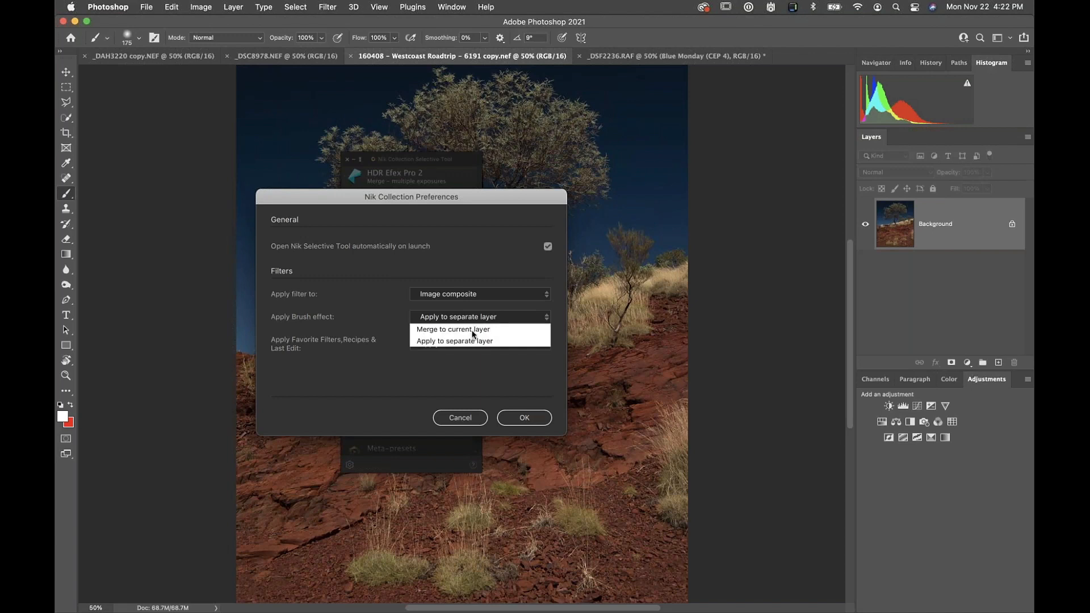
pyautogui.click(475, 330)
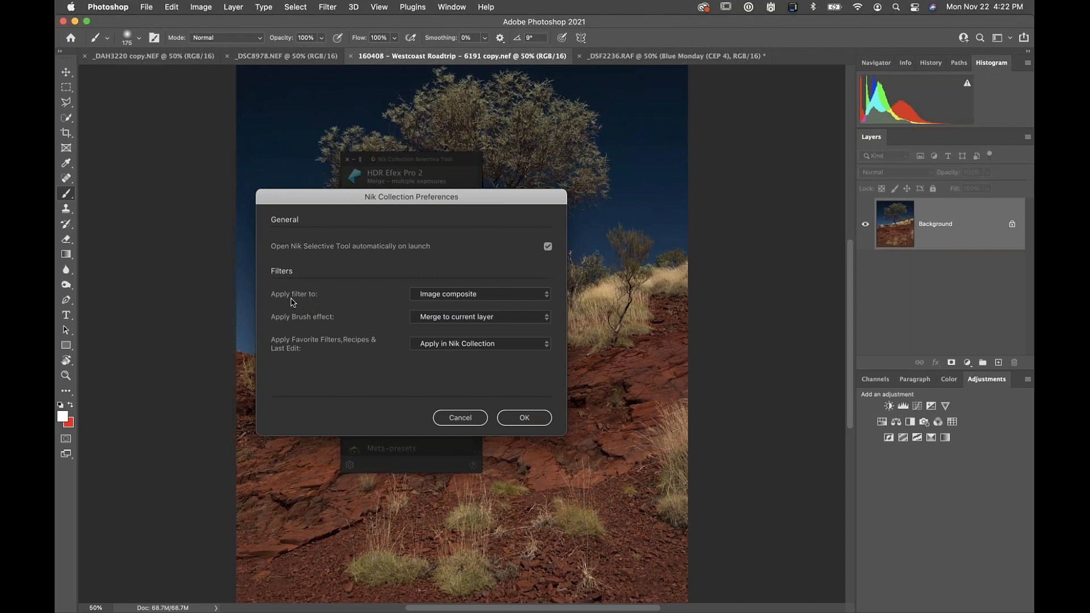
# Step: Try Active layer as the filter target, return it to Image composite, and keep the brush effect on Merge to current layer
pyautogui.click(487, 295)
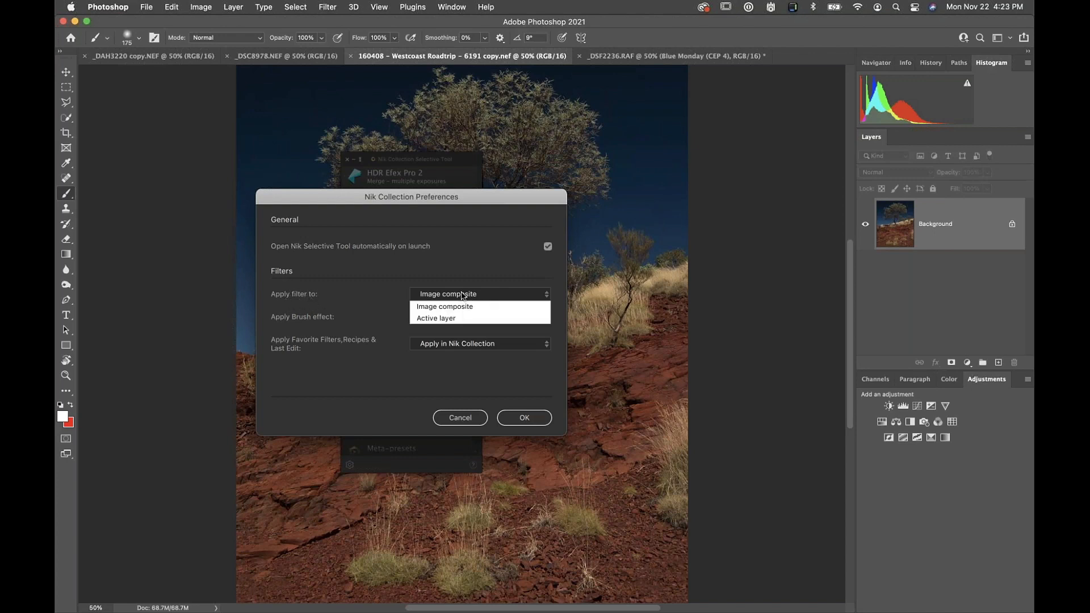
pyautogui.click(427, 319)
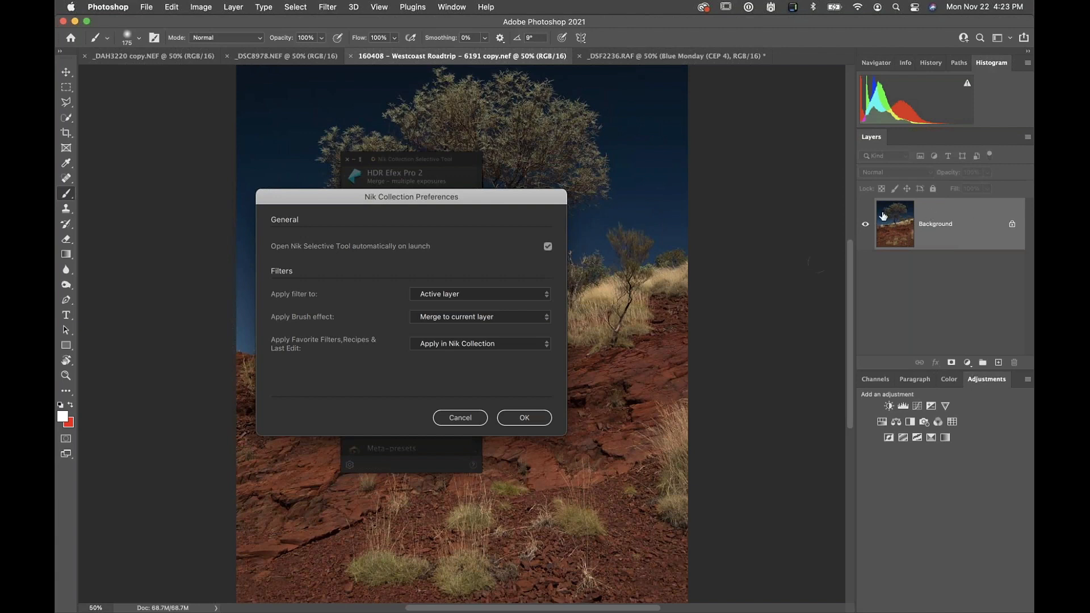
pyautogui.click(503, 294)
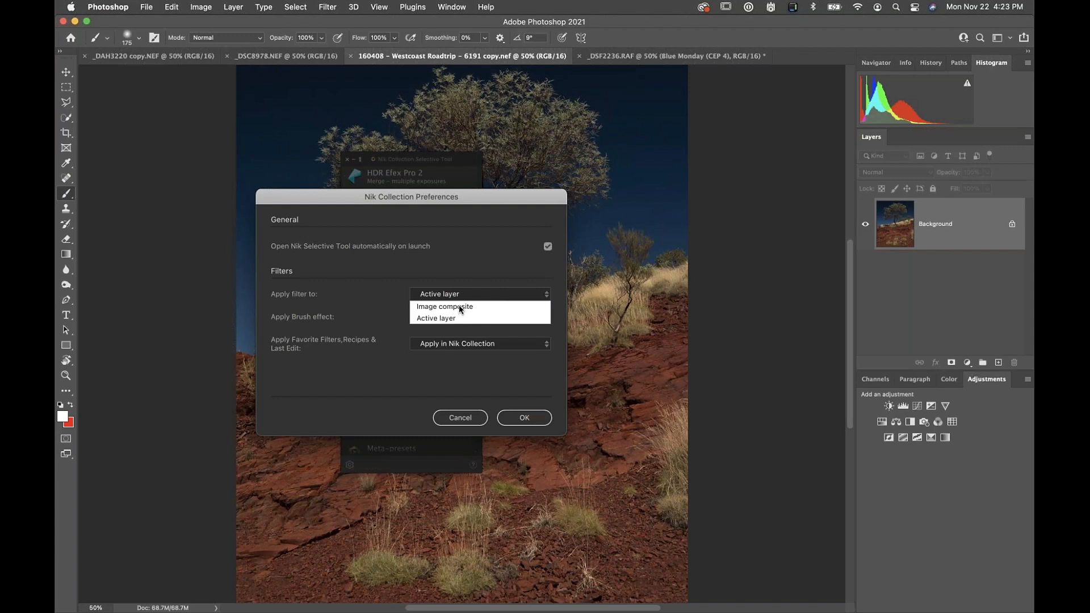
pyautogui.click(458, 306)
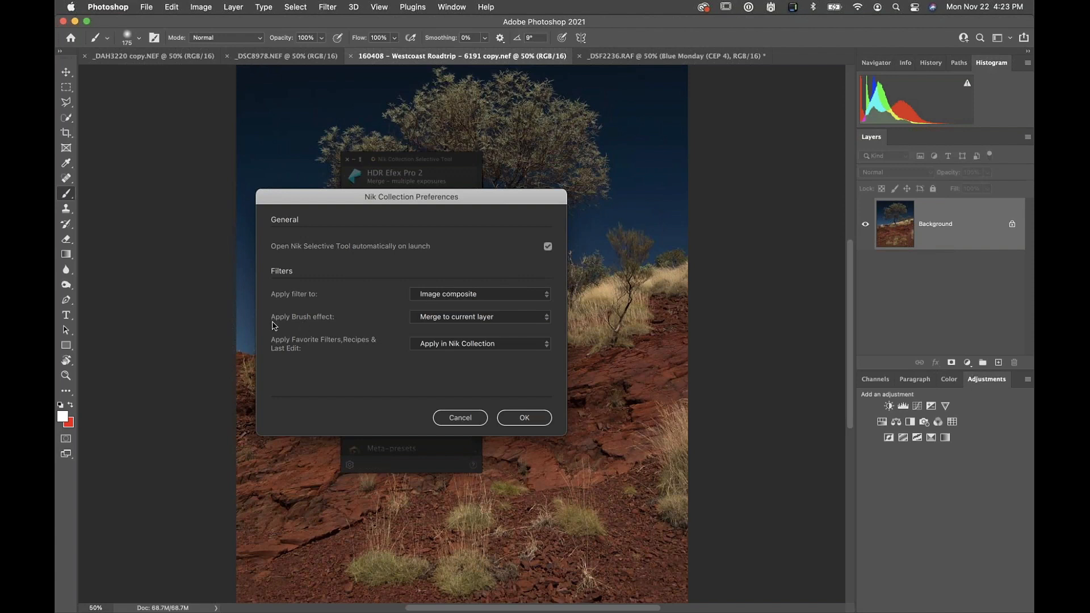
pyautogui.click(527, 318)
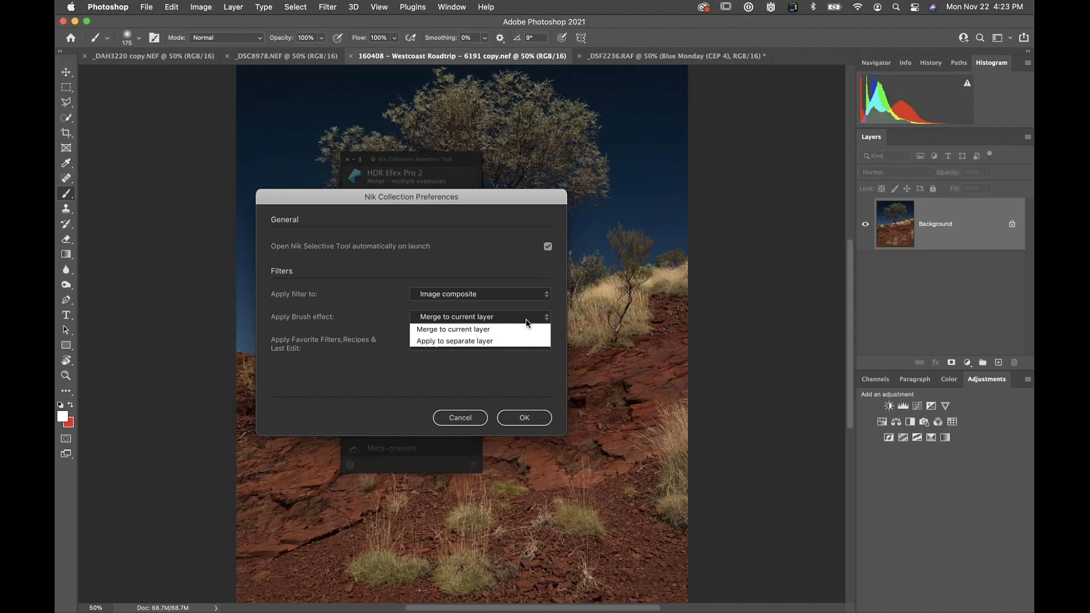
pyautogui.click(470, 331)
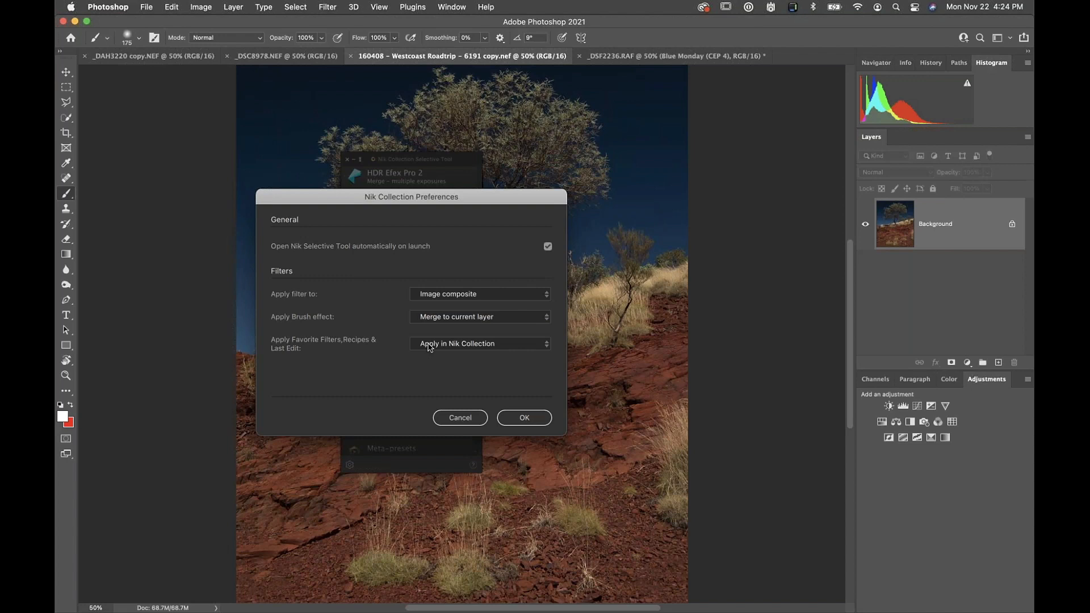
# Step: Try Apply in Photoshop for favorite filters, recipes and last edit, and set it back to Apply in Nik Collection
pyautogui.click(526, 347)
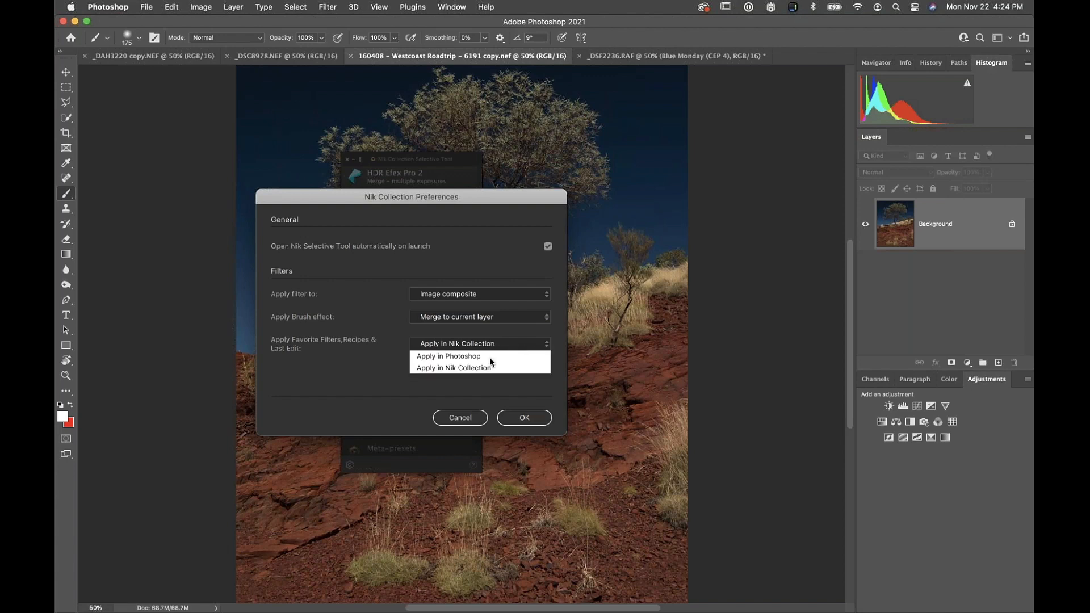
pyautogui.click(449, 356)
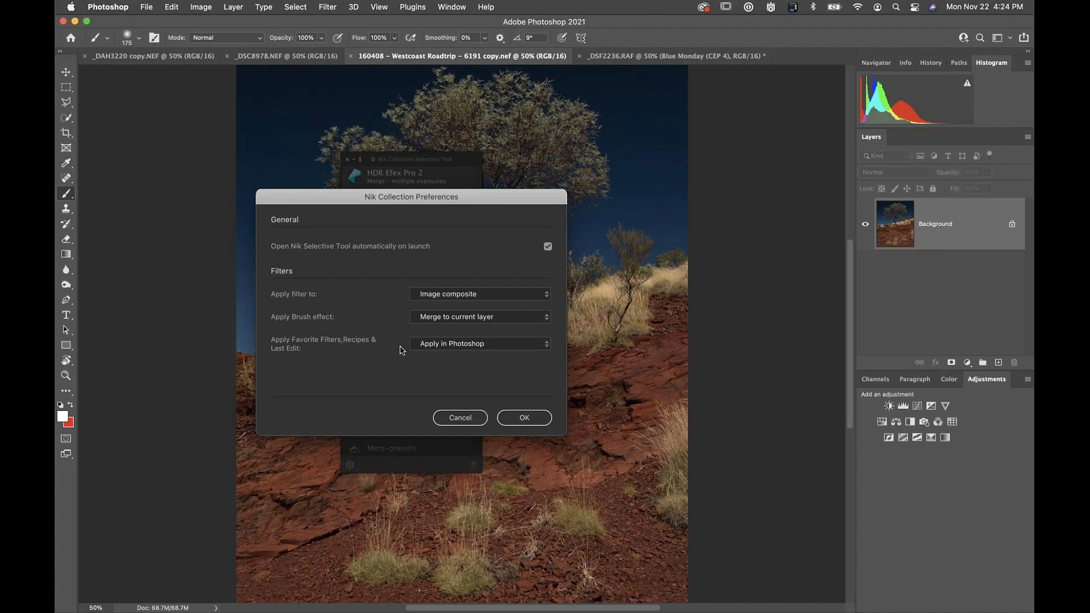
pyautogui.click(432, 345)
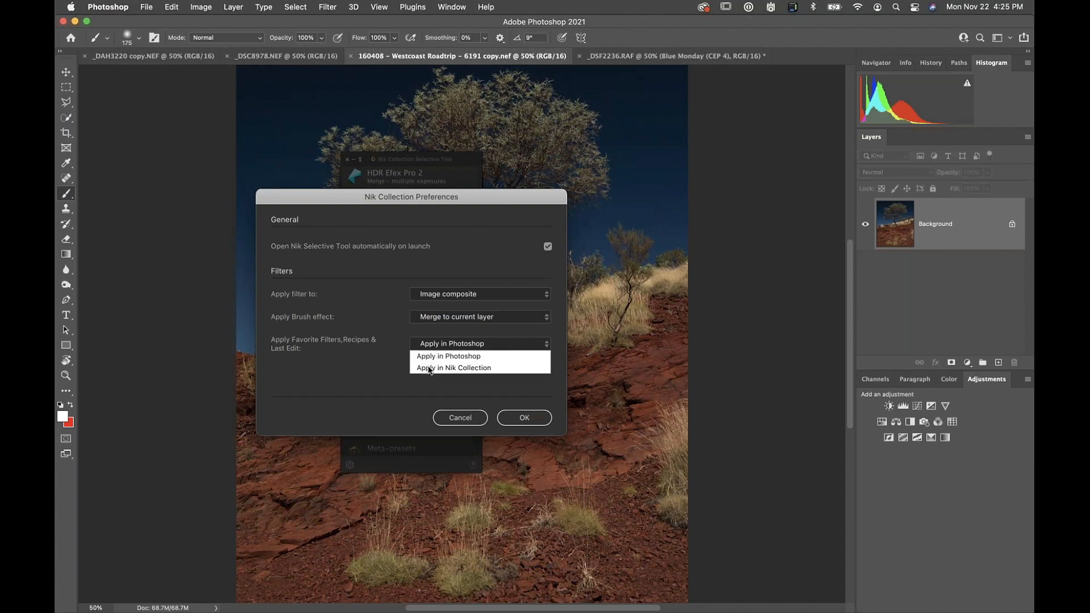
pyautogui.click(430, 368)
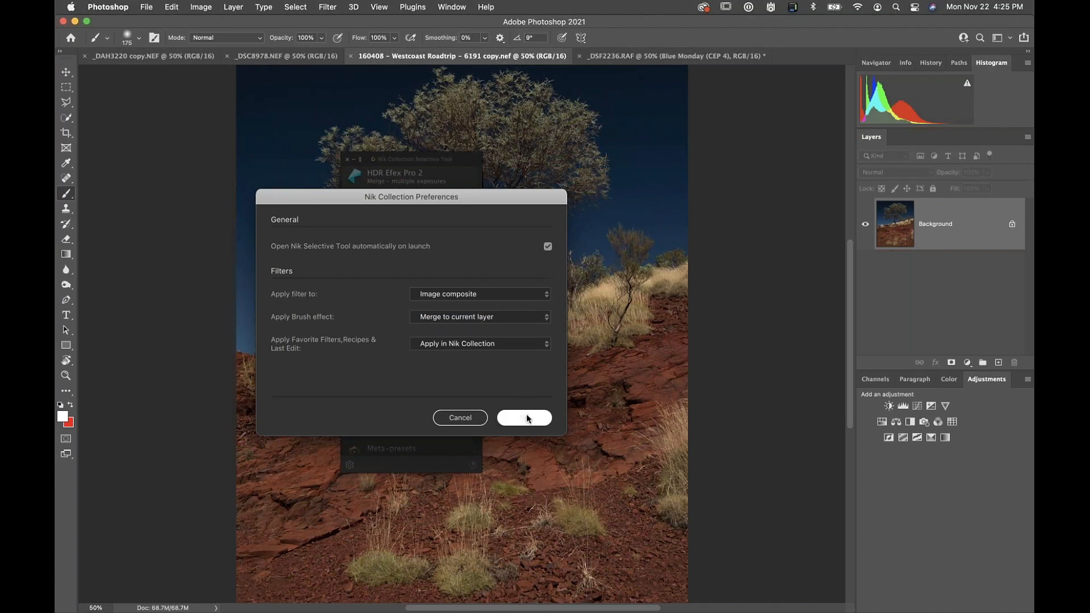
# Step: Check the Apply Brush effect options and confirm the Nik Collection preferences
pyautogui.click(478, 316)
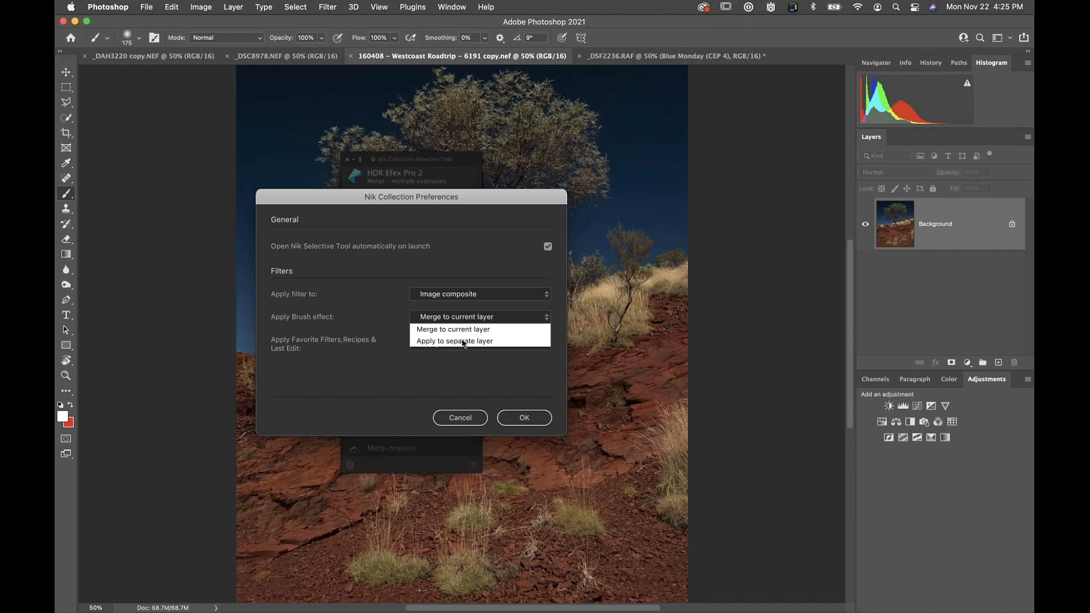
pyautogui.click(511, 379)
pyautogui.click(527, 415)
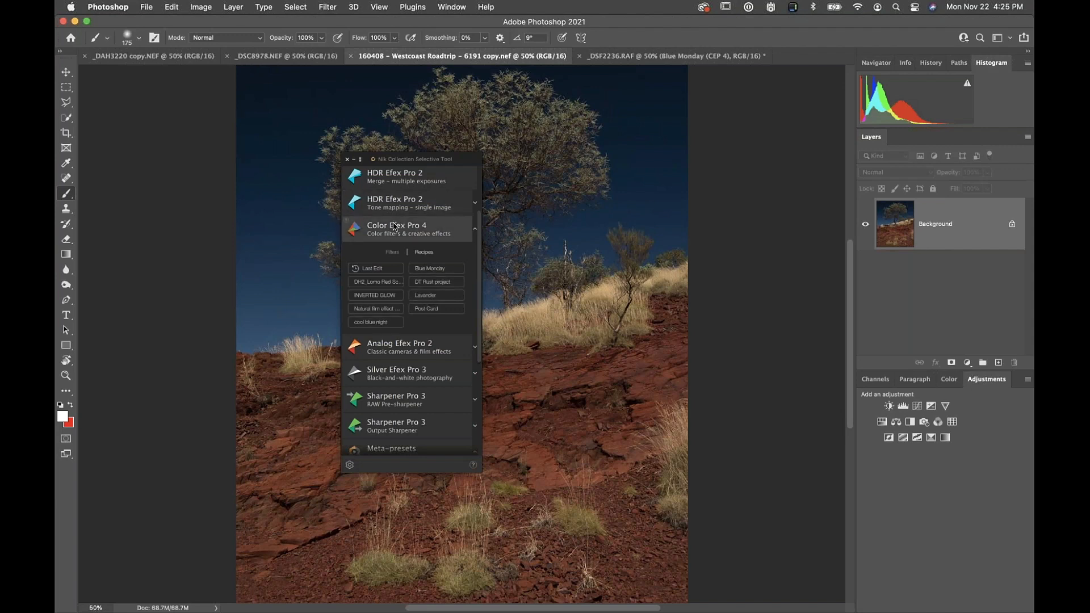
# Step: Look through the presets under Analog Efex Pro 2 and Silver Efex Pro 3 in the Selective Tool and collapse them again
pyautogui.click(475, 349)
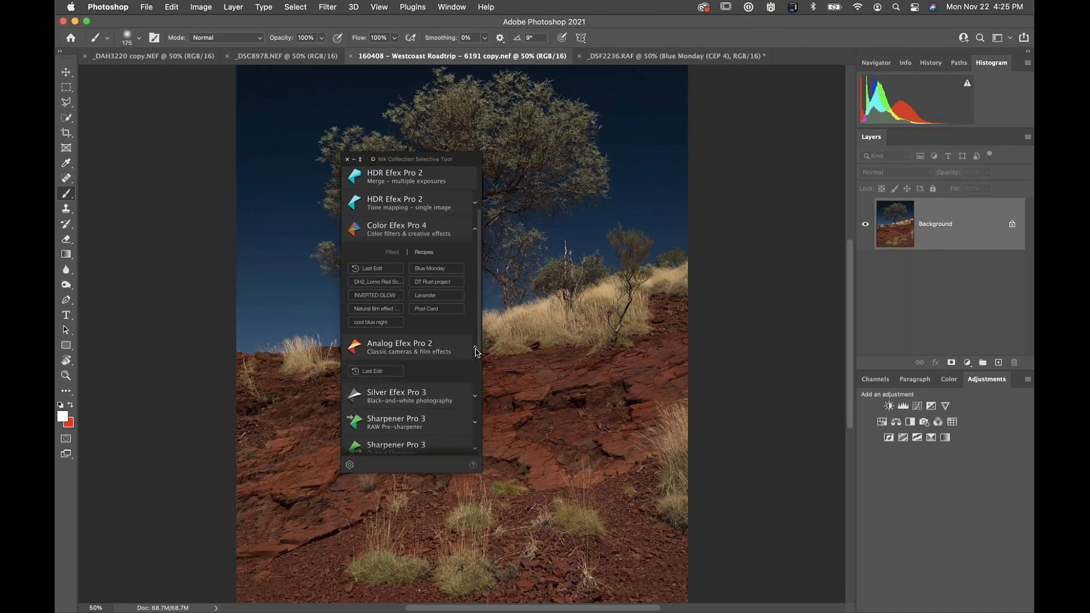
pyautogui.click(475, 350)
pyautogui.click(475, 375)
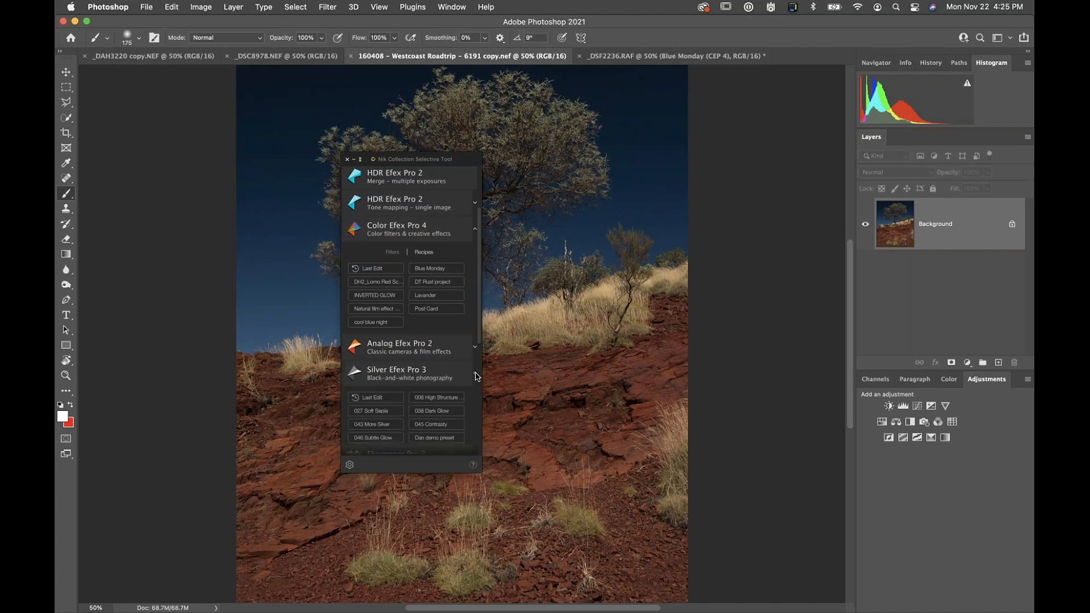
pyautogui.scroll(-2, 441, 419)
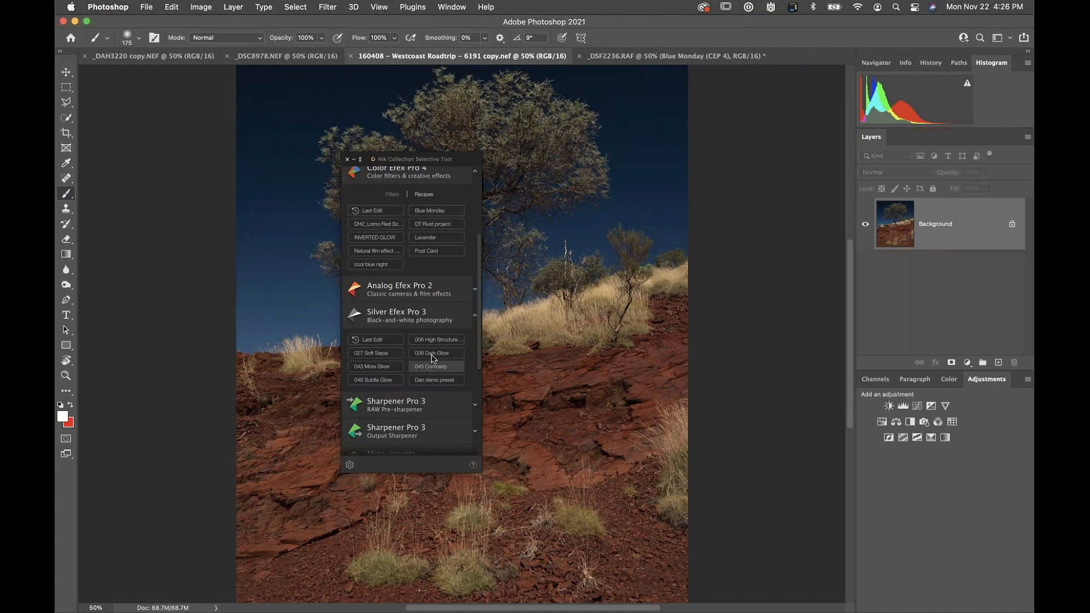
pyautogui.click(474, 317)
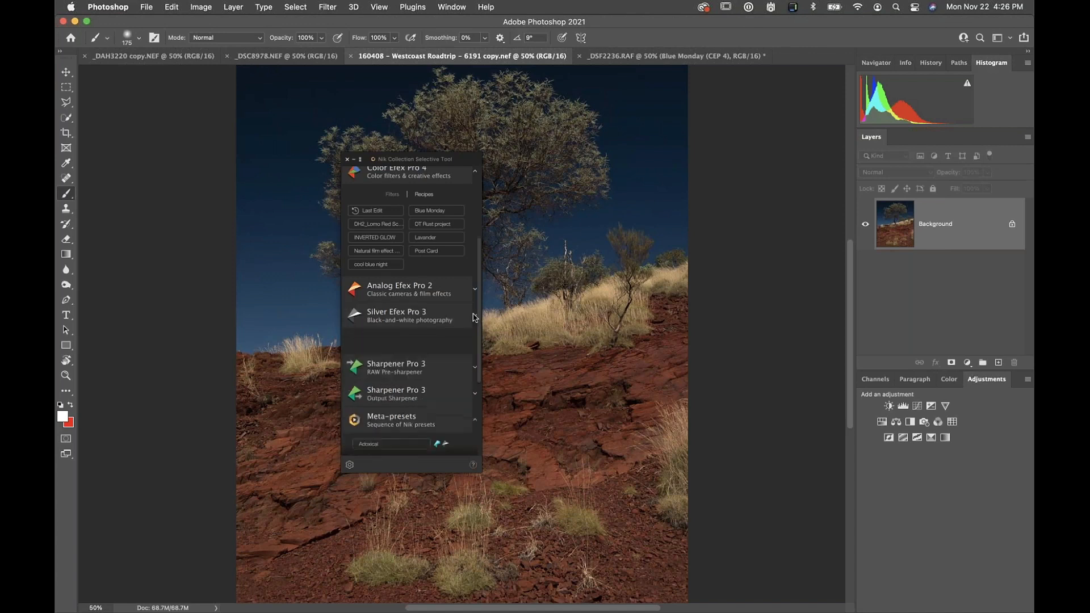
pyautogui.scroll(1, 450, 297)
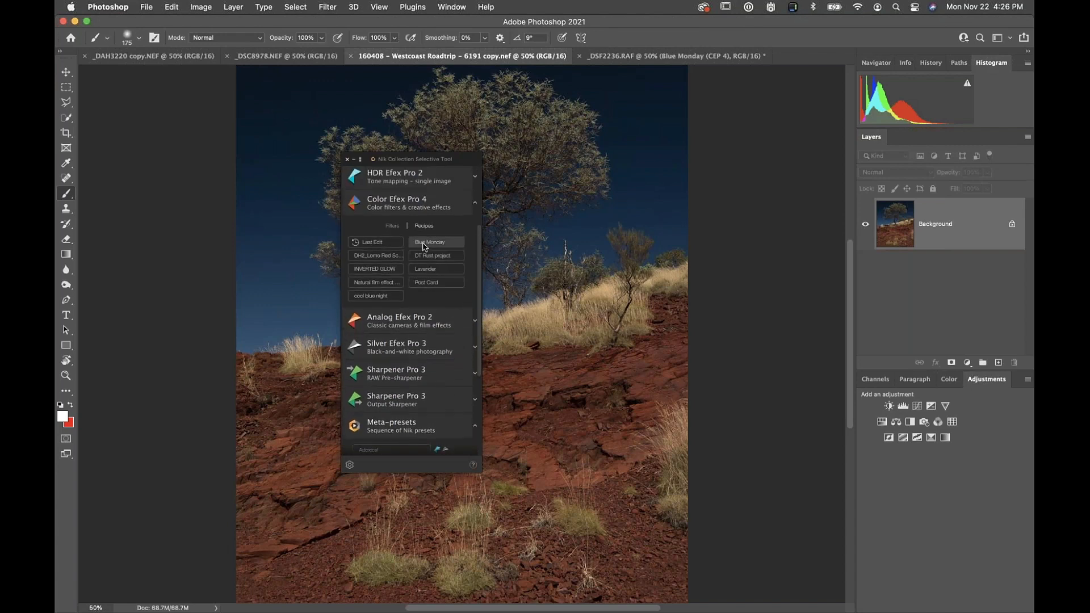
# Step: Open the photo in Color Efex Pro 4 with the Blue Monday recipe and add an Infrared Film filter using Color method 3
pyautogui.click(423, 244)
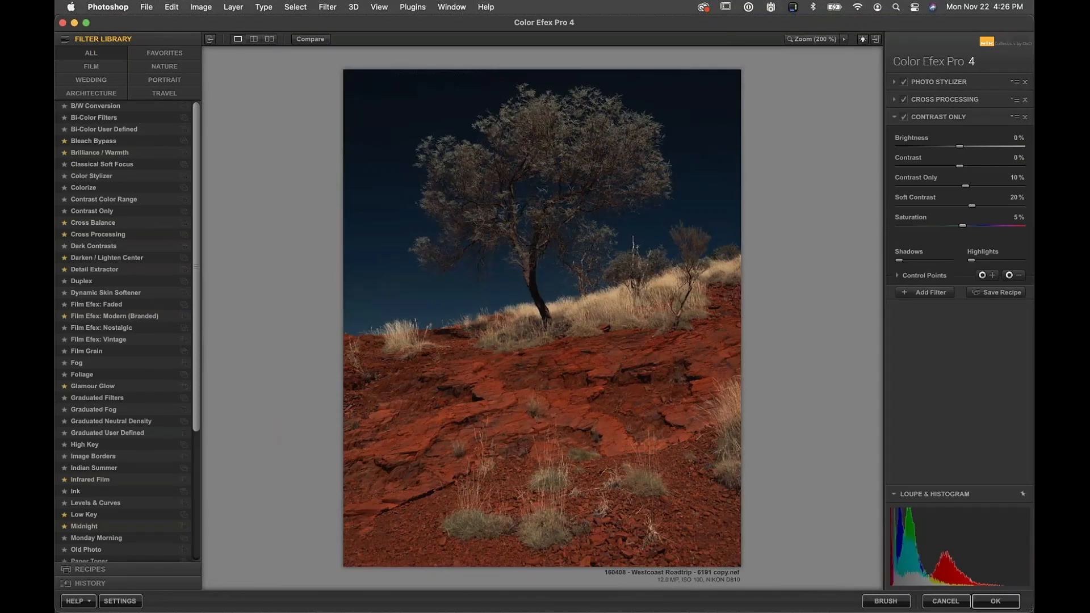
pyautogui.click(923, 293)
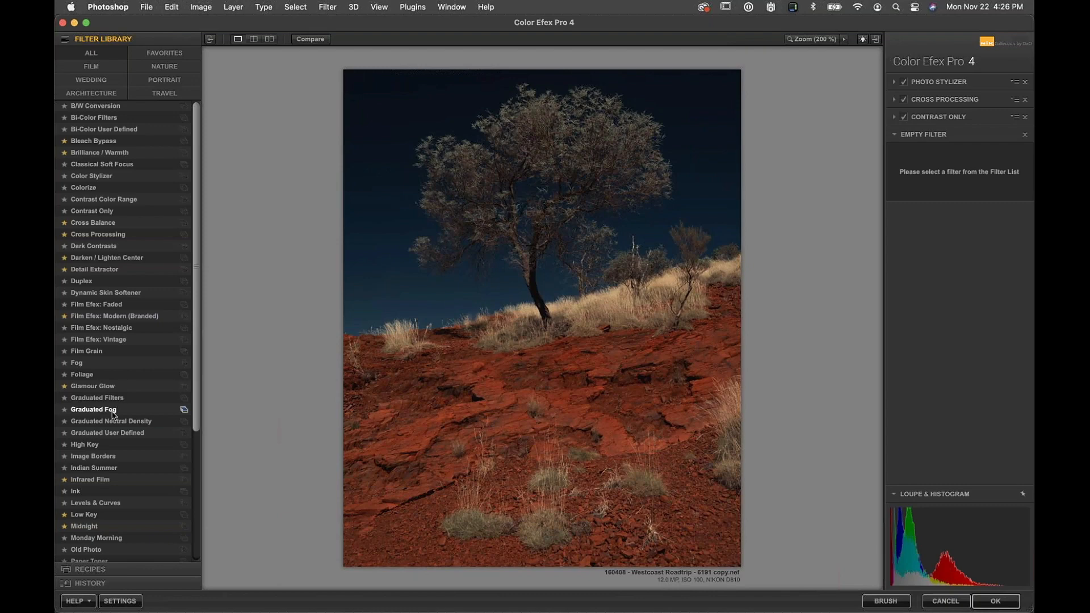
pyautogui.click(77, 480)
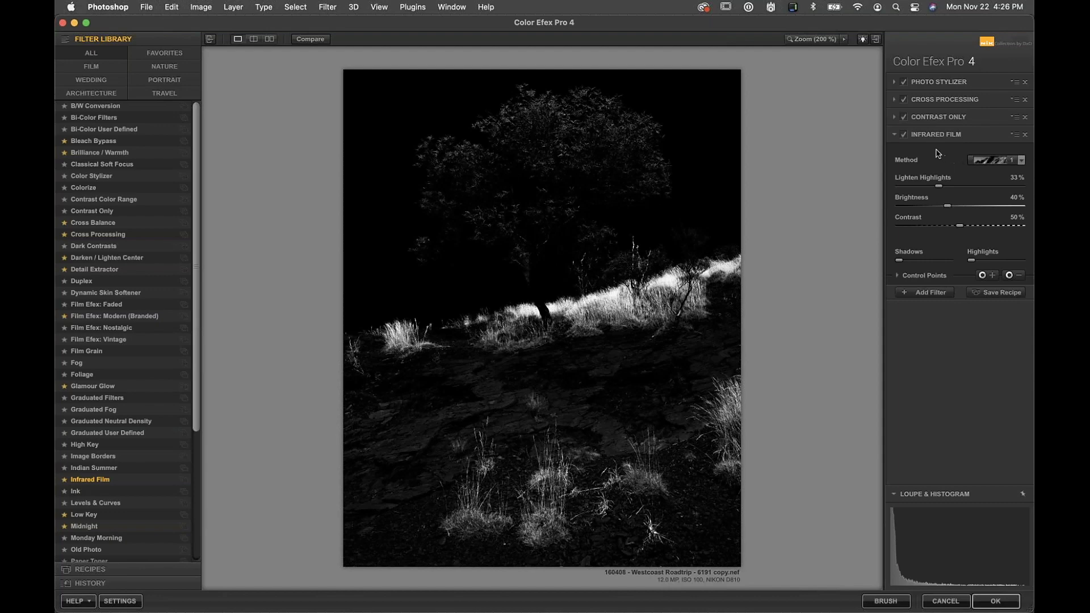
pyautogui.click(983, 161)
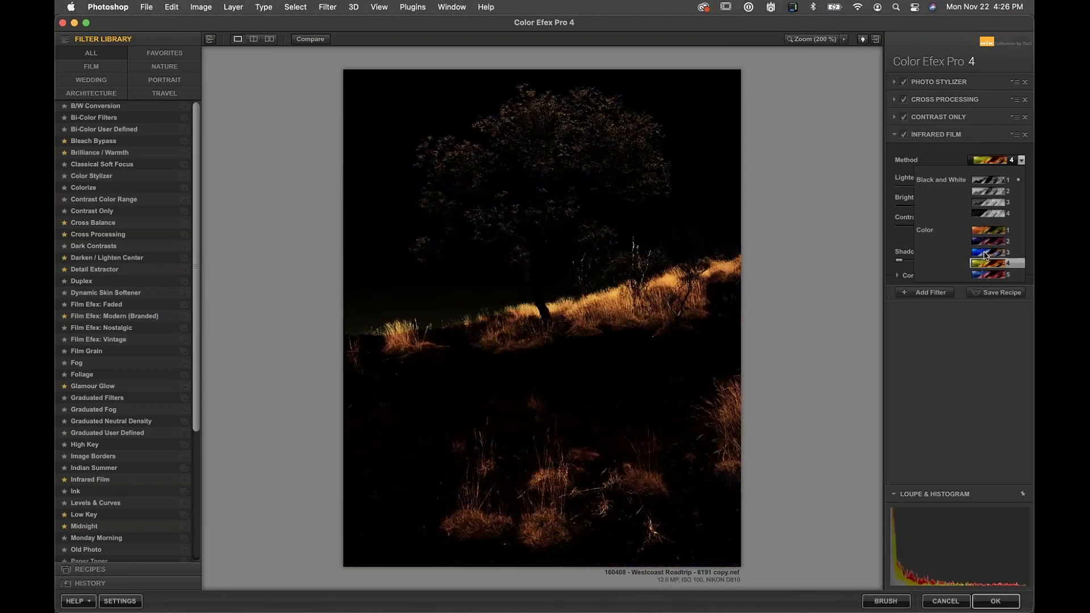
pyautogui.click(985, 253)
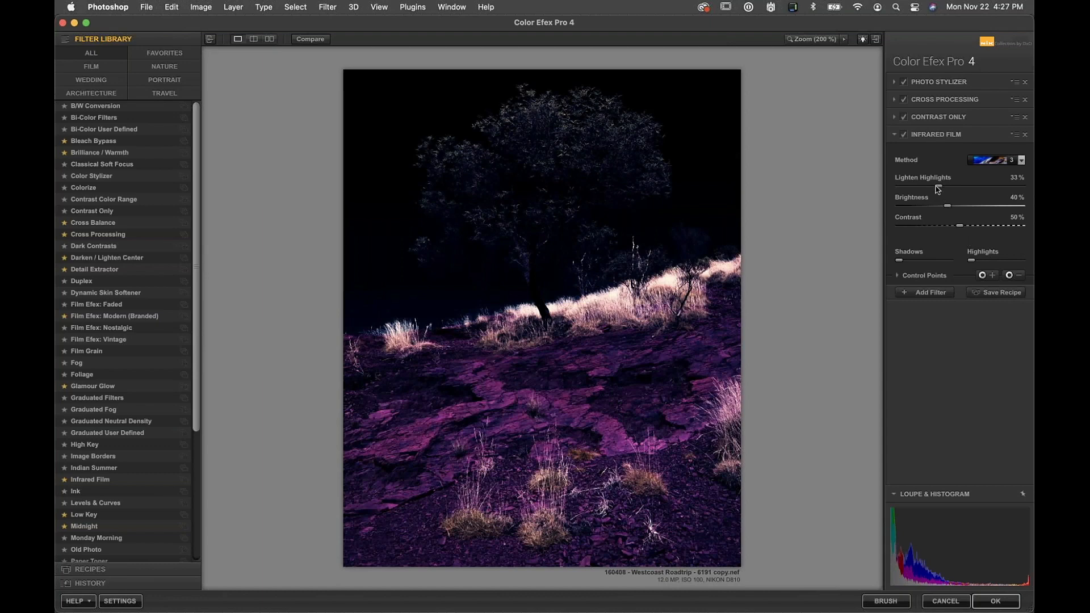
# Step: Set Infrared Film's Lighten Highlights to 100%, Brightness to 48% and Contrast to 17%, and raise its Highlights protection to just under halfway
pyautogui.moveTo(937, 185); pyautogui.dragTo(965, 187)
pyautogui.moveTo(1033, 189); pyautogui.dragTo(1033, 189)
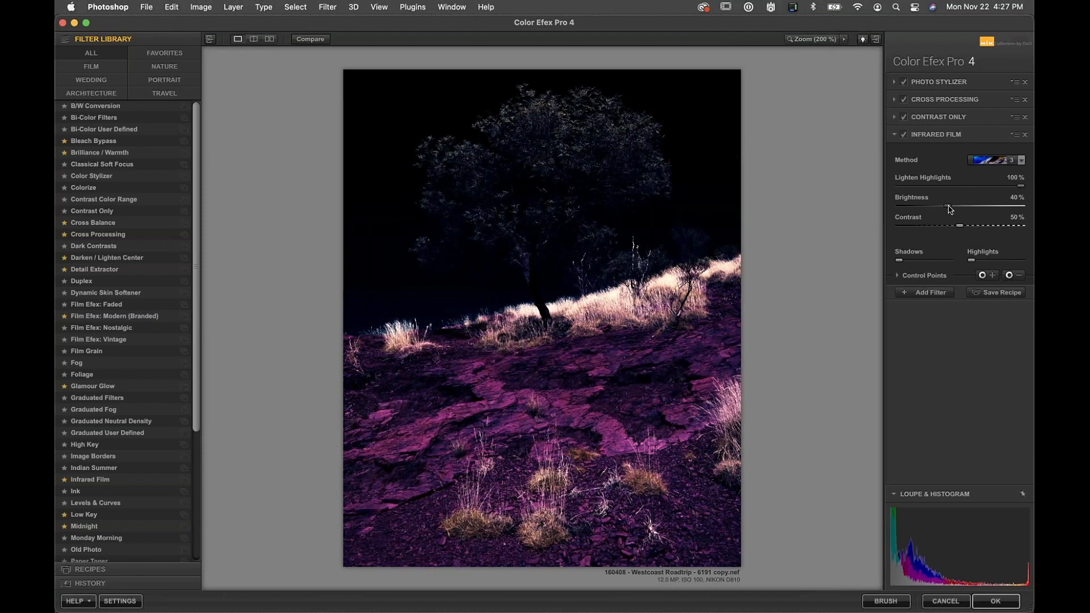
pyautogui.moveTo(950, 210); pyautogui.dragTo(959, 211)
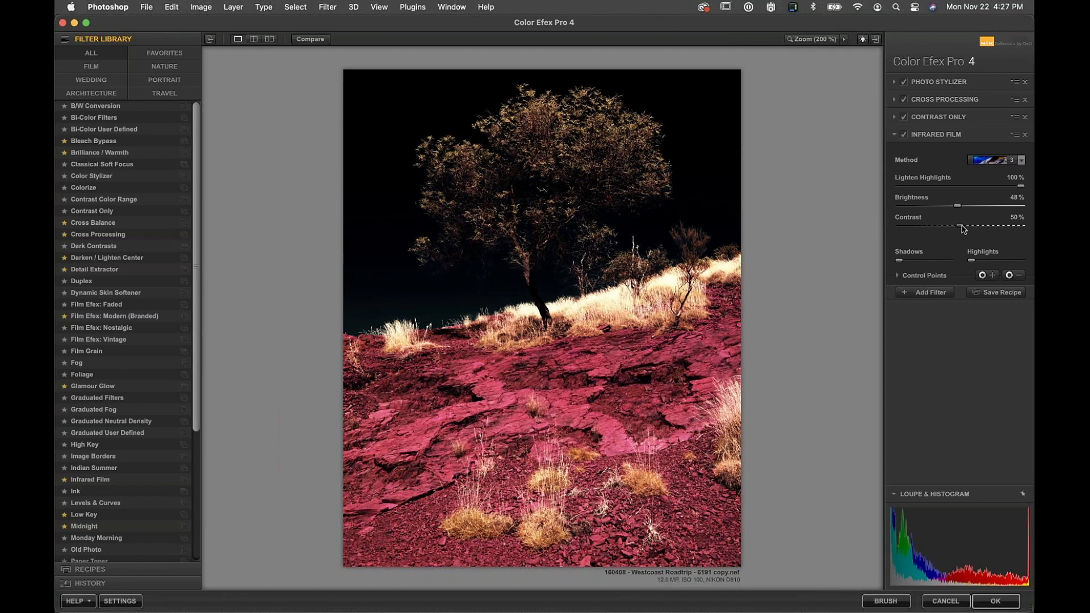
pyautogui.moveTo(959, 226); pyautogui.dragTo(919, 231)
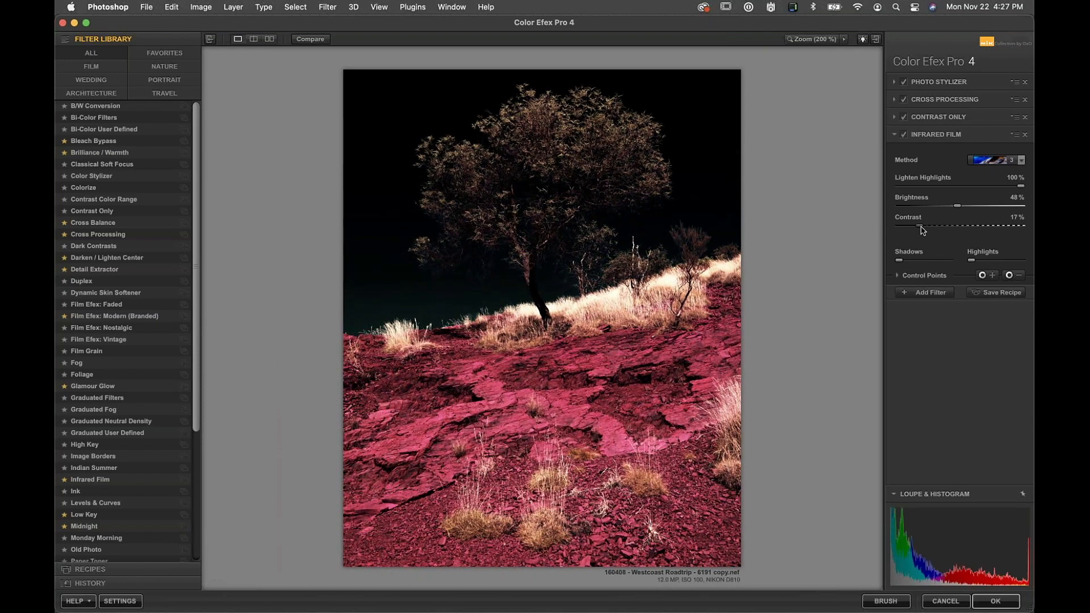
pyautogui.moveTo(973, 261); pyautogui.dragTo(995, 264)
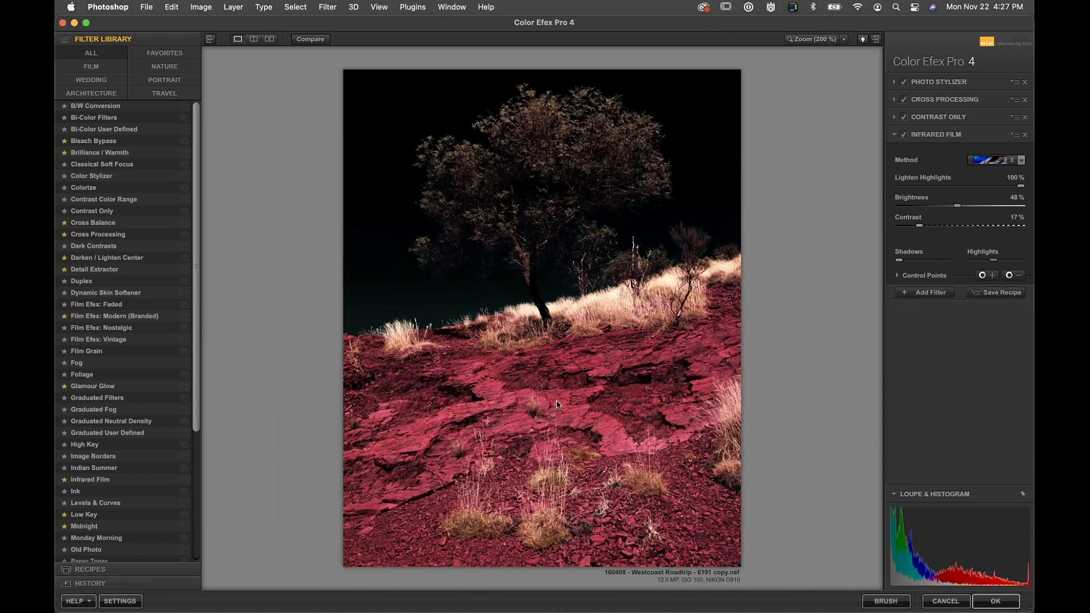
# Step: Limit the Infrared Film effect with positive control points spread over the red rocks and one on the tree's crown
pyautogui.click(992, 275)
pyautogui.click(578, 411)
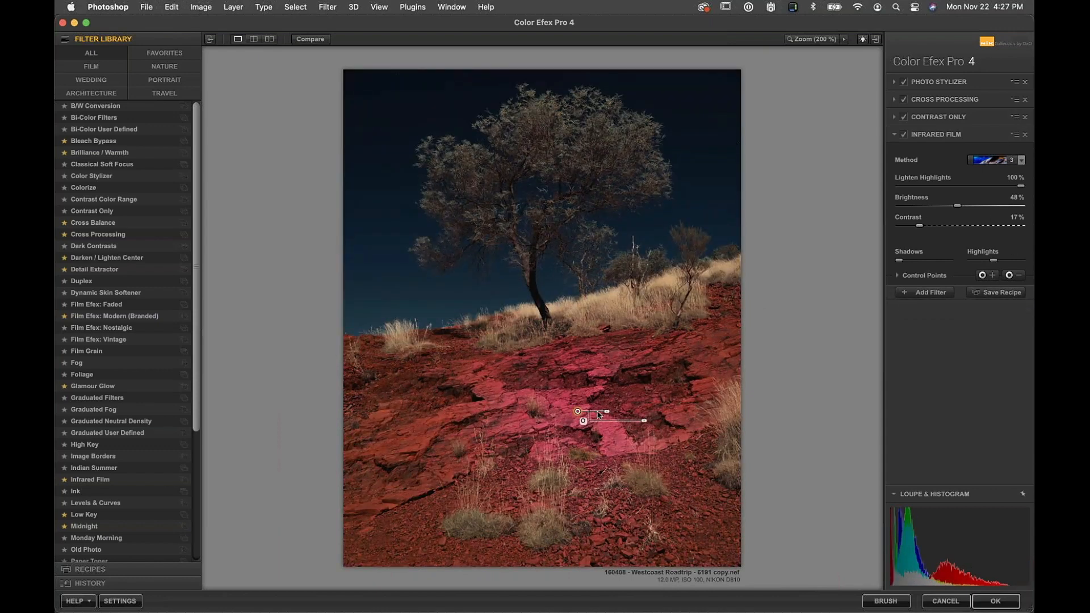
pyautogui.moveTo(607, 412); pyautogui.dragTo(378, 413)
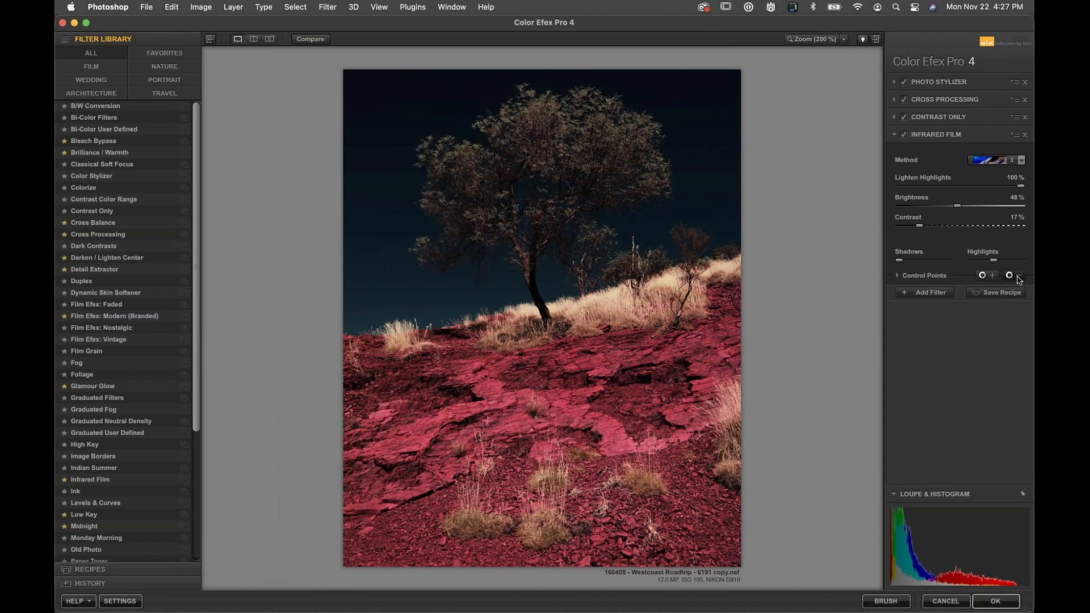
pyautogui.click(987, 275)
pyautogui.click(543, 134)
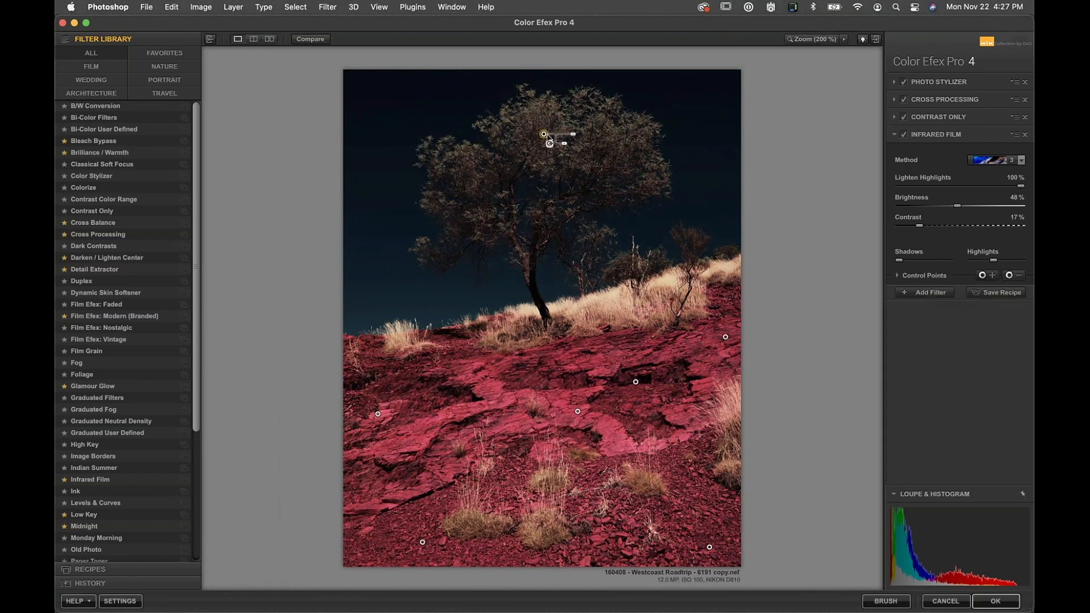
# Step: Add more control points with the Infrared Film effect turned down on the tree's crown, beside its trunk and in the sky
pyautogui.moveTo(577, 137); pyautogui.dragTo(548, 122)
pyautogui.moveTo(549, 122); pyautogui.dragTo(549, 268)
pyautogui.moveTo(548, 268); pyautogui.dragTo(407, 116)
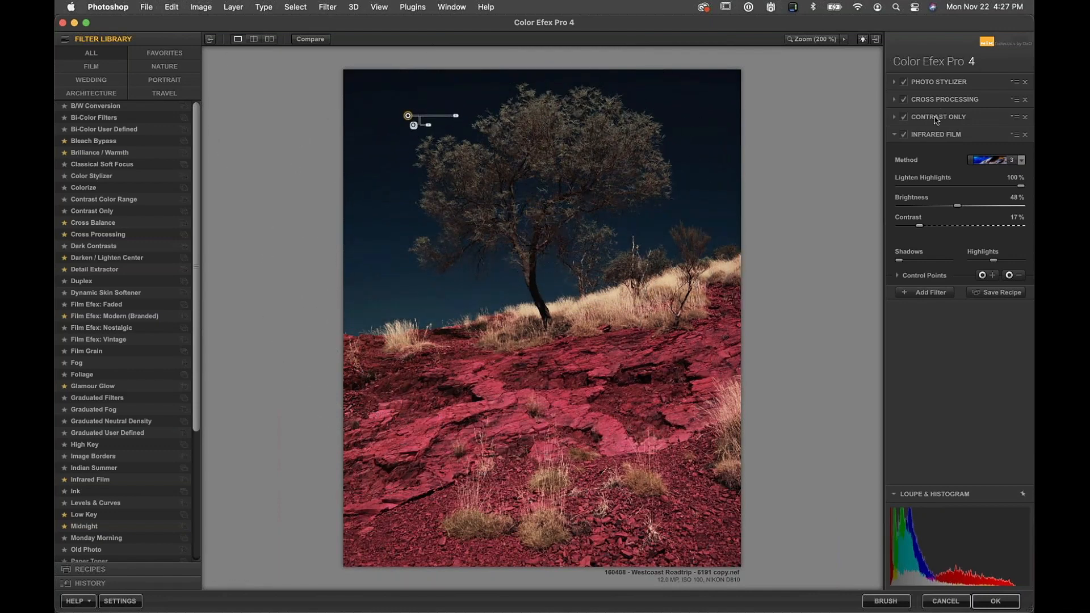
# Step: Compare the photo with and without Contrast Only, and review the settings and control points of each filter in the recipe
pyautogui.click(904, 117)
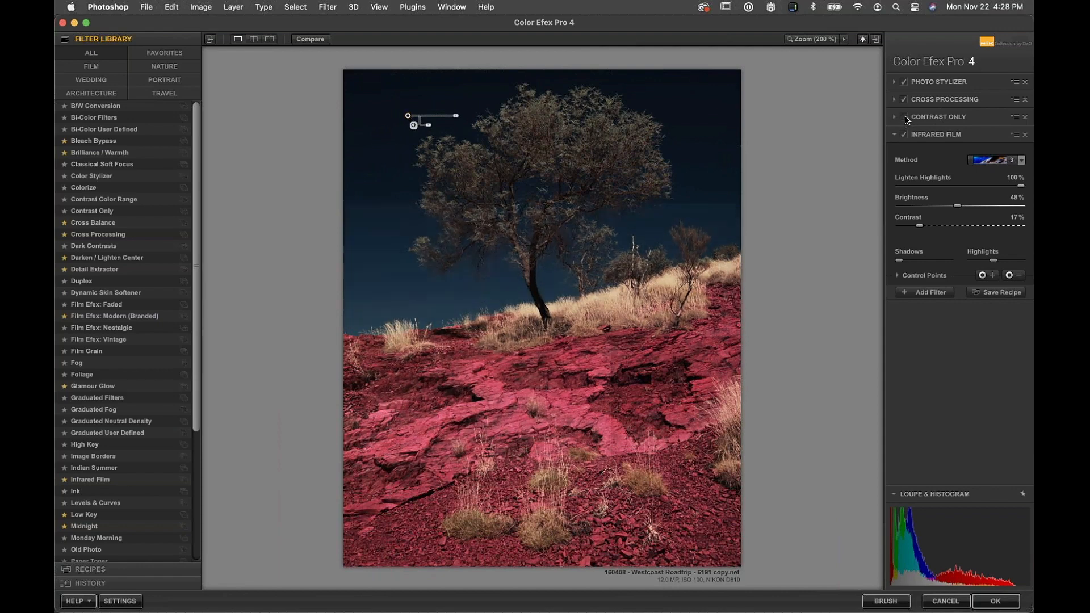
pyautogui.click(904, 117)
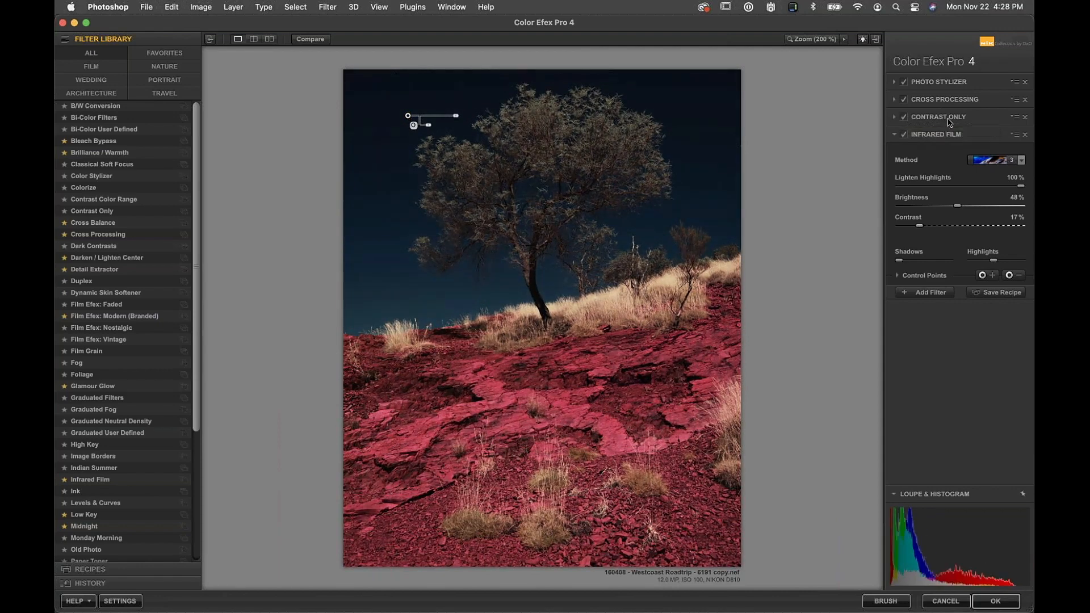
pyautogui.click(587, 195)
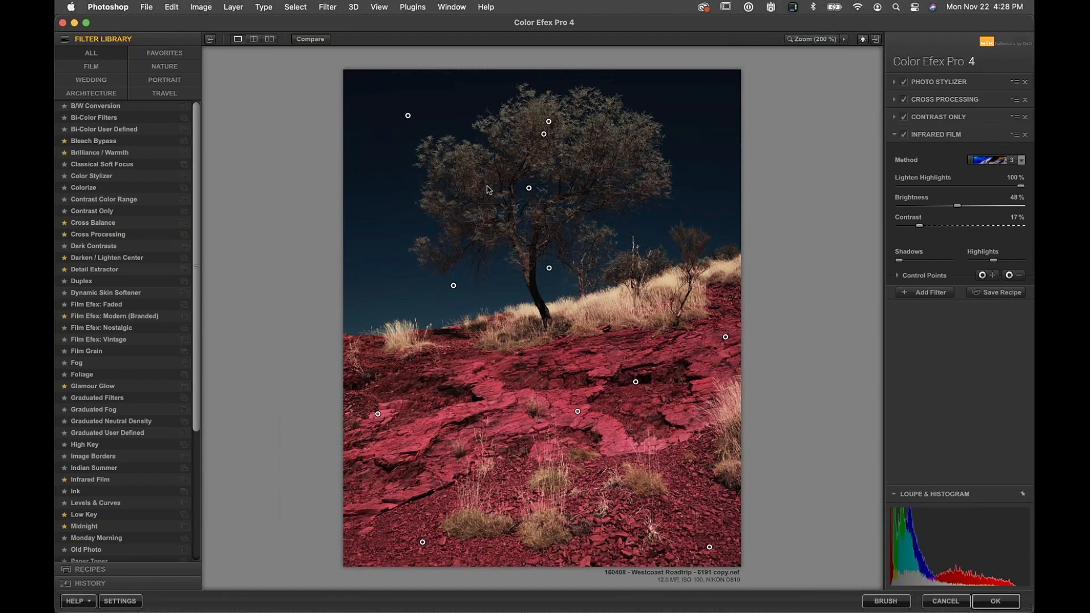
pyautogui.click(940, 120)
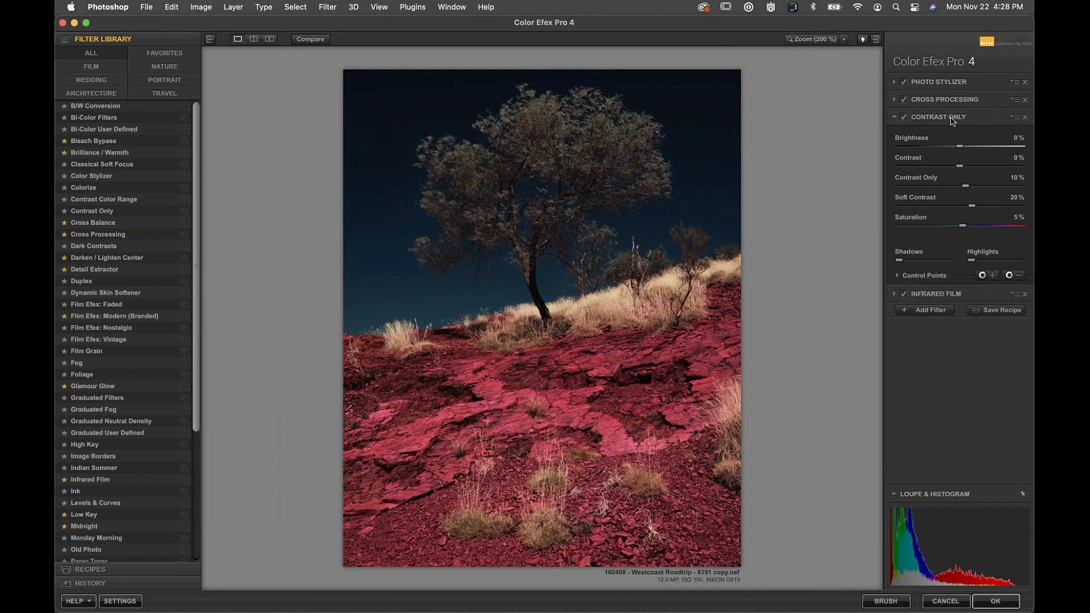
pyautogui.click(936, 294)
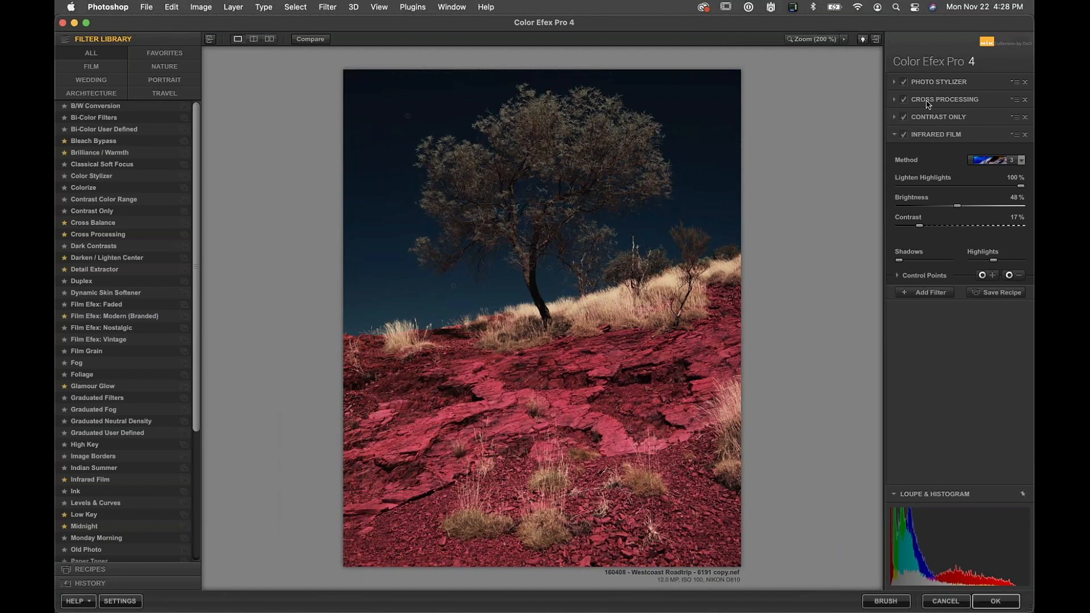
pyautogui.click(922, 118)
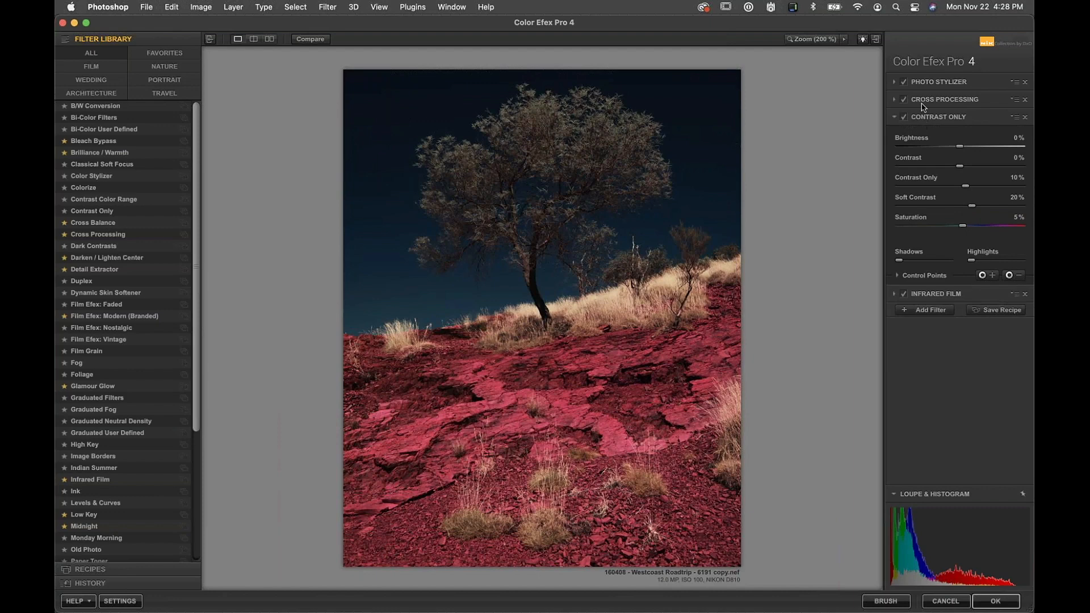
pyautogui.click(922, 99)
pyautogui.click(922, 82)
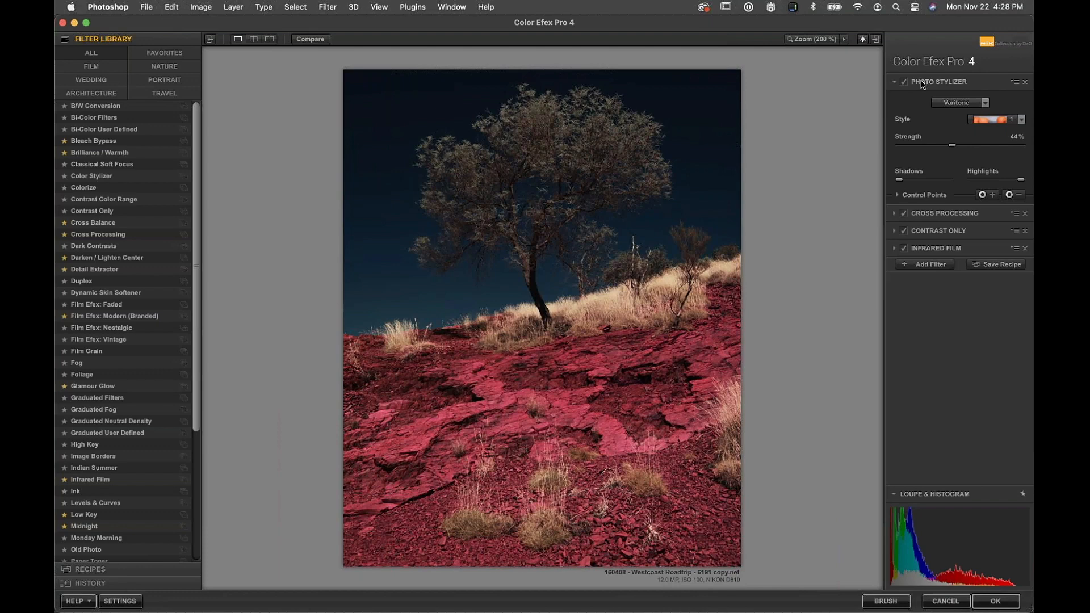
pyautogui.click(934, 233)
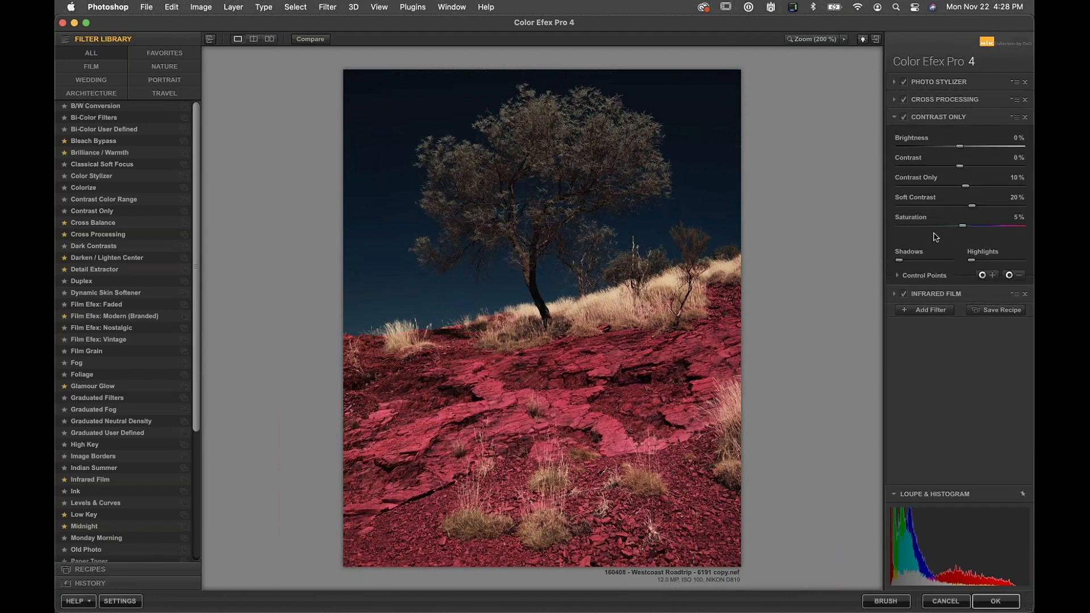
pyautogui.click(934, 294)
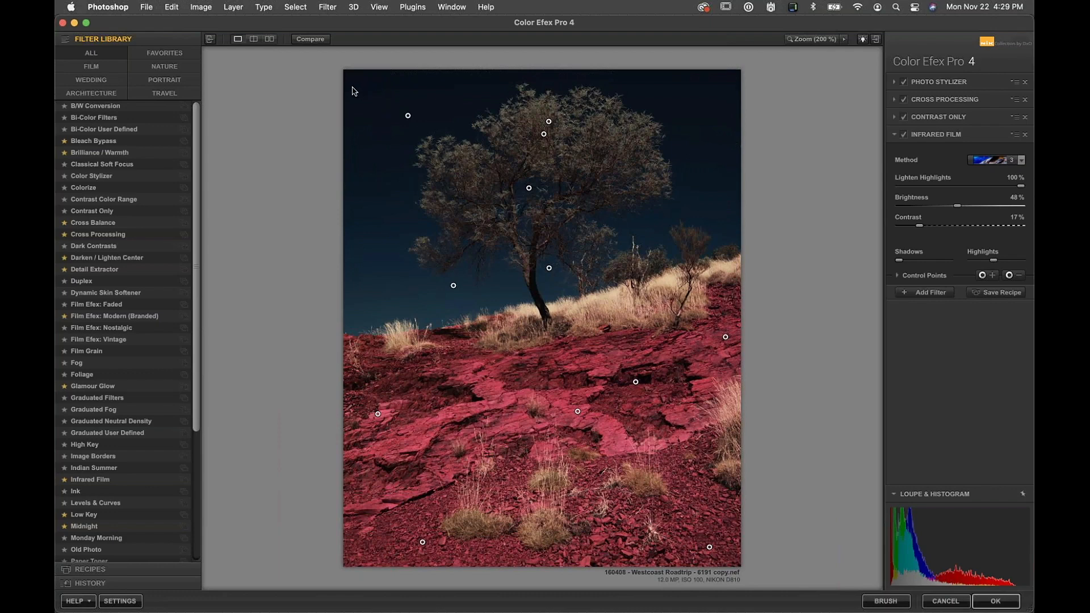
# Step: Select all of the Infrared Film control points, copy them and paste them into the Contrast Only filter
pyautogui.moveTo(347, 82); pyautogui.dragTo(738, 562)
pyautogui.moveTo(357, 89); pyautogui.dragTo(739, 564)
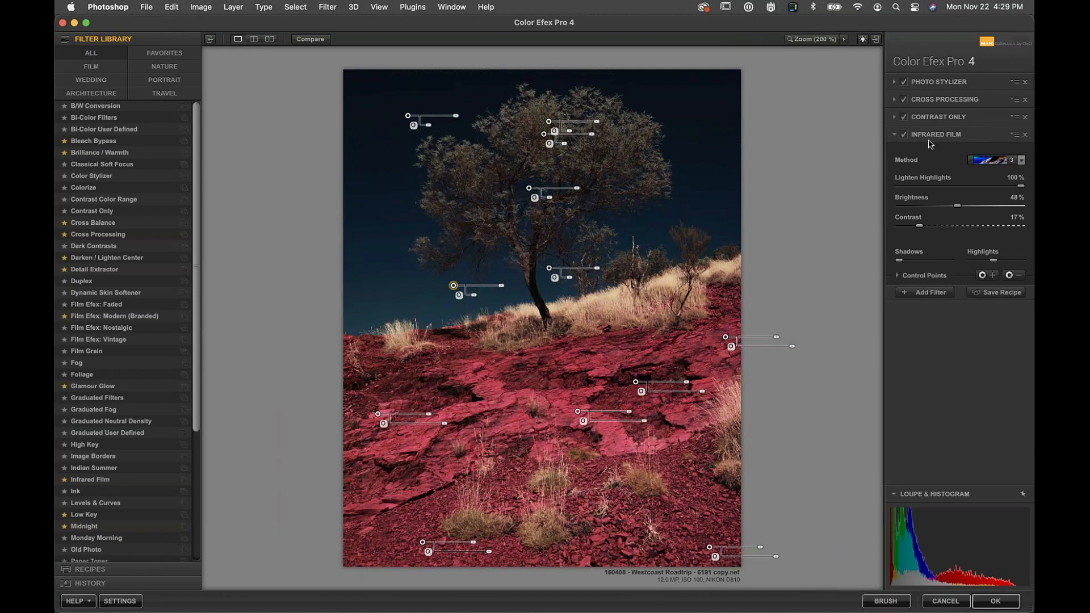
pyautogui.click(1014, 136)
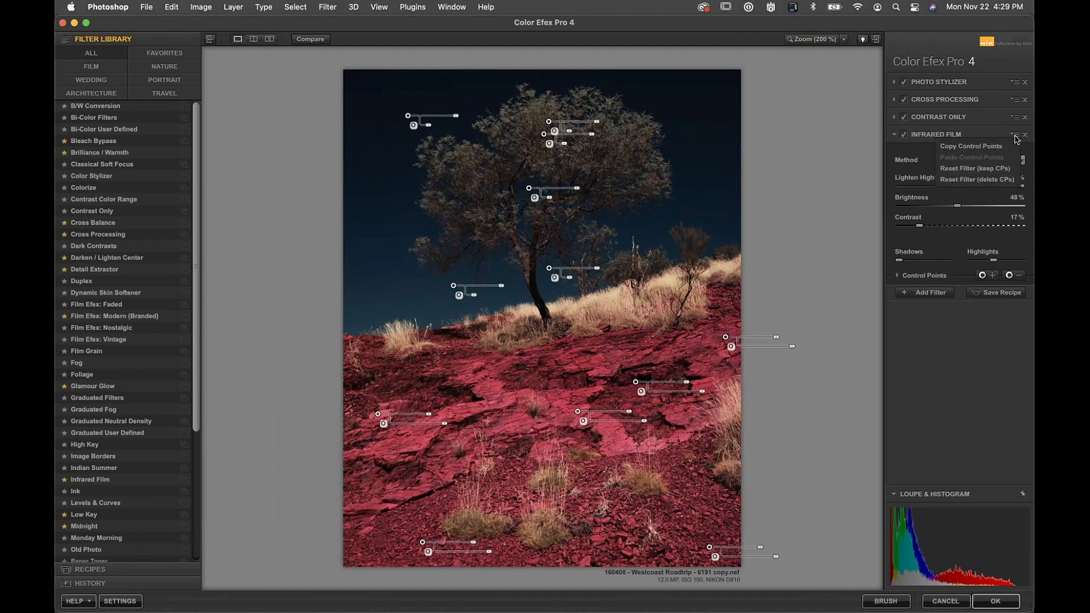
pyautogui.click(984, 149)
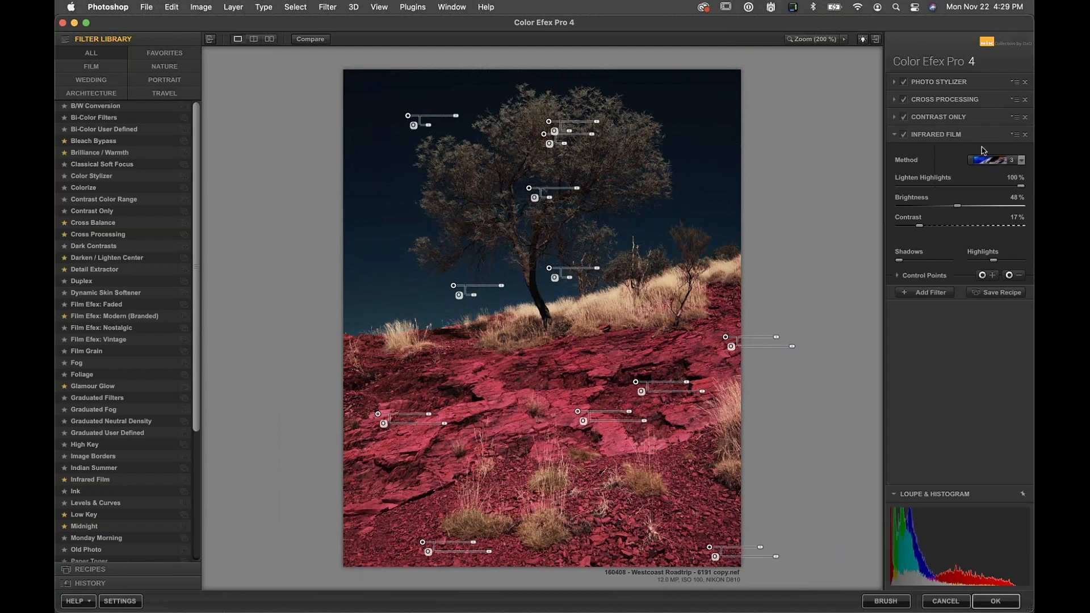
pyautogui.click(940, 118)
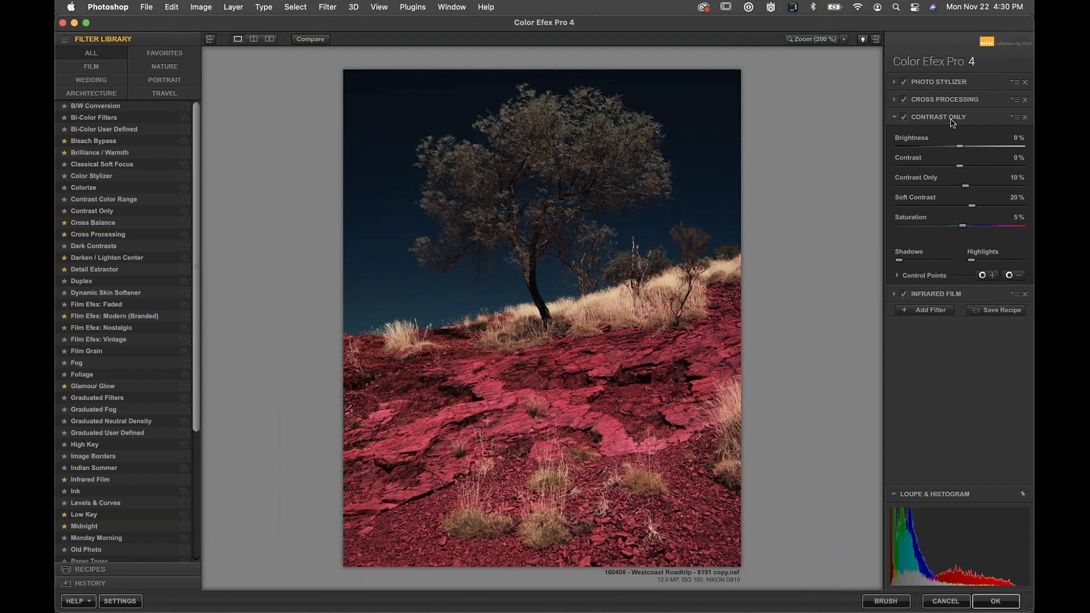
pyautogui.click(1015, 117)
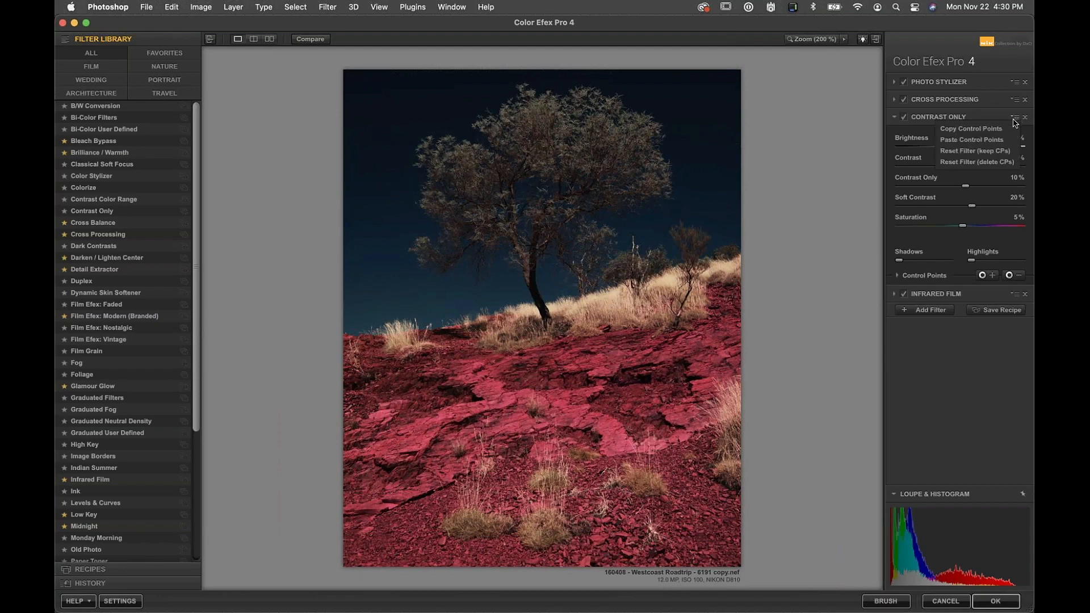
pyautogui.click(987, 144)
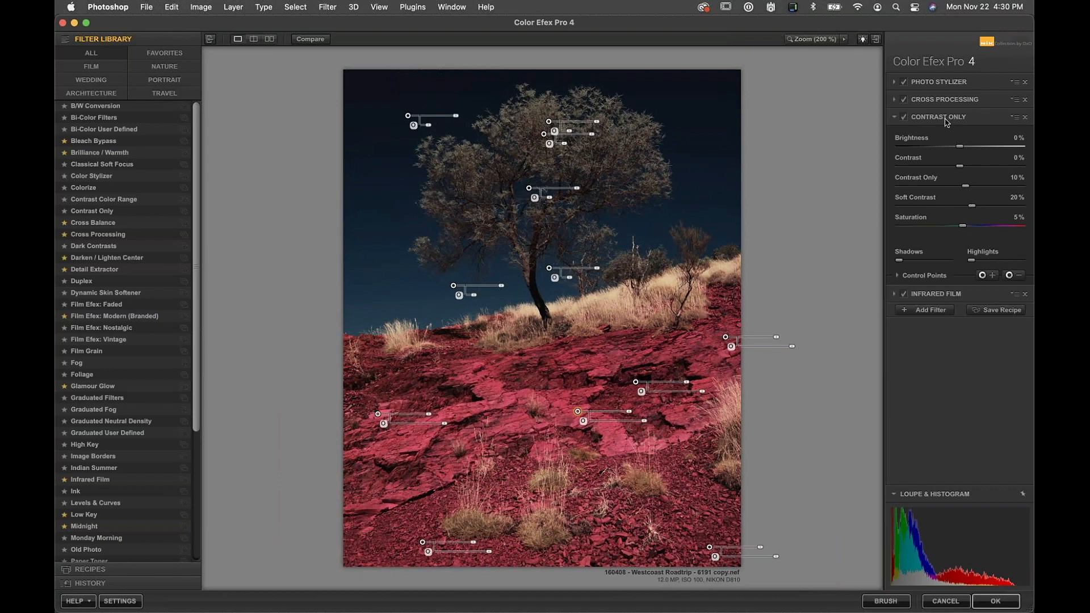
# Step: Check the Cross Processing effect off and on, and paste the copied control points into that filter
pyautogui.click(931, 99)
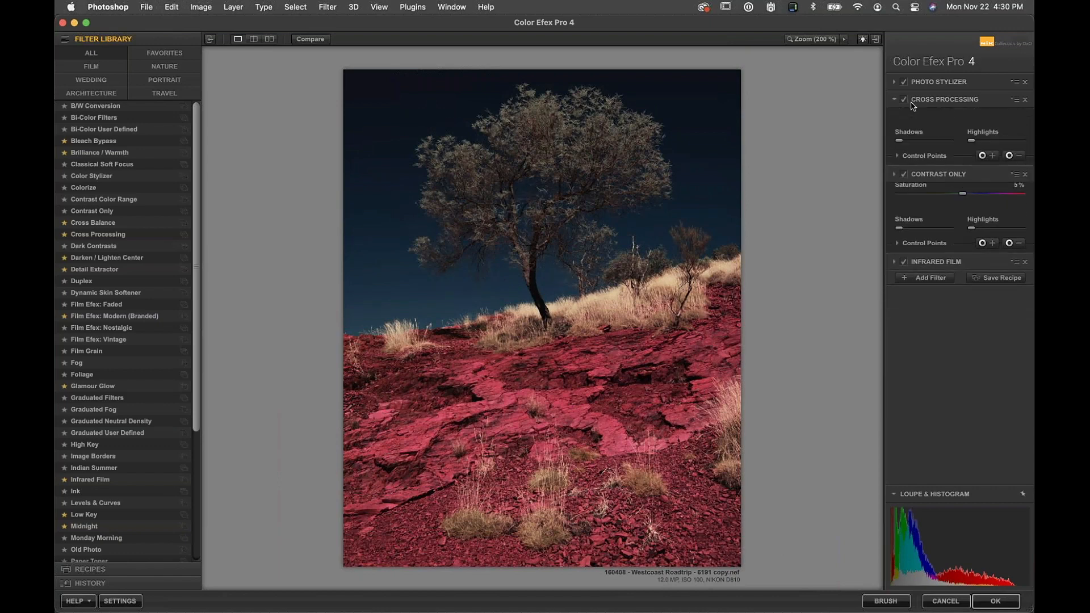
pyautogui.click(903, 100)
pyautogui.click(902, 100)
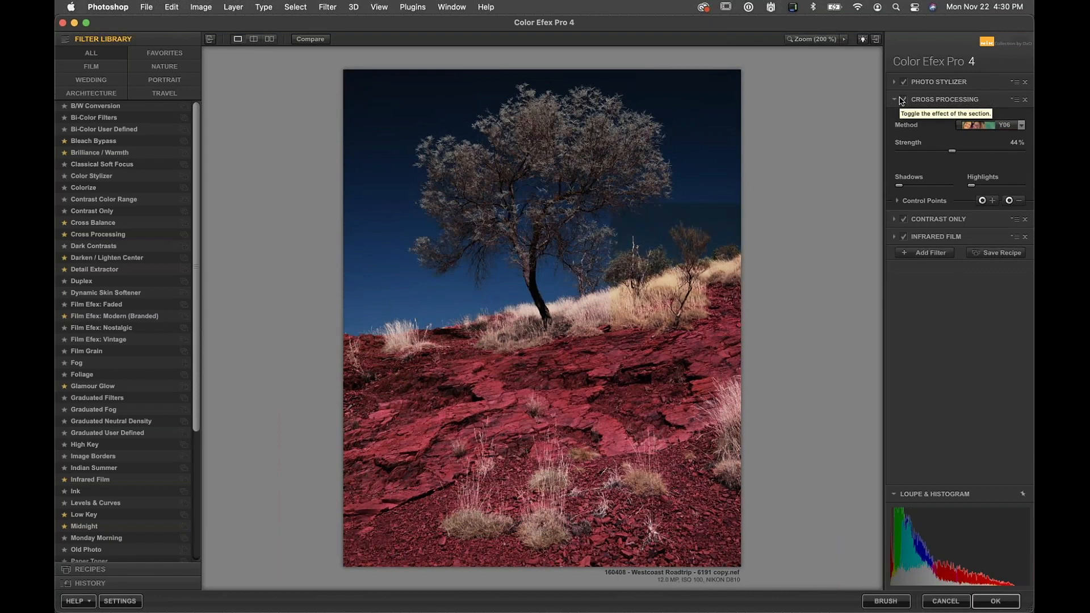
pyautogui.click(901, 100)
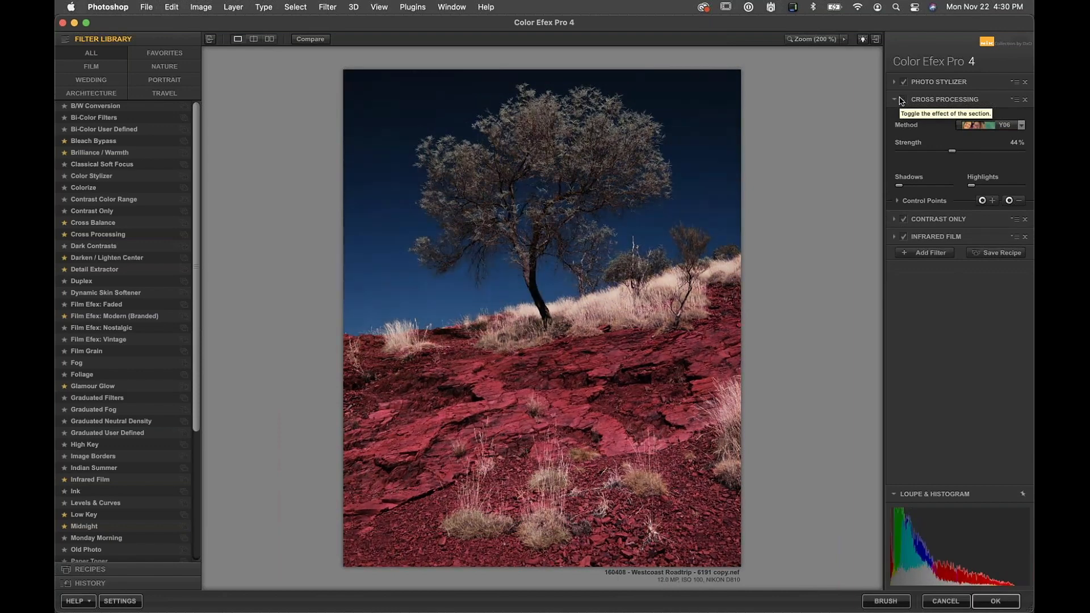
pyautogui.click(902, 100)
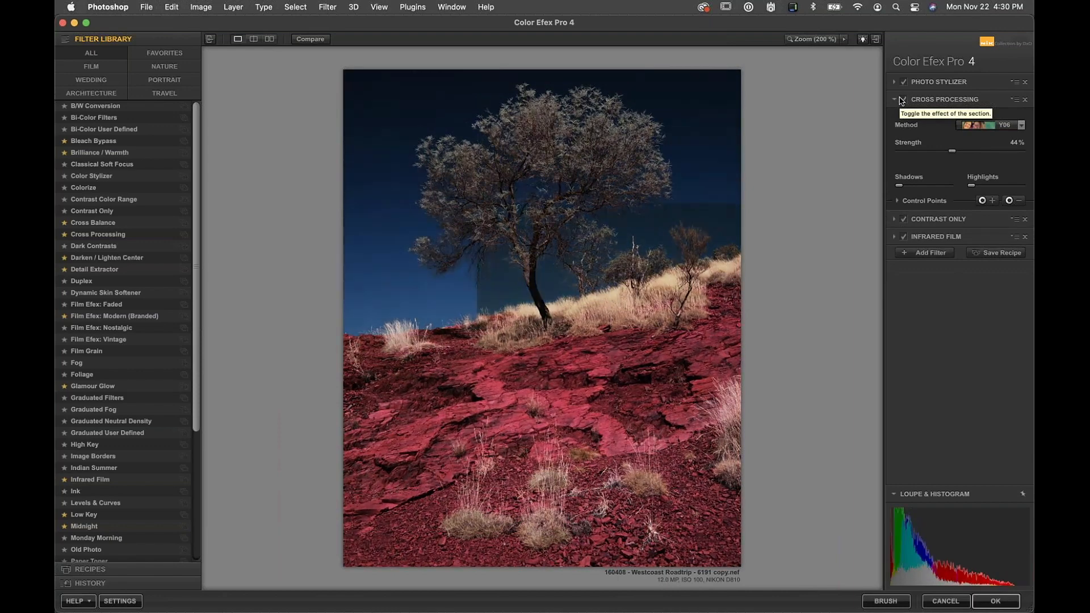
pyautogui.click(1012, 100)
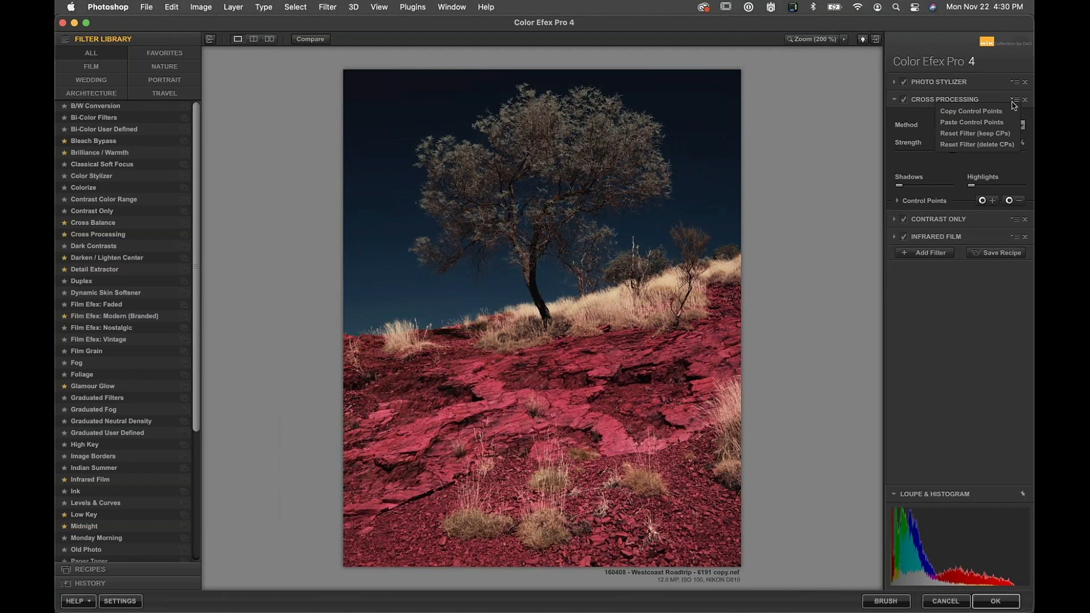
pyautogui.click(988, 125)
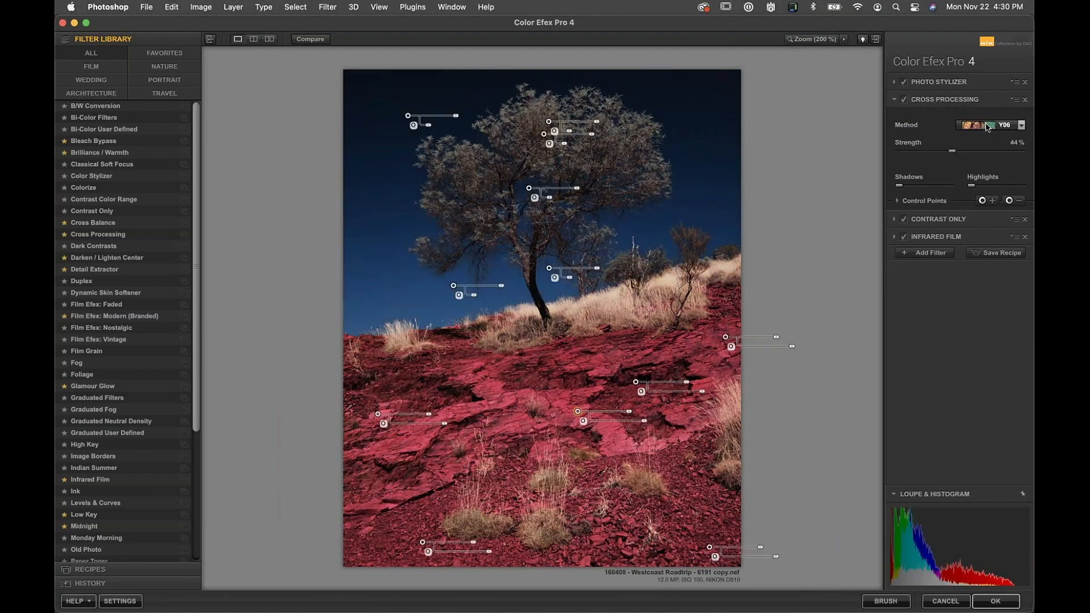
# Step: Send the recipe to Photoshop as a brushable layer, move the Selective Tool clear of the photo and fill the whole image with the effect
pyautogui.click(938, 82)
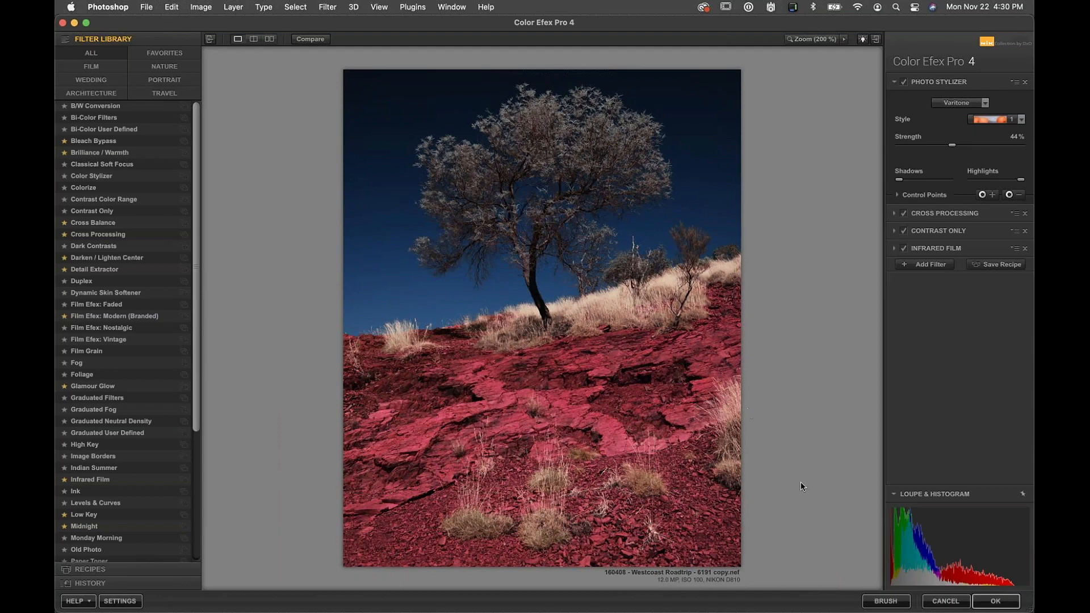
pyautogui.click(884, 603)
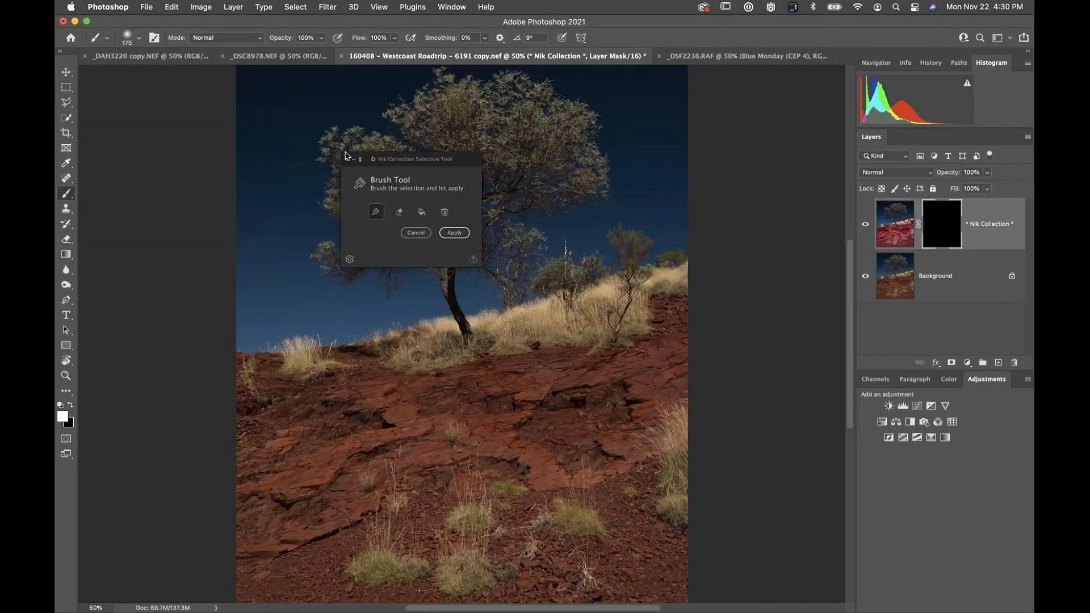
pyautogui.moveTo(380, 160); pyautogui.dragTo(126, 145)
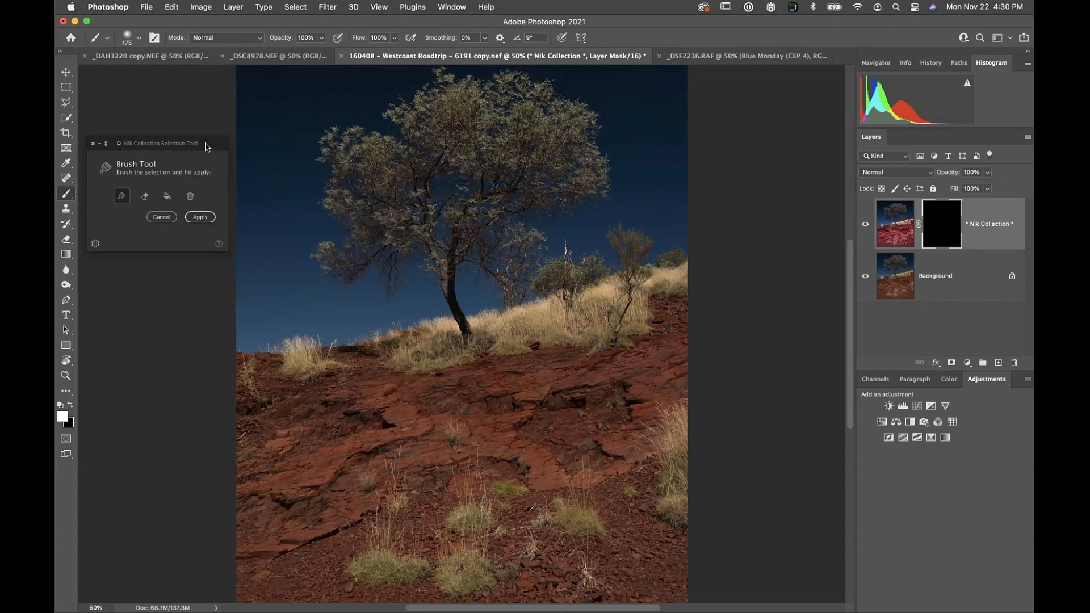
pyautogui.moveTo(206, 144); pyautogui.dragTo(205, 141)
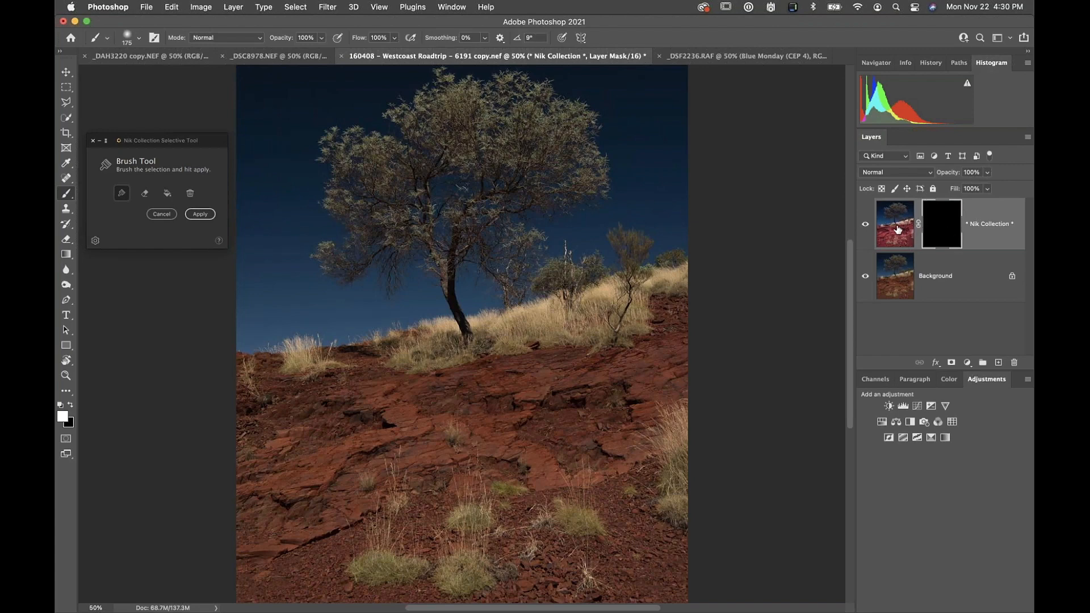
pyautogui.click(168, 193)
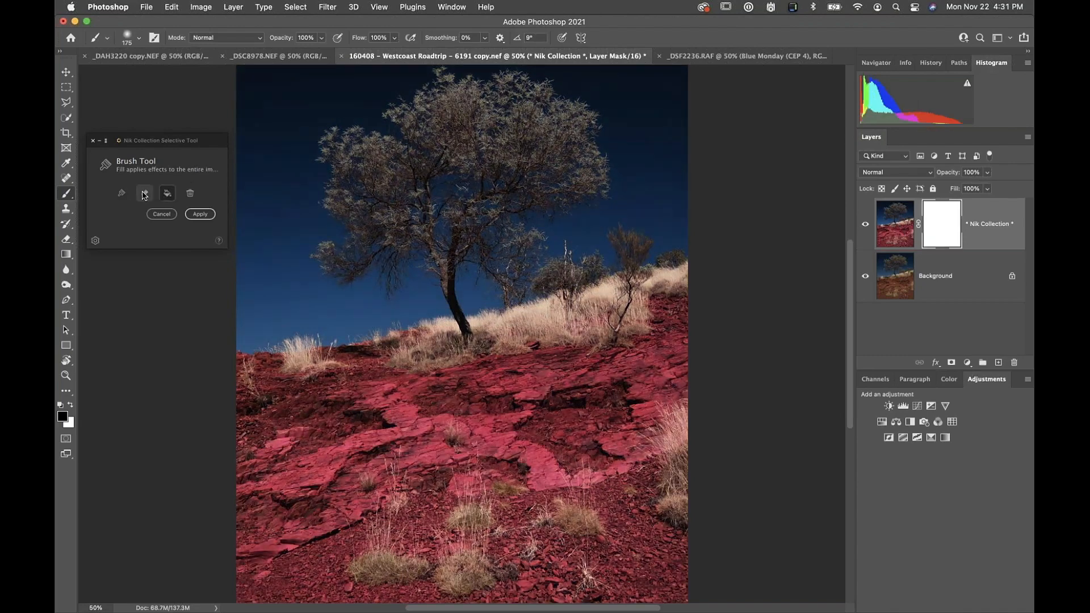
# Step: Erase the effect from the grass along the ridge, the foreground tufts and the clump at the photo's edge, and apply the result
pyautogui.click(145, 194)
pyautogui.moveTo(513, 318)
pyautogui.mouseDown()
pyautogui.moveTo(537, 310)
pyautogui.moveTo(514, 313)
pyautogui.moveTo(676, 266)
pyautogui.mouseUp()
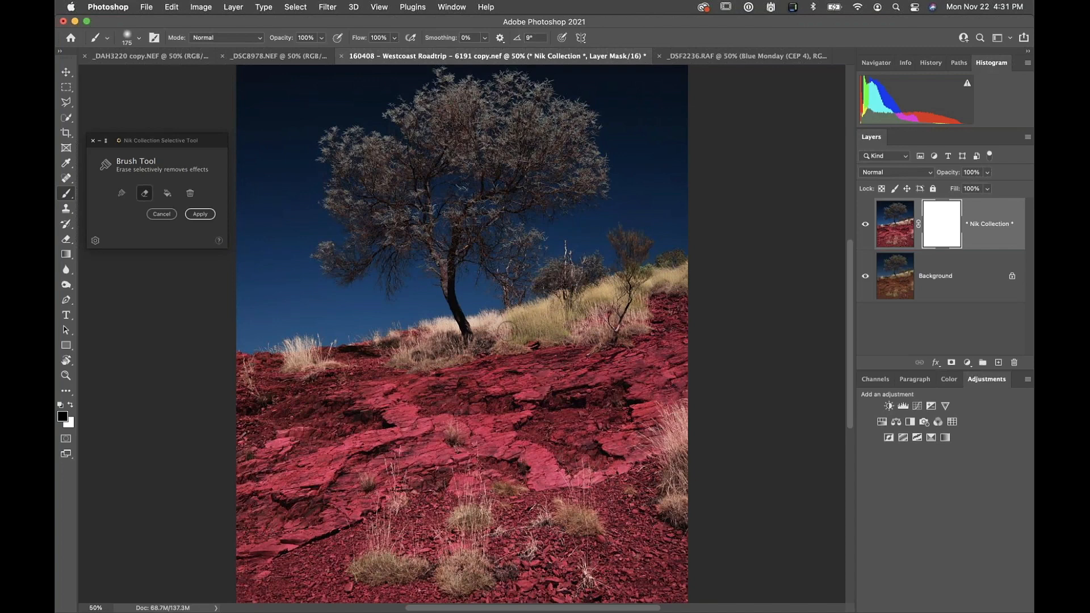
pyautogui.moveTo(506, 331)
pyautogui.mouseDown()
pyautogui.moveTo(475, 324)
pyautogui.moveTo(490, 337)
pyautogui.mouseUp()
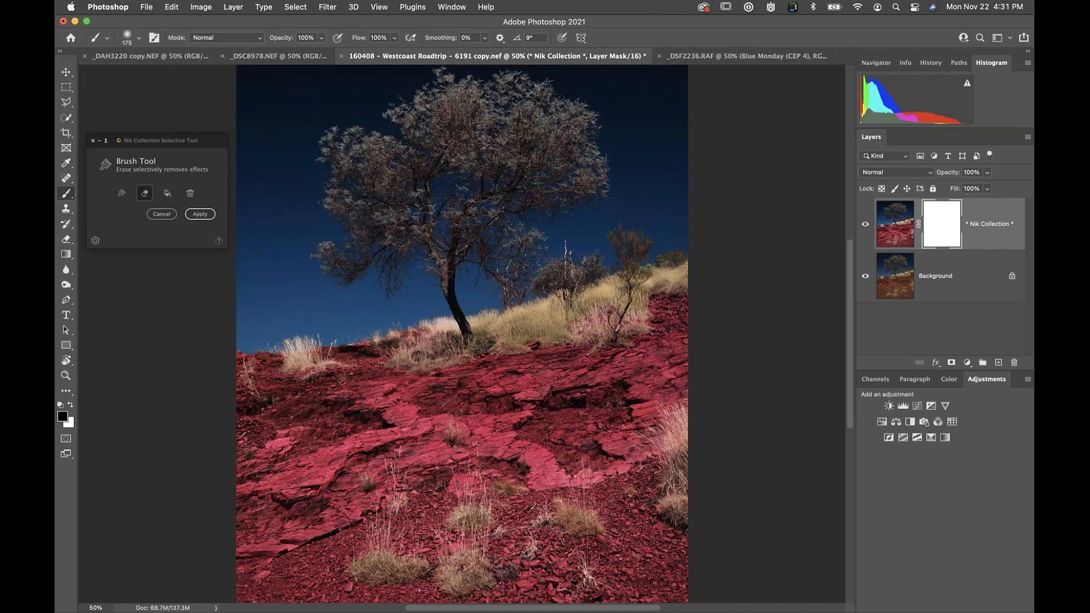
pyautogui.moveTo(427, 347)
pyautogui.mouseDown()
pyautogui.moveTo(401, 356)
pyautogui.moveTo(445, 329)
pyautogui.mouseUp()
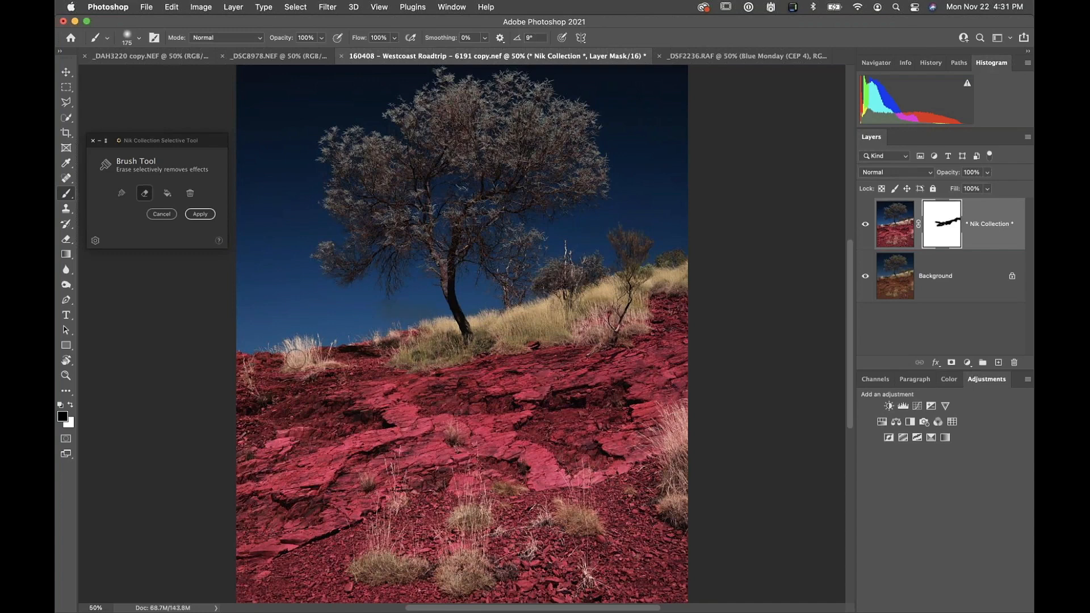
pyautogui.moveTo(308, 359); pyautogui.dragTo(296, 347)
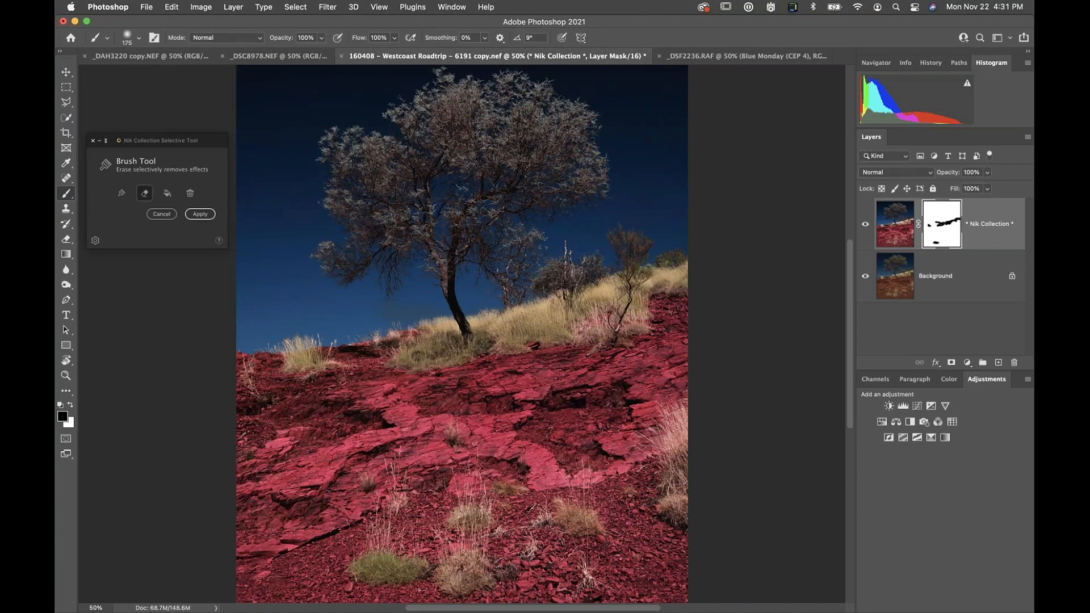
pyautogui.moveTo(452, 563); pyautogui.dragTo(479, 561)
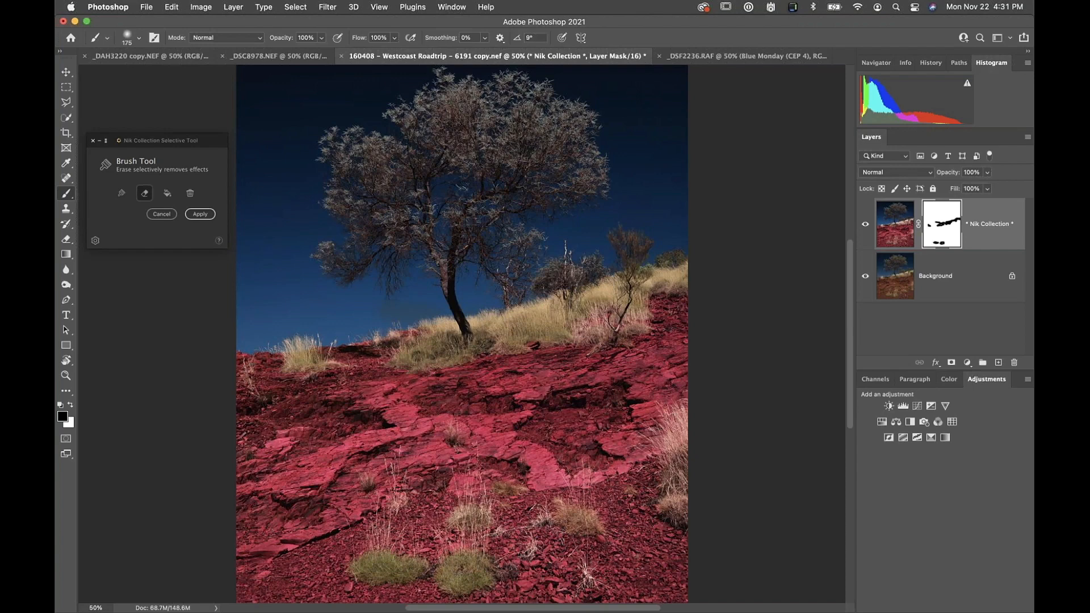
pyautogui.moveTo(461, 520); pyautogui.dragTo(470, 515)
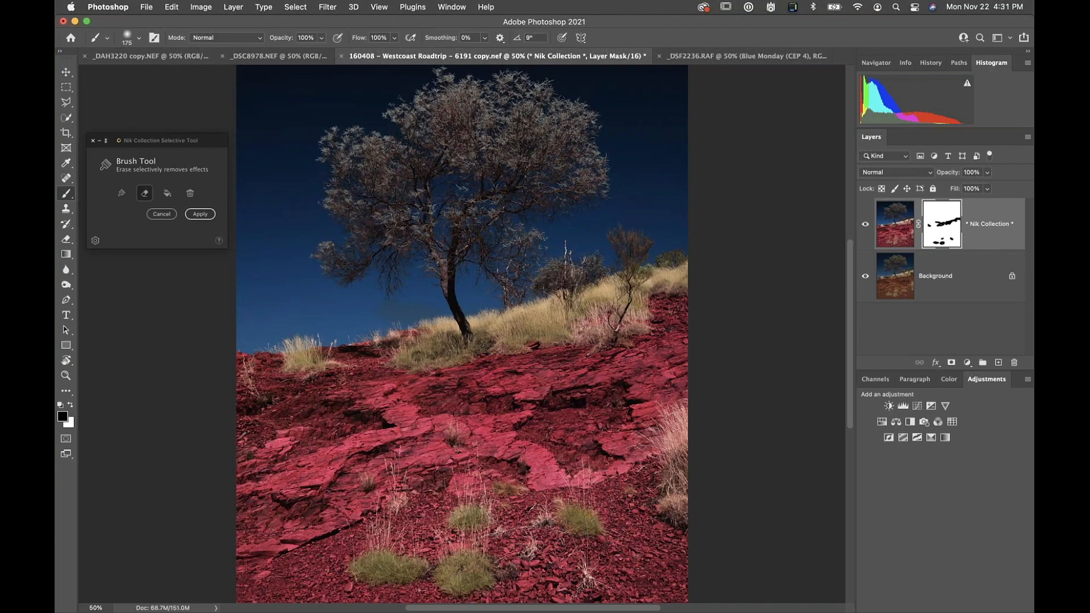
pyautogui.moveTo(679, 463); pyautogui.dragTo(680, 417)
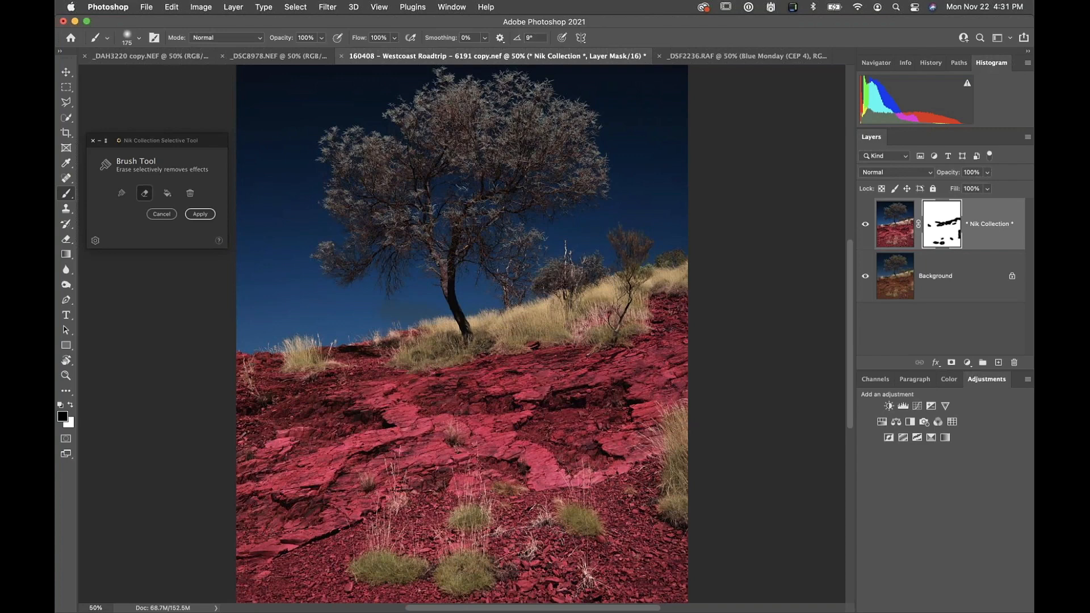
pyautogui.click(200, 214)
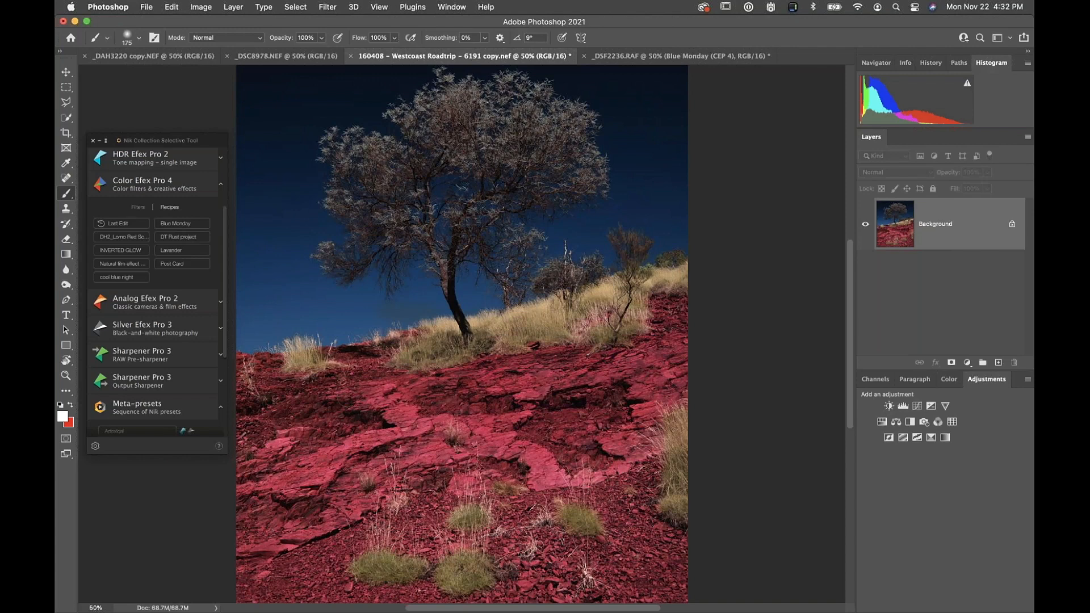
# Step: Undo the applied effect and the mask erasing on the red hillside photo, and delete the Nik Collection layer
pyautogui.press('super+z')
pyautogui.press('super+z')
pyautogui.press('super+z')
pyautogui.press('super+z')
pyautogui.press('super+z')
pyautogui.press('super+z')
pyautogui.press('super+z')
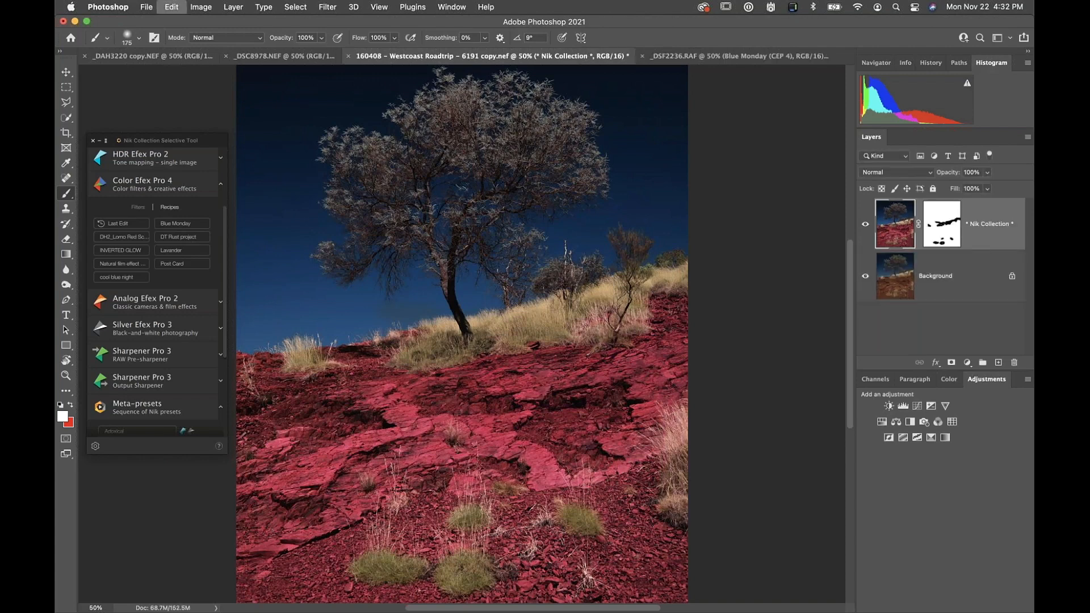
pyautogui.press('super+z')
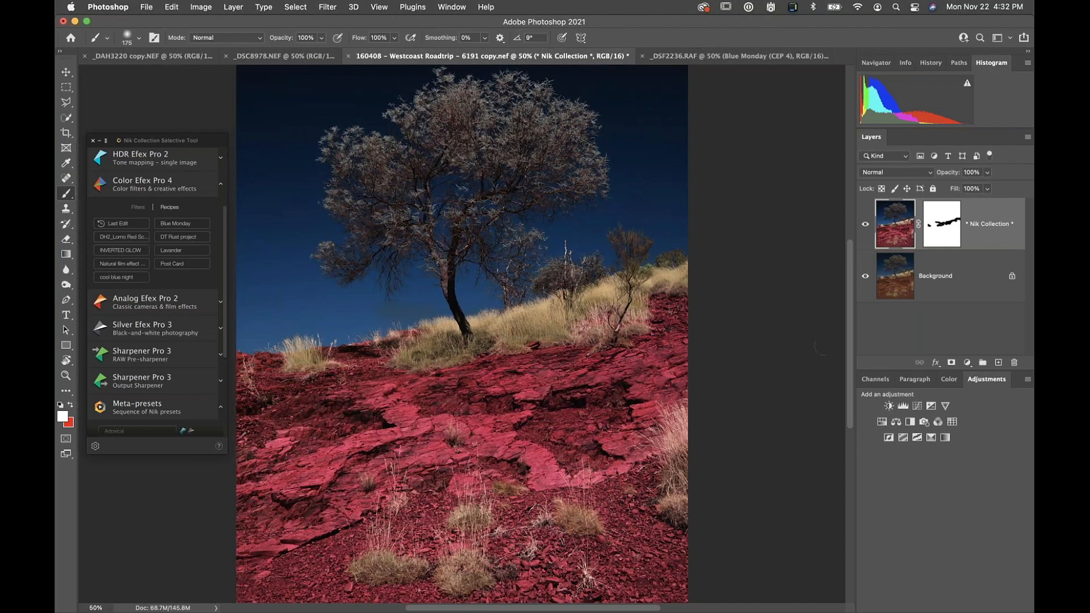
pyautogui.moveTo(990, 232); pyautogui.dragTo(1013, 363)
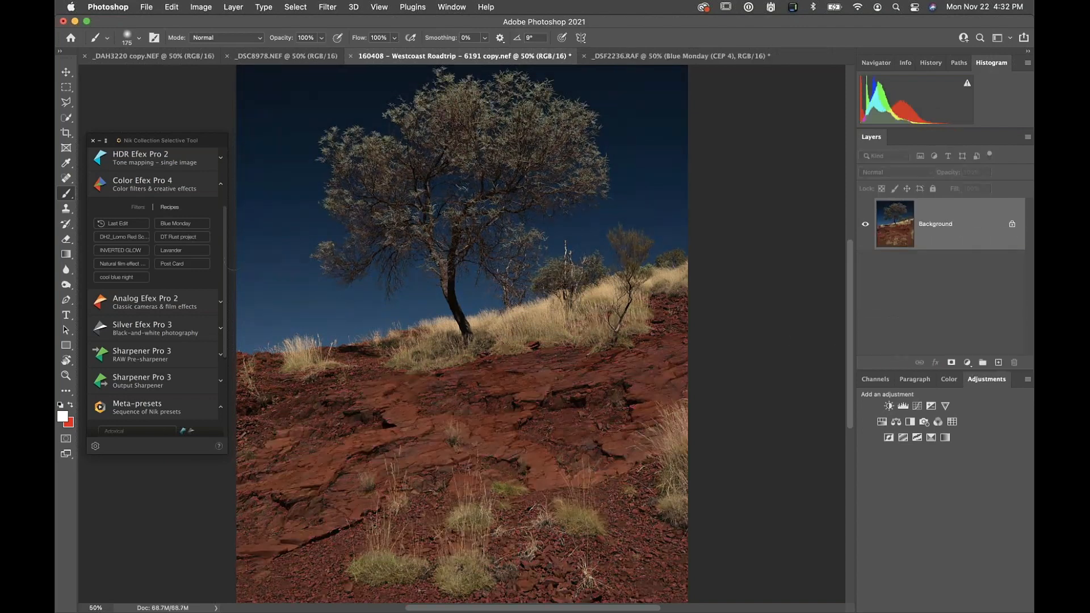
# Step: Set the Nik Collection preference for brush effects to Apply to separate layer
pyautogui.click(95, 446)
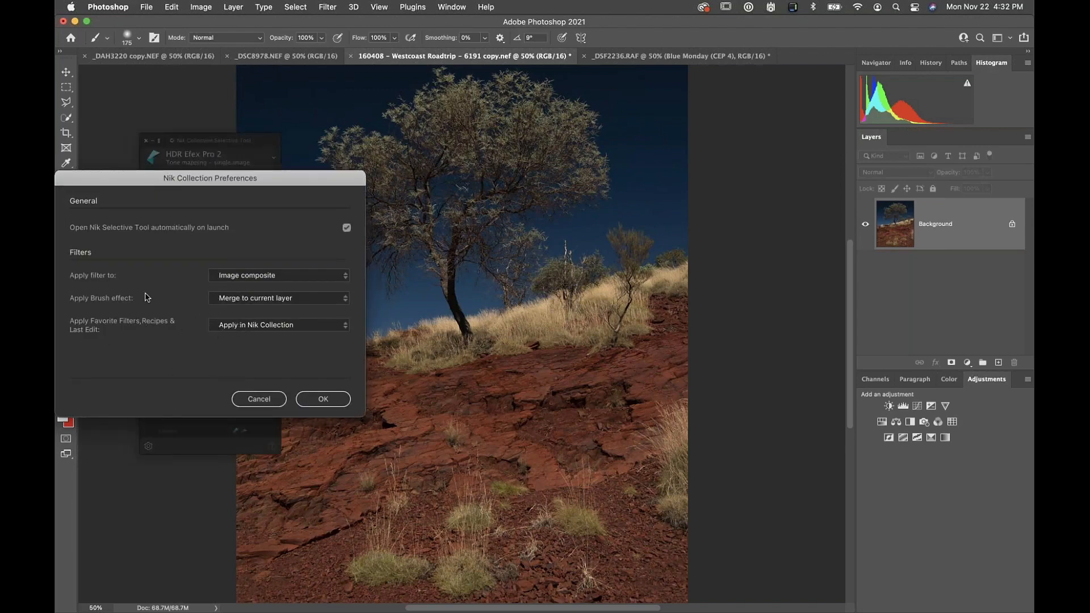
pyautogui.click(254, 299)
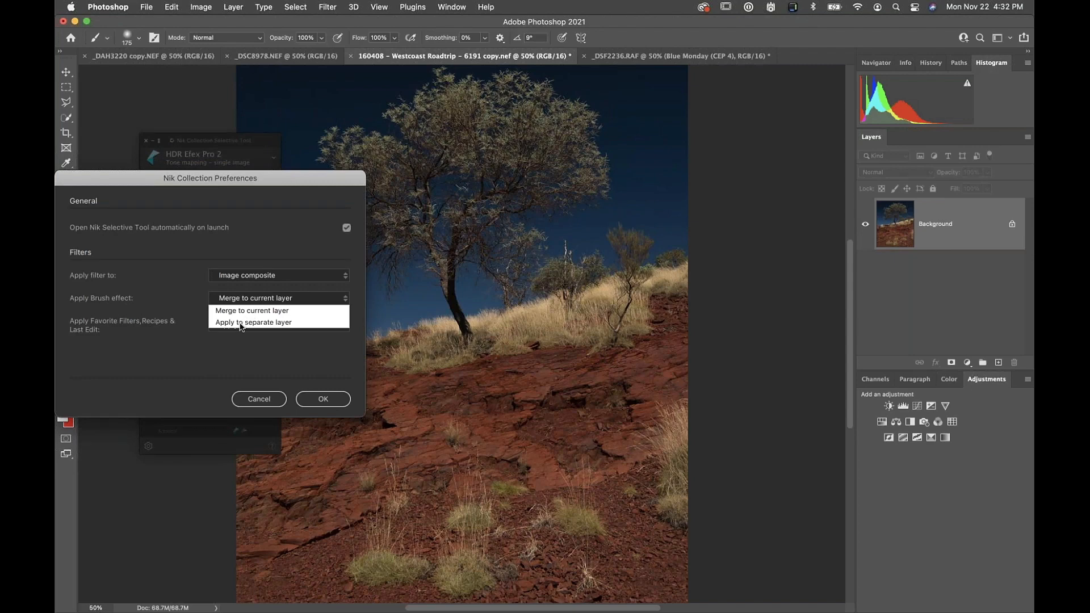
pyautogui.click(240, 322)
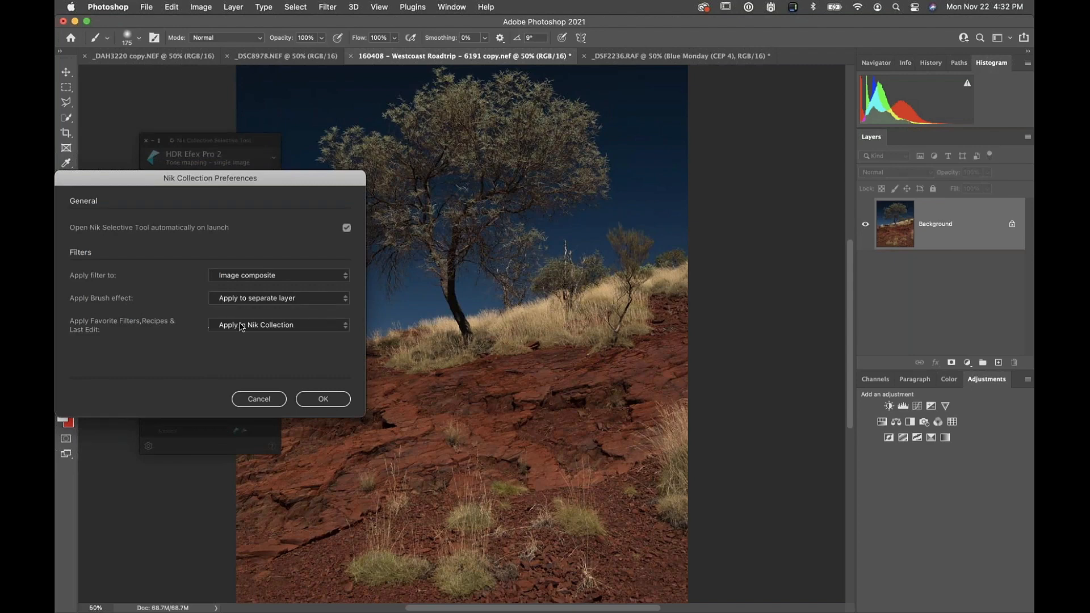
pyautogui.click(325, 402)
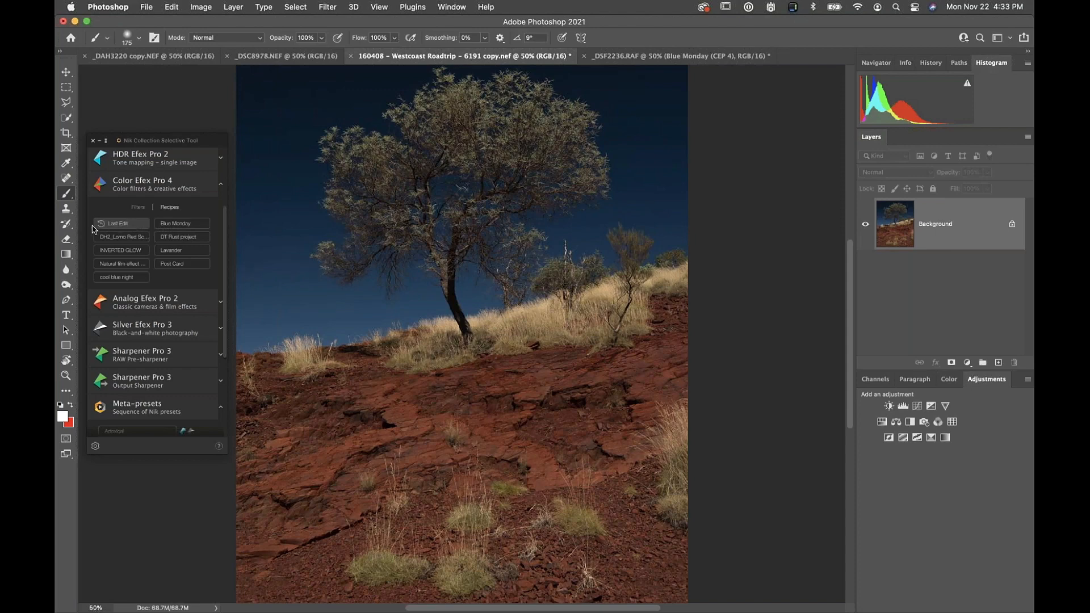
# Step: Reopen the last Color Efex Pro 4 edit, review its Contrast Only, Photo Stylizer and Infrared Film filters, and send it back as a brushable effect
pyautogui.click(121, 224)
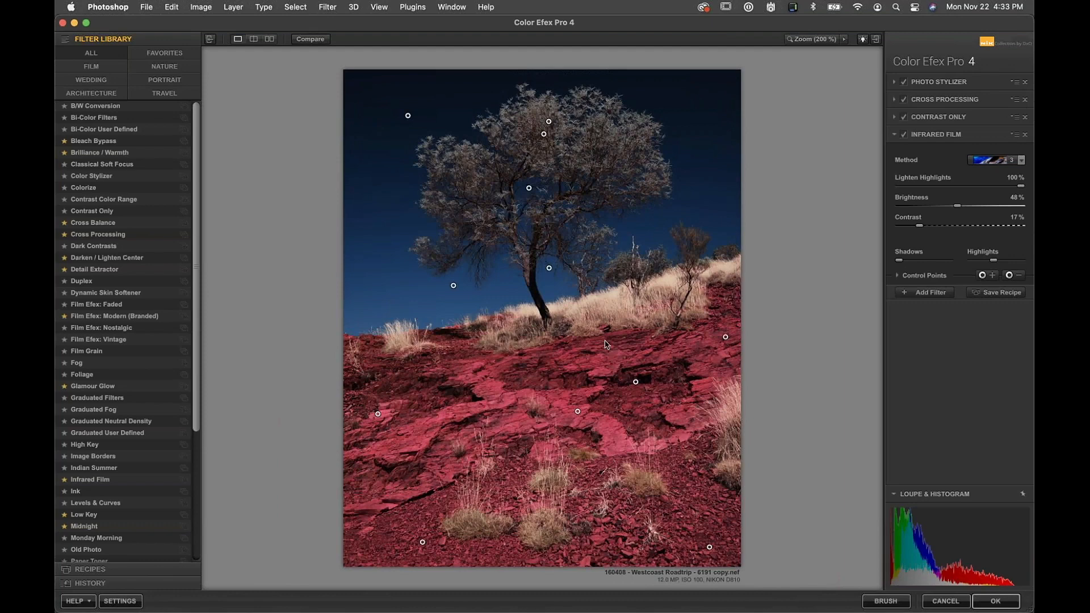
pyautogui.click(937, 117)
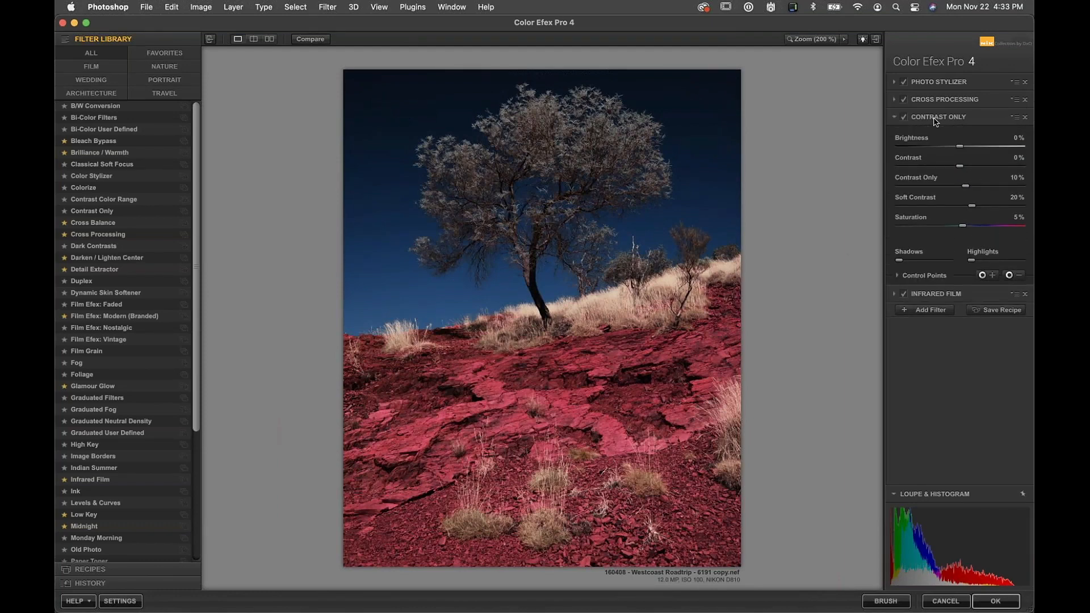
pyautogui.click(933, 84)
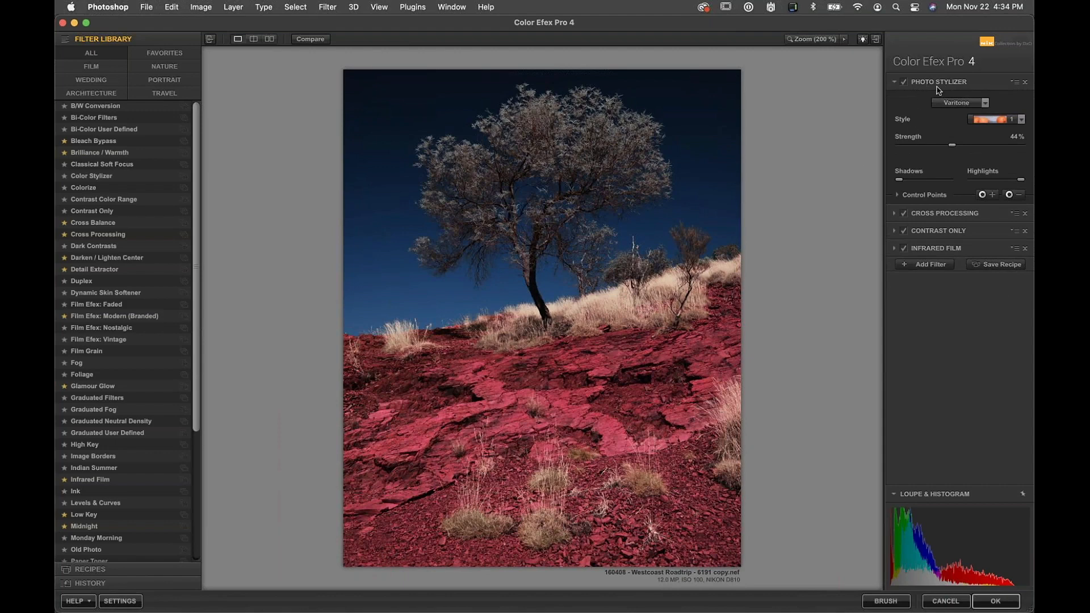
pyautogui.click(924, 248)
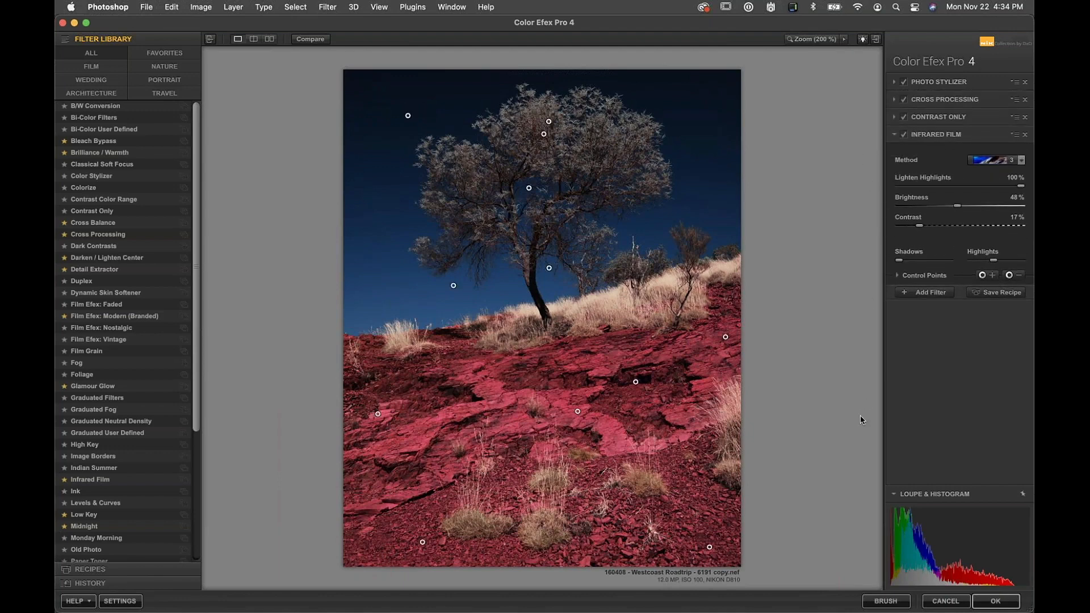
pyautogui.click(881, 604)
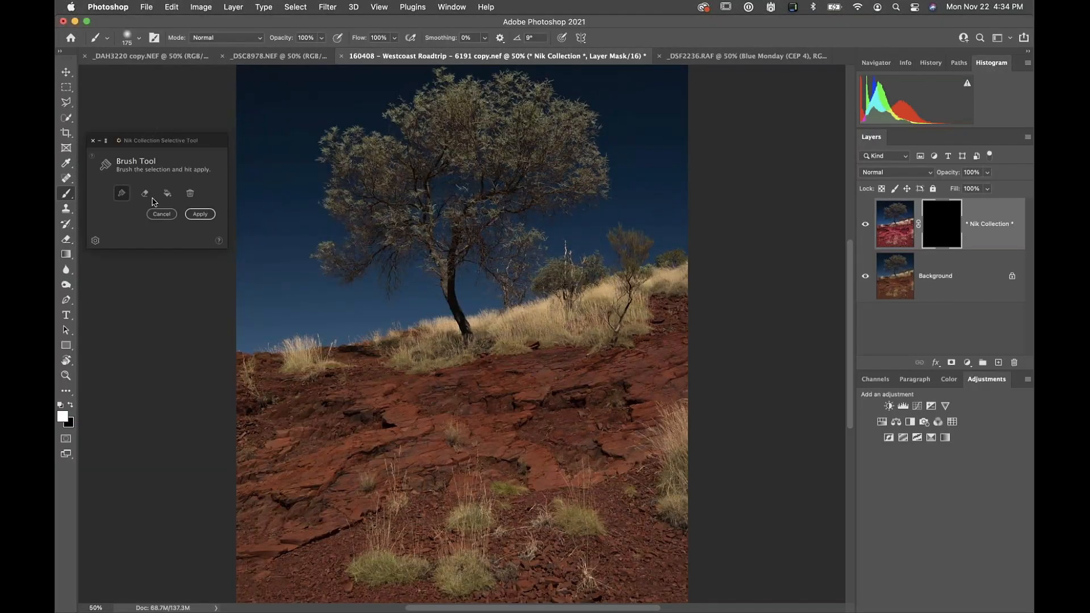
# Step: Paint the effect over the hillside with the brush enlarged to 1400, leaving out the upper tree and sky, and apply it
pyautogui.click(124, 196)
pyautogui.click(299, 489)
pyautogui.press(']')
pyautogui.press(']')
pyautogui.press(']')
pyautogui.press(']')
pyautogui.press(']')
pyautogui.press(']')
pyautogui.press(']')
pyautogui.press(']')
pyautogui.press(']')
pyautogui.press(']')
pyautogui.press(']')
pyautogui.press(']')
pyautogui.press(']')
pyautogui.press(']')
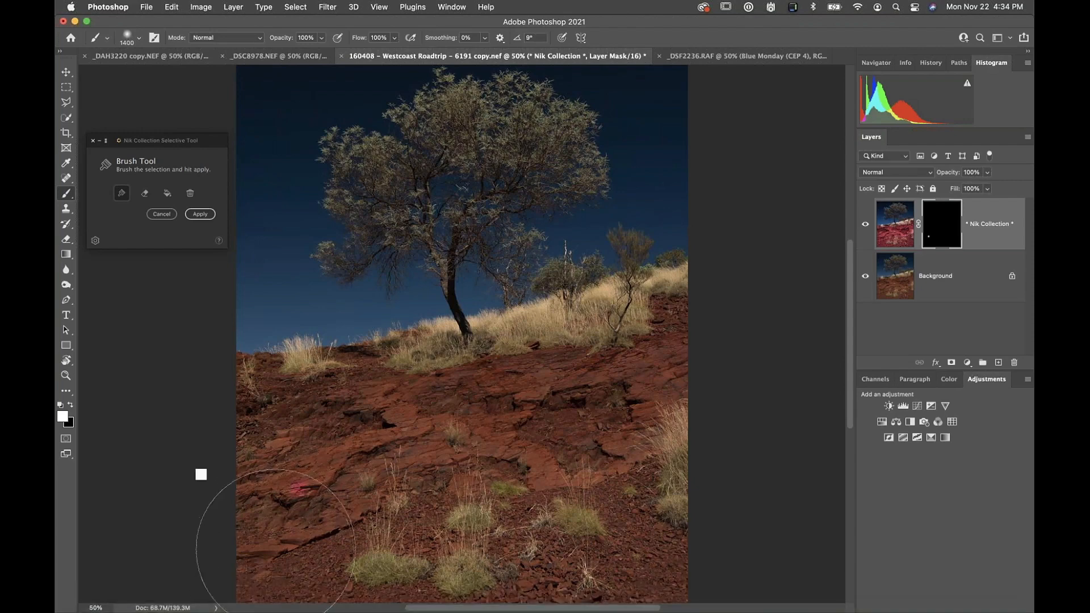
pyautogui.press('super+minus')
pyautogui.moveTo(279, 540)
pyautogui.mouseDown()
pyautogui.moveTo(703, 468)
pyautogui.moveTo(642, 394)
pyautogui.moveTo(633, 404)
pyautogui.moveTo(615, 348)
pyautogui.moveTo(535, 405)
pyautogui.moveTo(465, 410)
pyautogui.moveTo(550, 390)
pyautogui.moveTo(390, 416)
pyautogui.moveTo(396, 384)
pyautogui.moveTo(386, 388)
pyautogui.moveTo(316, 415)
pyautogui.moveTo(326, 453)
pyautogui.moveTo(311, 416)
pyautogui.mouseUp()
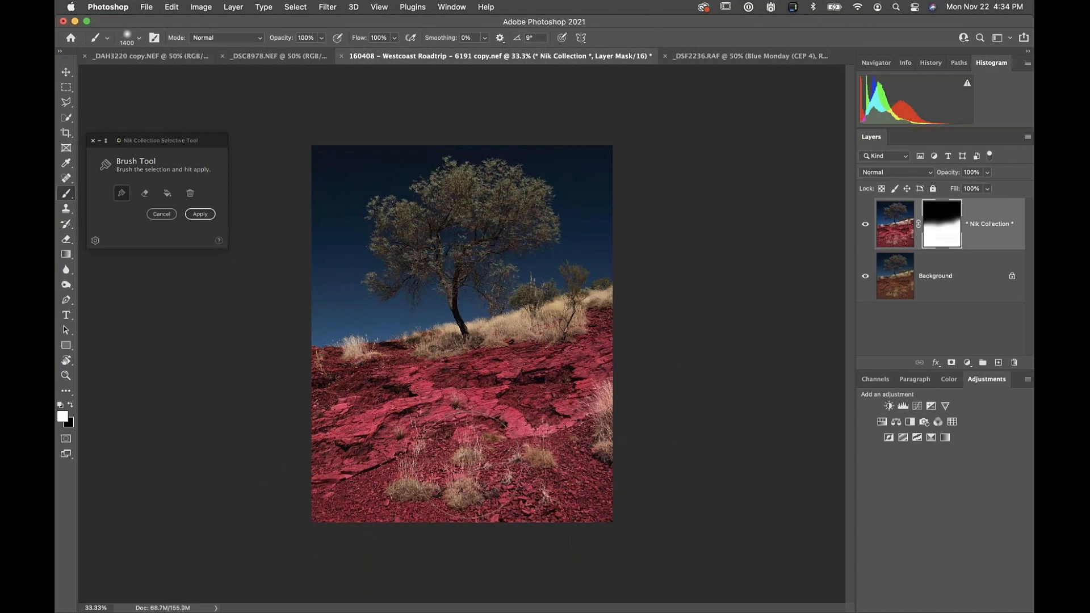
pyautogui.click(199, 216)
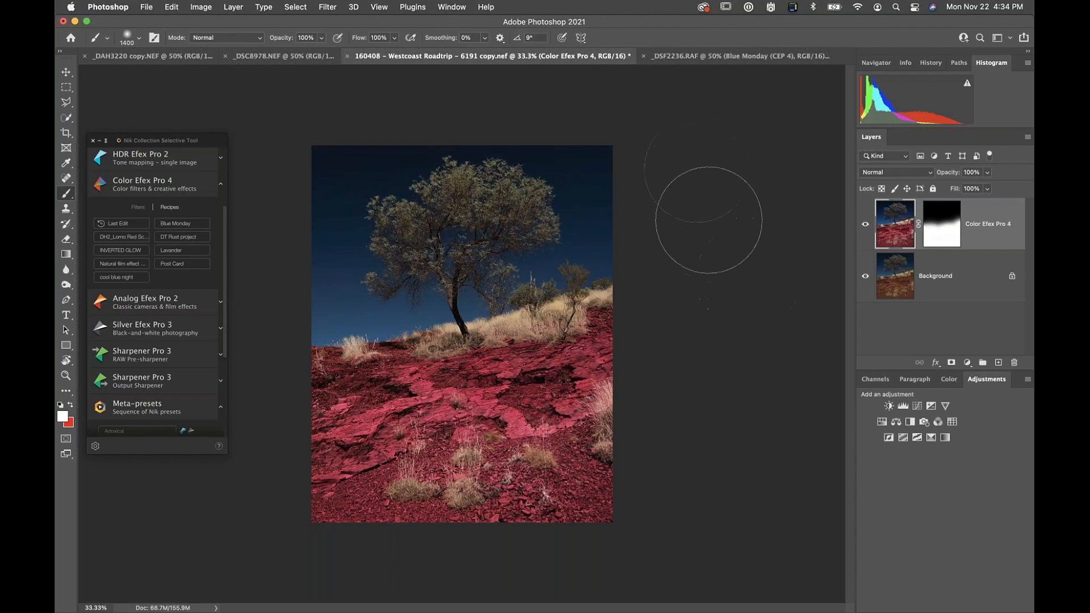
# Step: Switch to the _DSC8978.NEF gear photo and crop it to a 1:1 square, shifting the framing toward the gear teeth and spiral spring
pyautogui.click(258, 56)
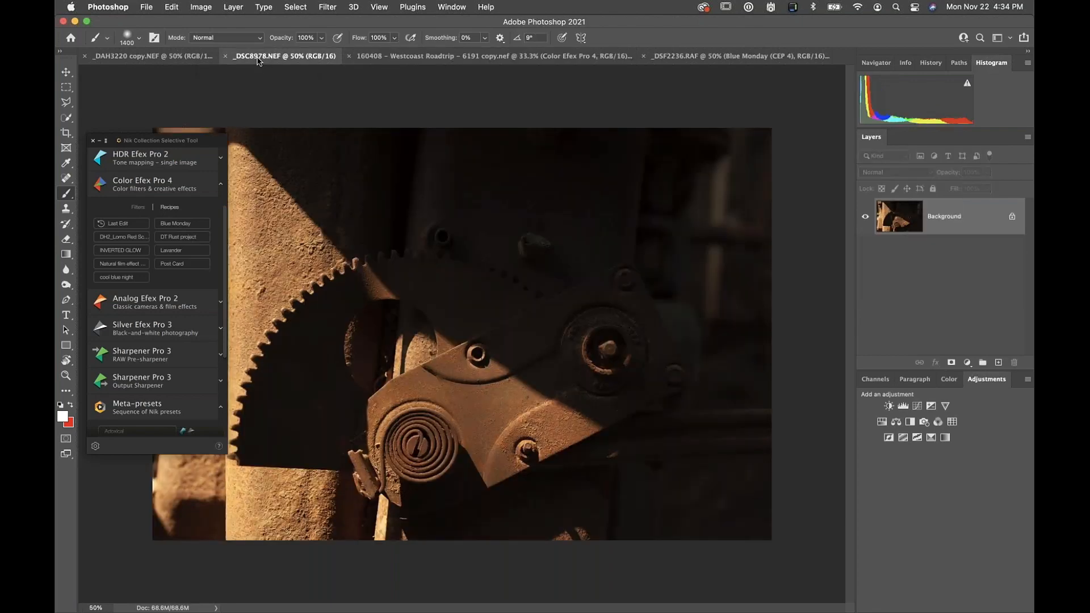
pyautogui.press('v')
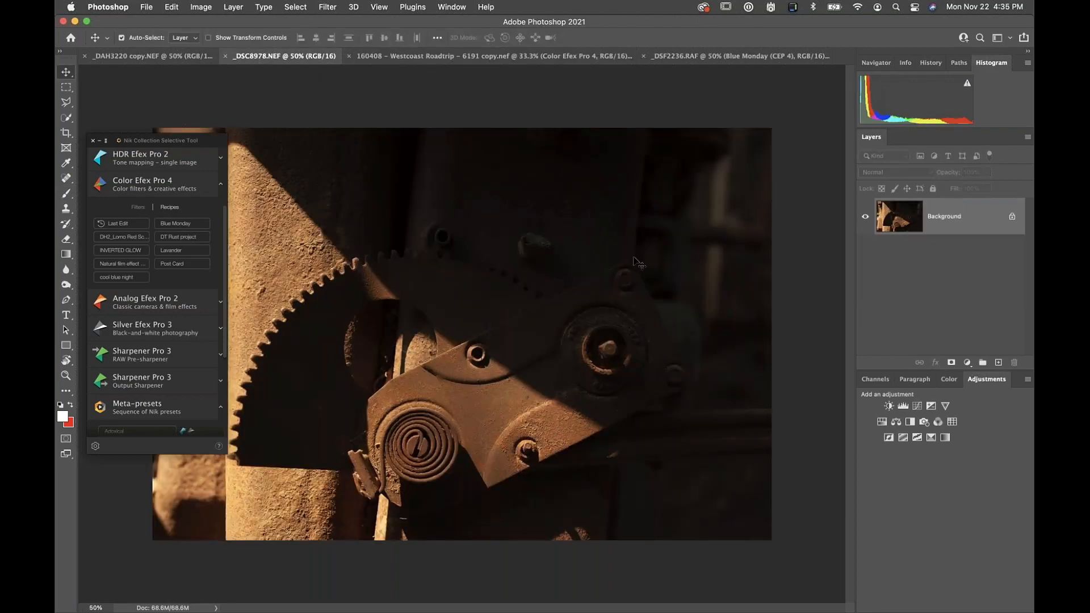
pyautogui.press('super+minus')
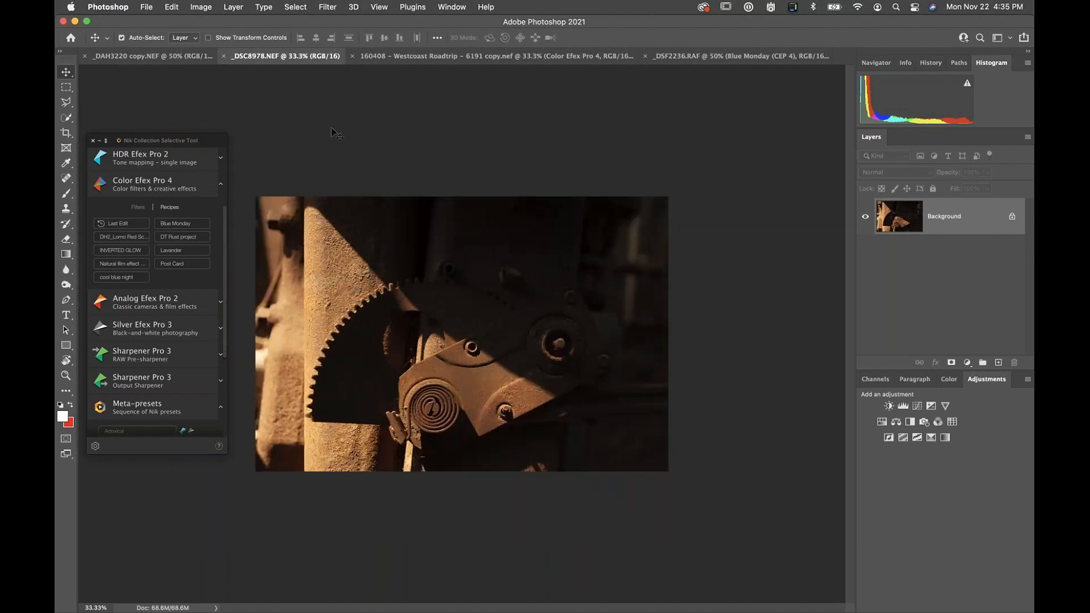
pyautogui.press('c')
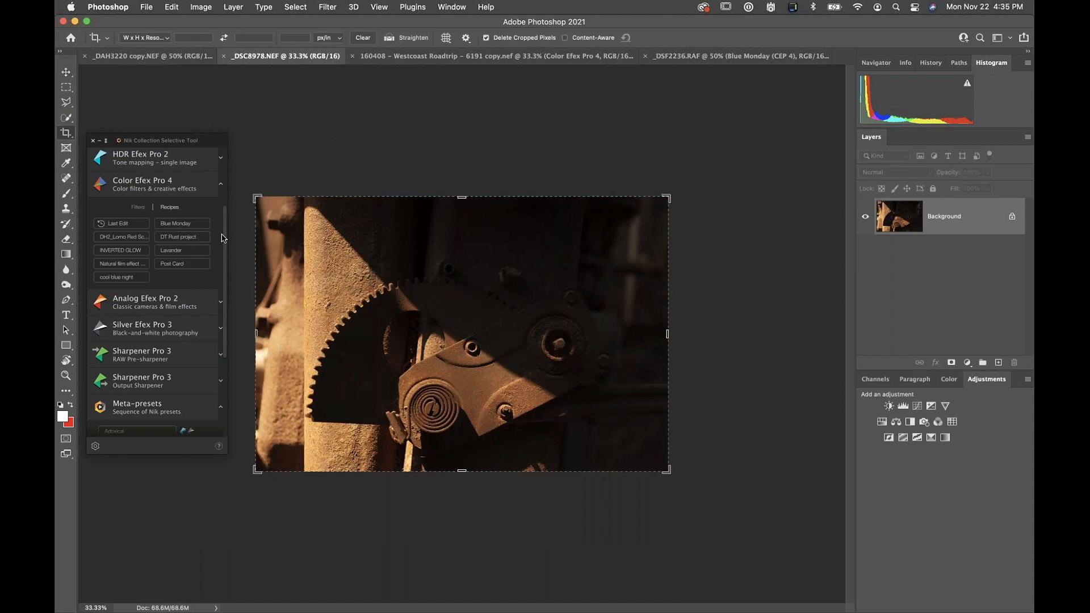
pyautogui.click(165, 37)
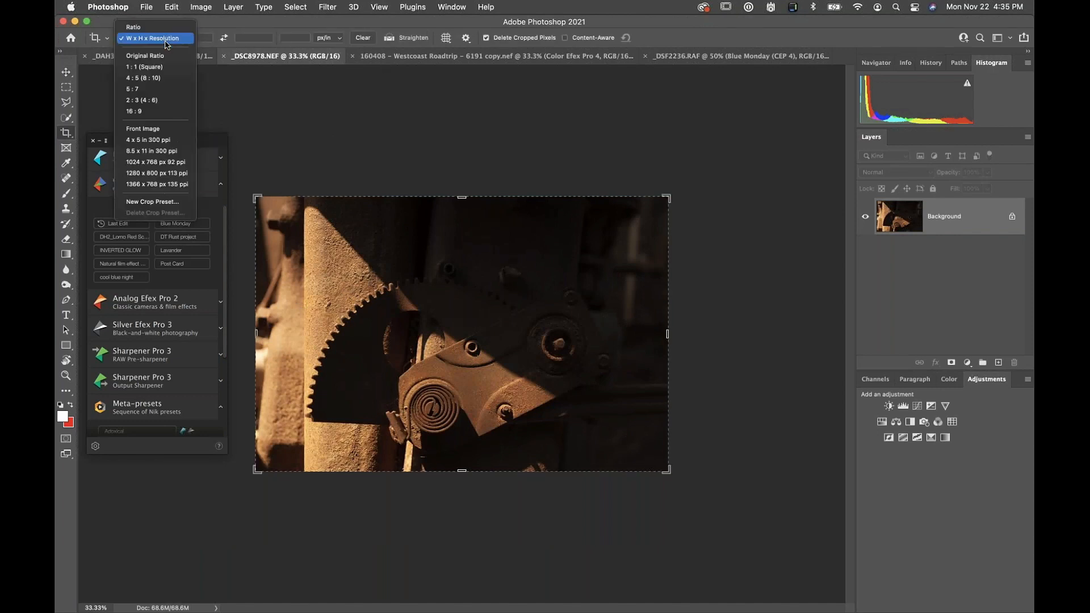
pyautogui.click(154, 67)
pyautogui.moveTo(449, 347); pyautogui.dragTo(483, 358)
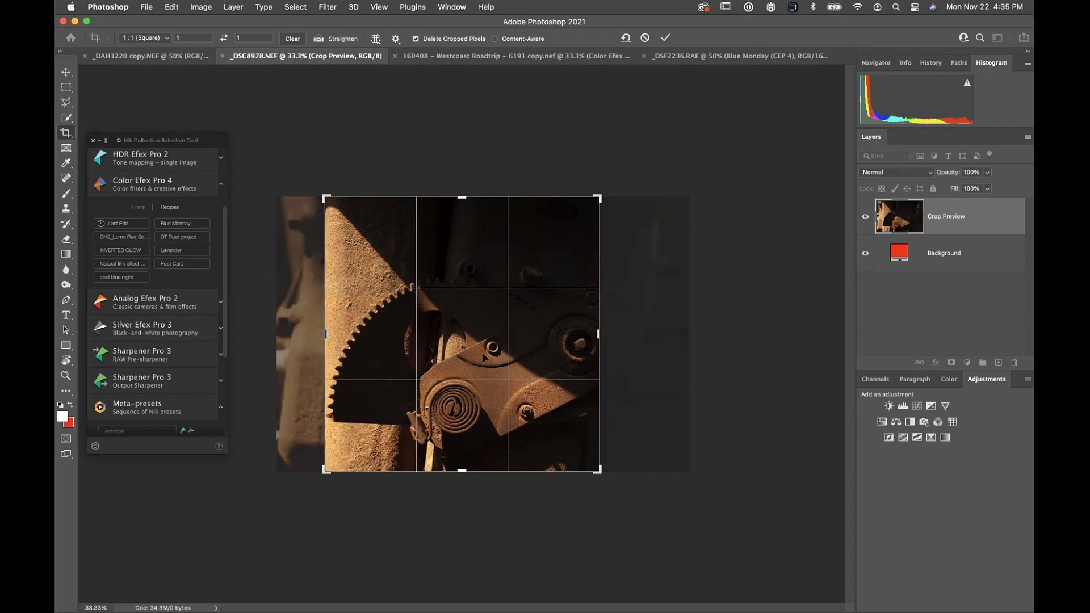
pyautogui.press('Return')
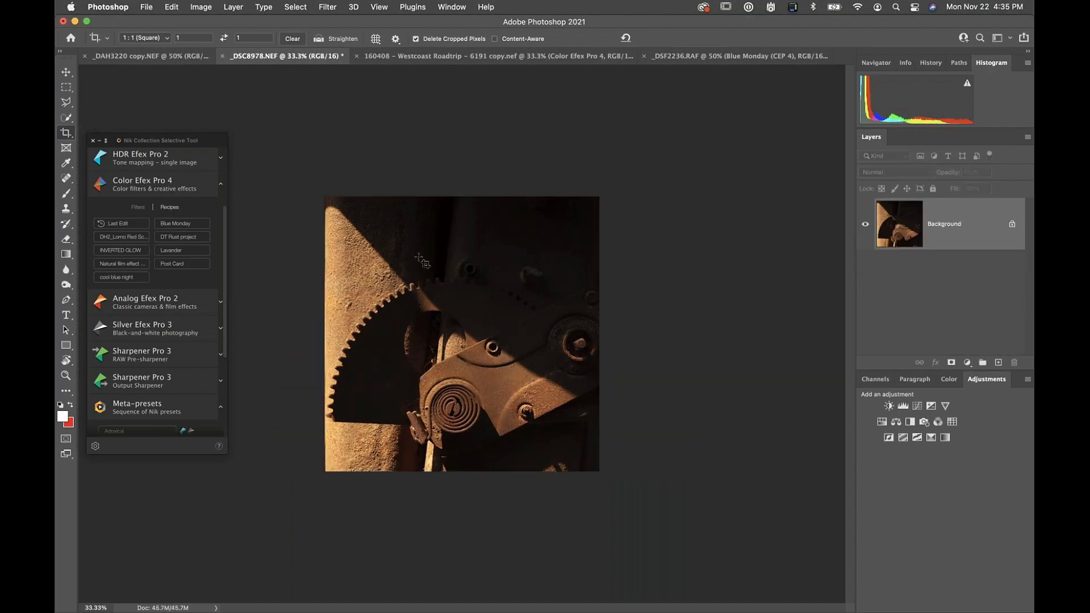
pyautogui.press('v')
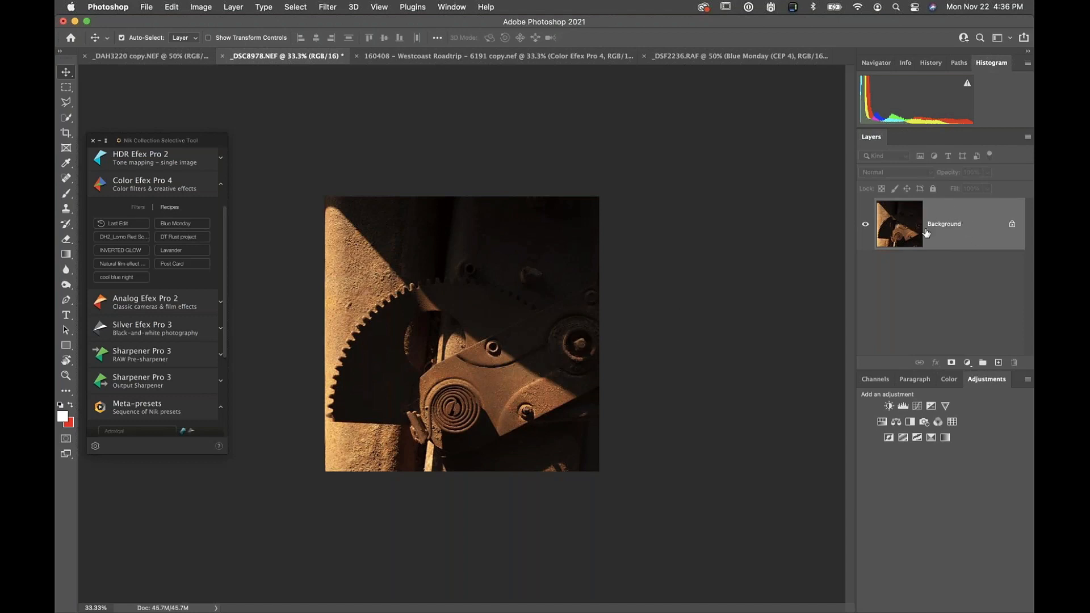
# Step: Convert the gear photo's Background layer to a Smart Object
pyautogui.rightClick(899, 233)
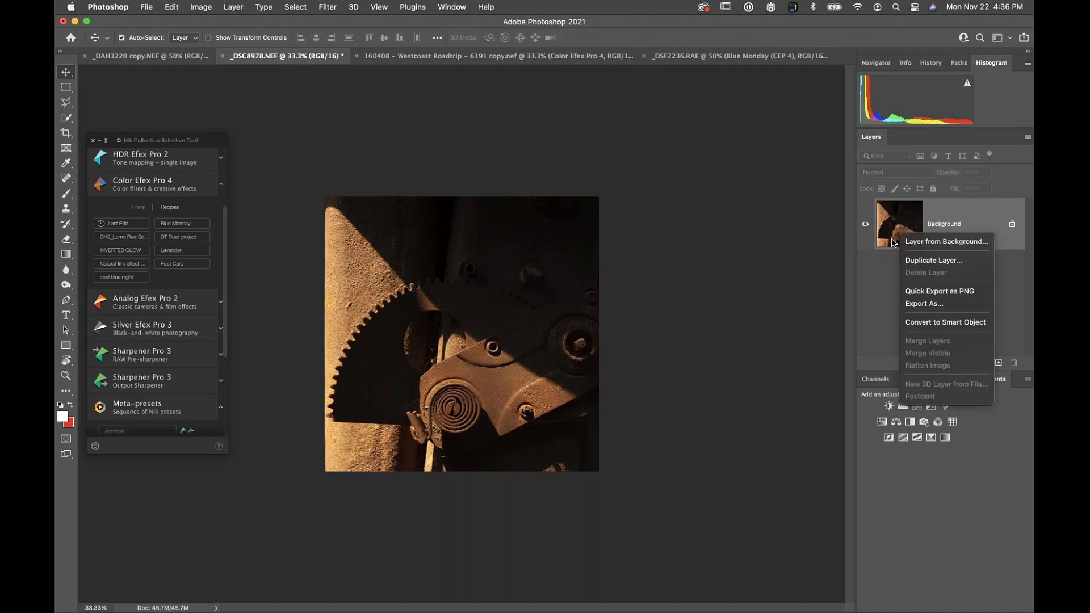
pyautogui.click(623, 247)
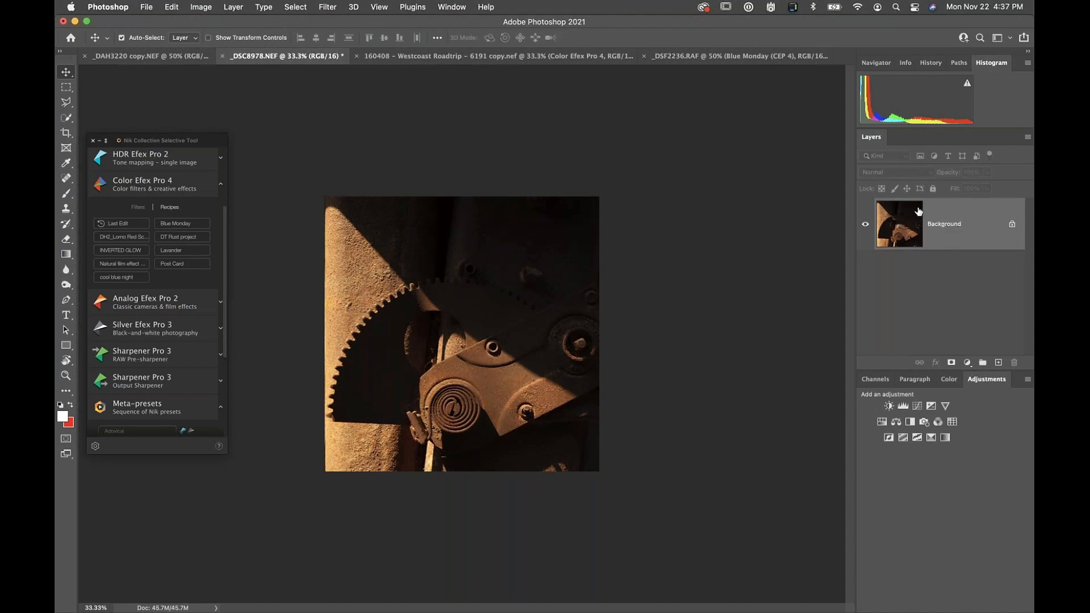
pyautogui.rightClick(976, 217)
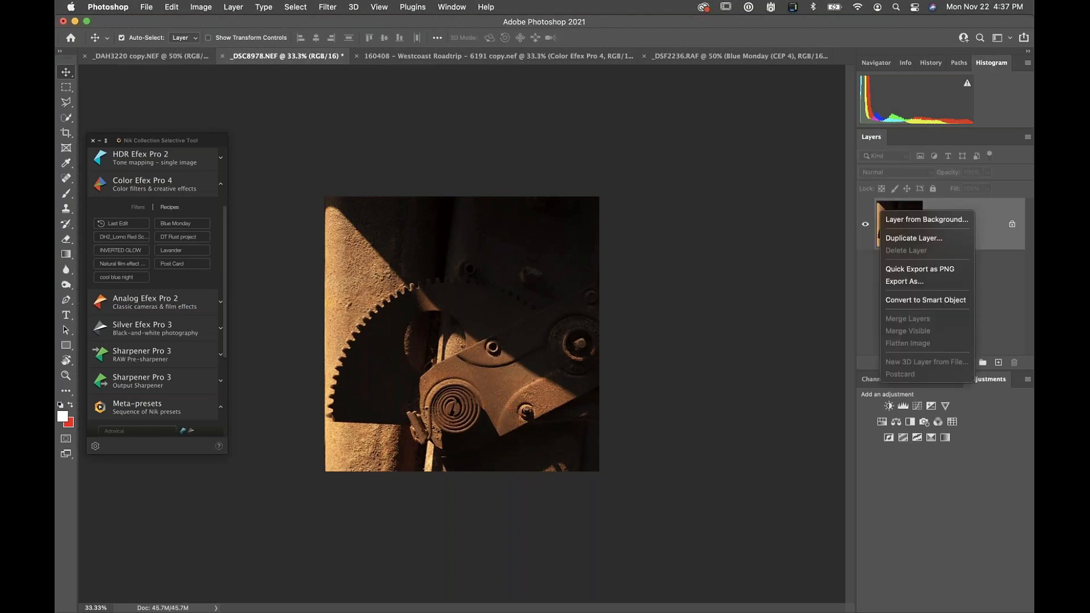
pyautogui.click(941, 303)
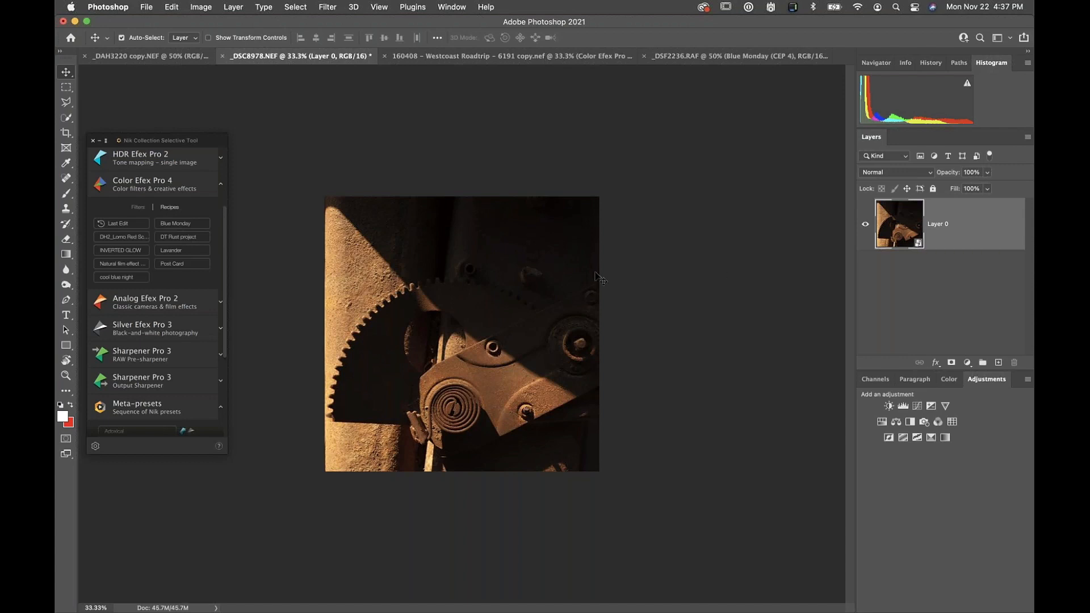
# Step: Open the Smart Object in Analog Efex Pro 2 and accept the Smart Filter notice
pyautogui.click(160, 305)
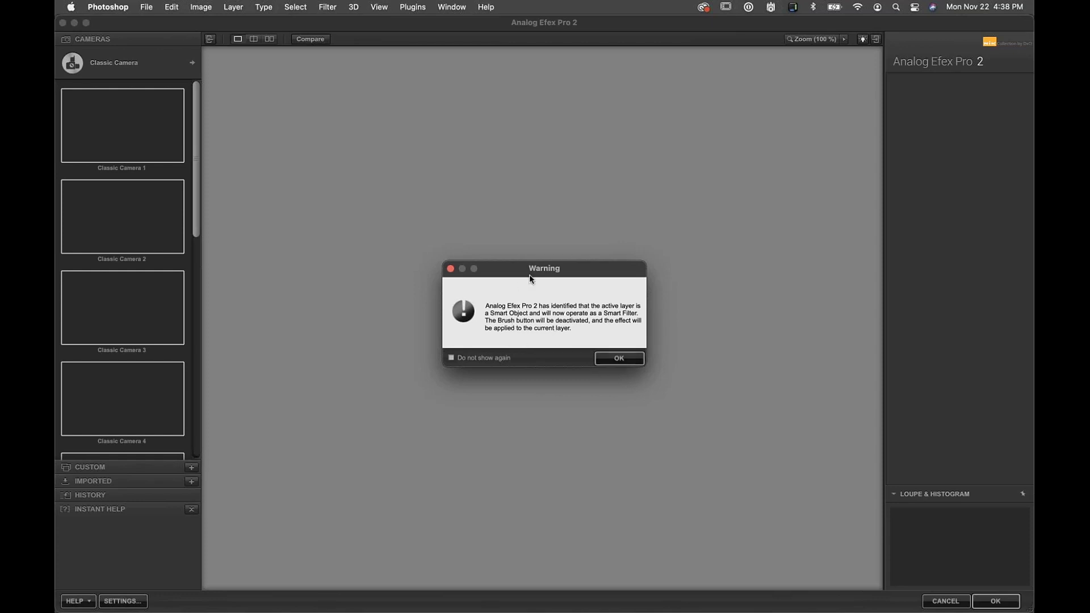
pyautogui.moveTo(529, 276); pyautogui.dragTo(484, 191)
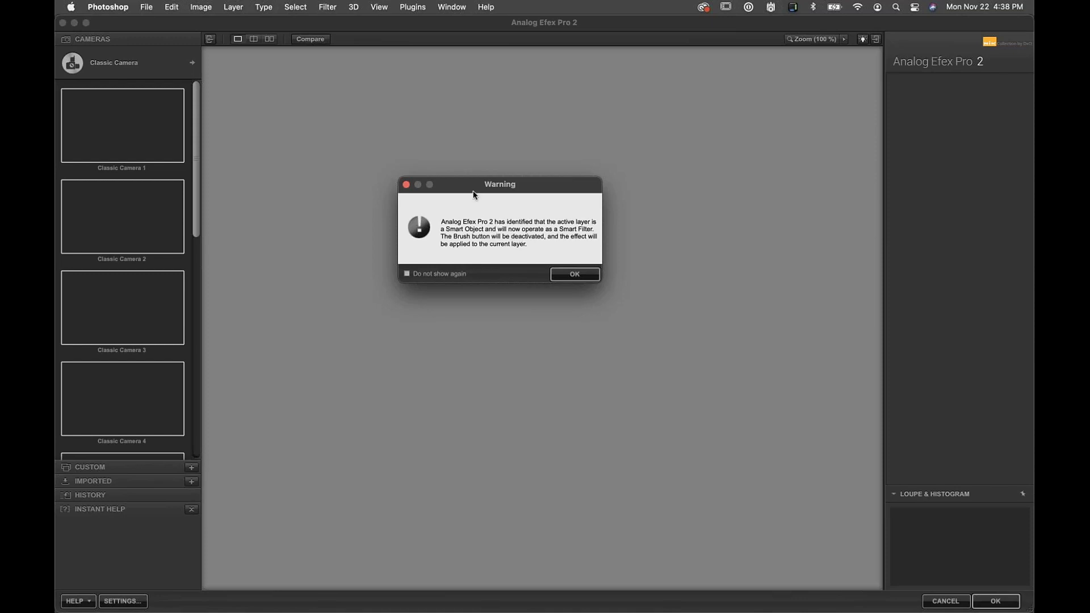
pyautogui.moveTo(468, 190); pyautogui.dragTo(479, 182)
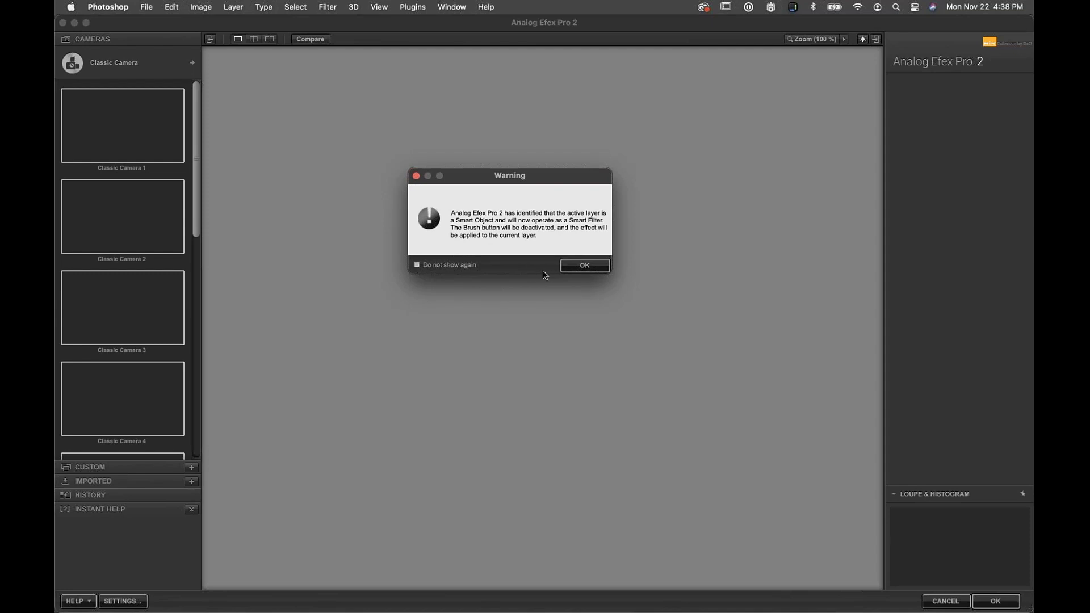
pyautogui.click(584, 267)
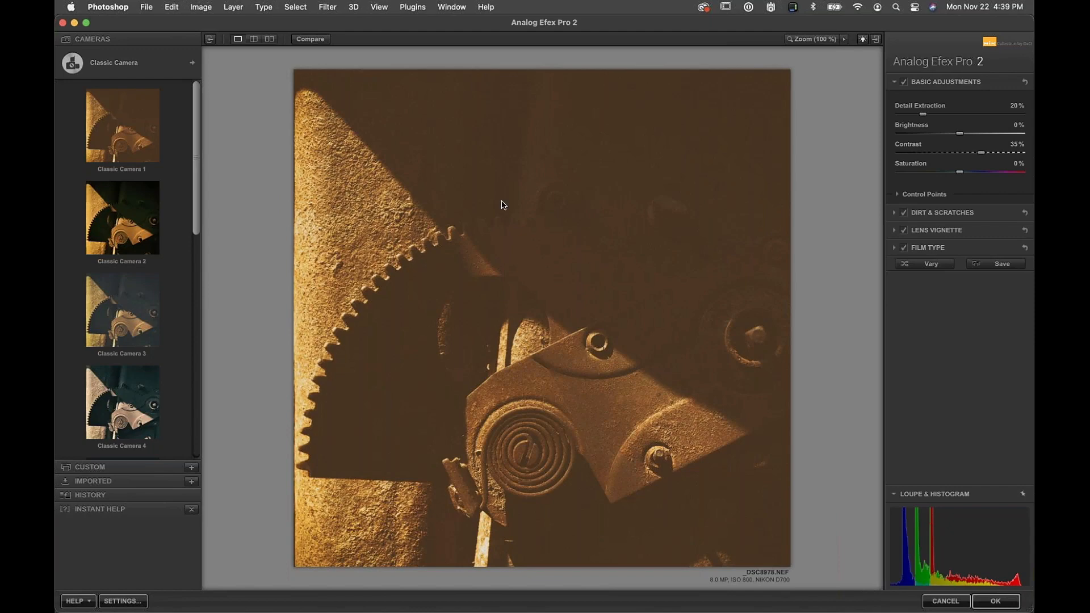
# Step: Browse the Classic Camera presets and switch the camera collection to En Vogue
pyautogui.scroll(-1, 195, 178)
pyautogui.scroll(-10, 195, 178)
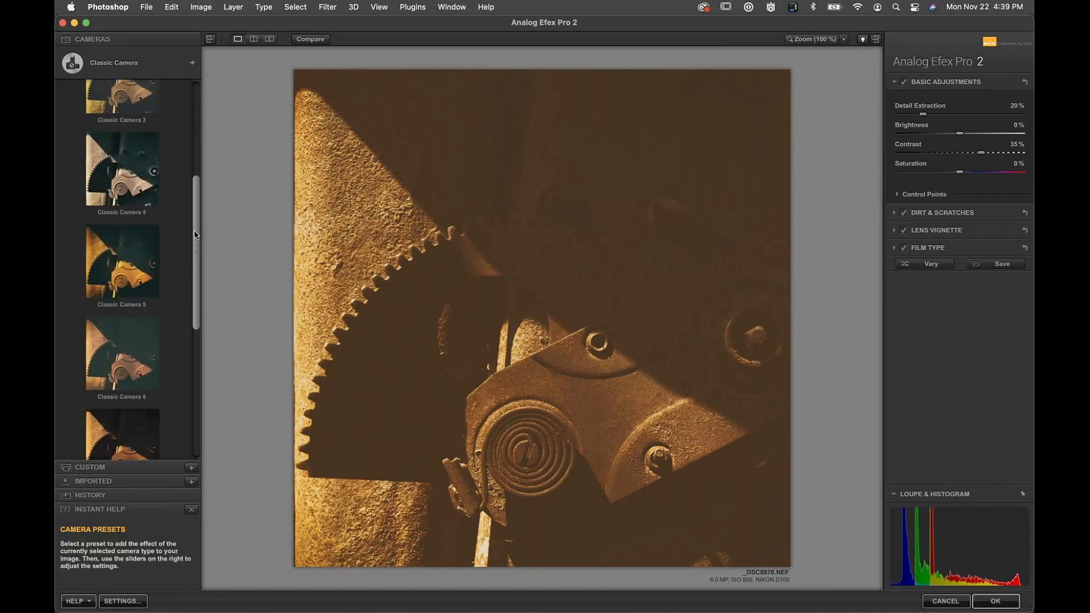
pyautogui.scroll(5, 199, 187)
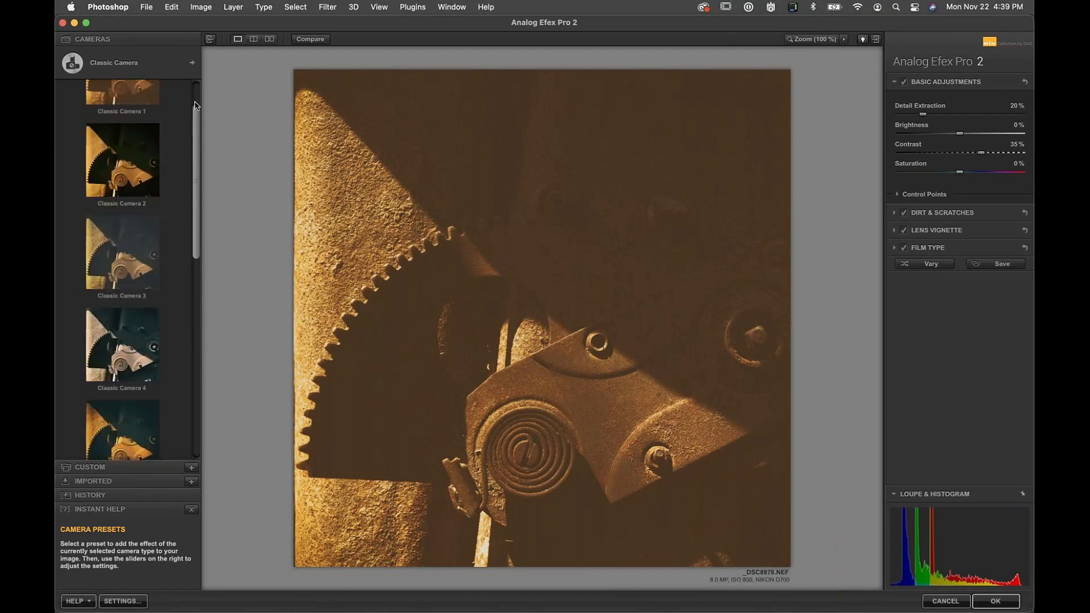
pyautogui.click(193, 64)
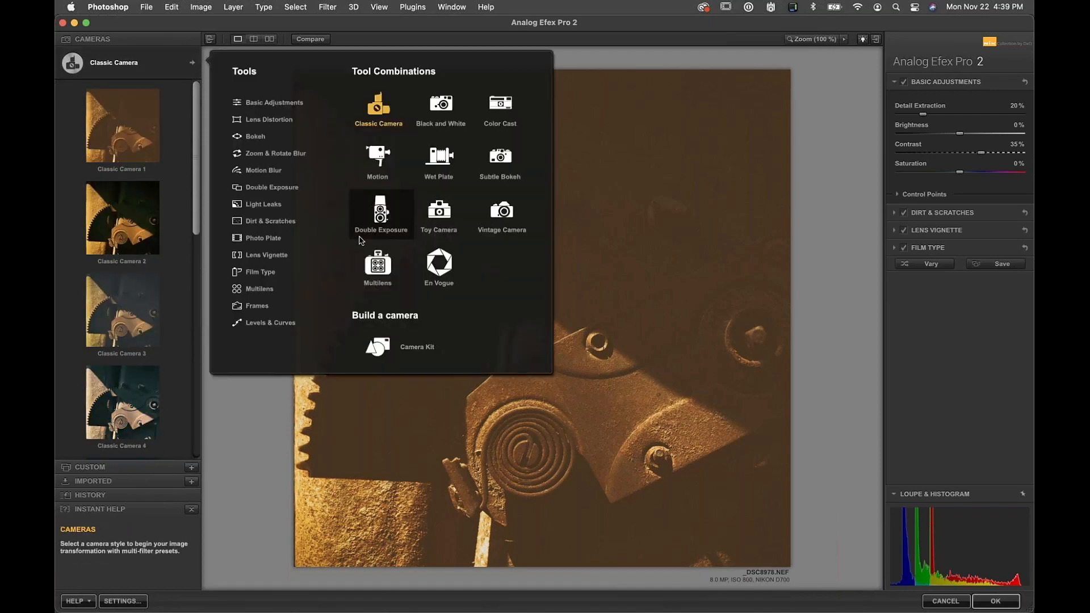
pyautogui.click(439, 263)
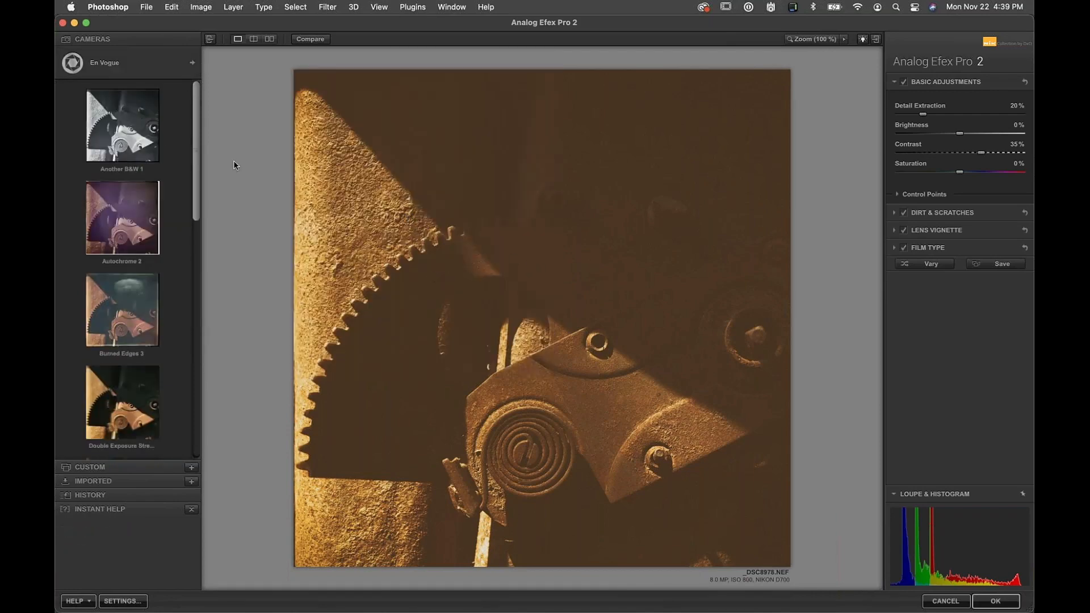
# Step: Try the Burned Edges 3 preset from the En Vogue collection on the gear photo
pyautogui.scroll(-1, 197, 165)
pyautogui.scroll(-2, 197, 165)
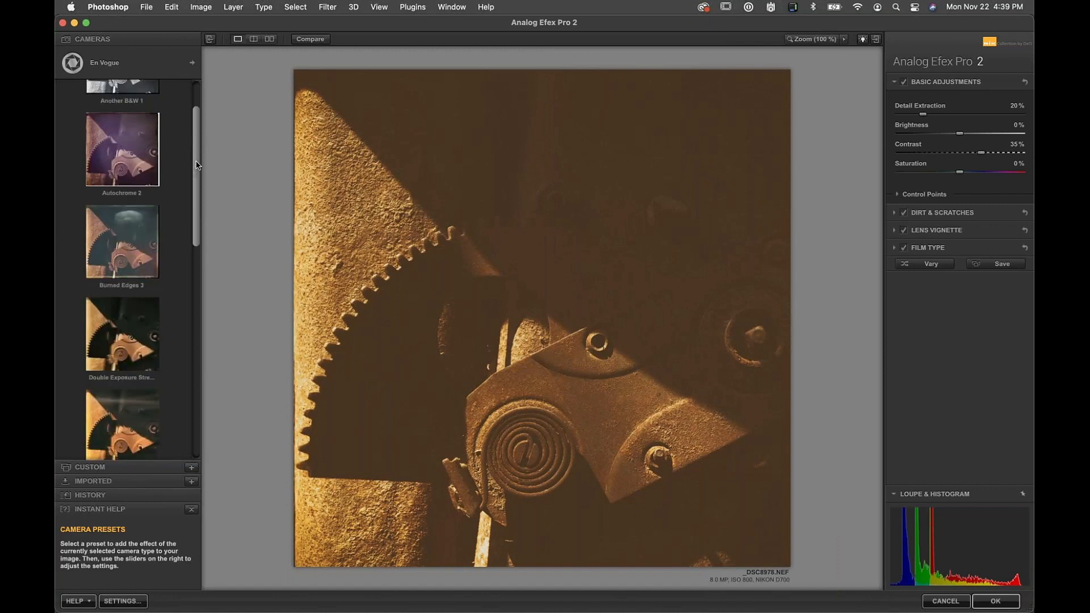
pyautogui.click(138, 231)
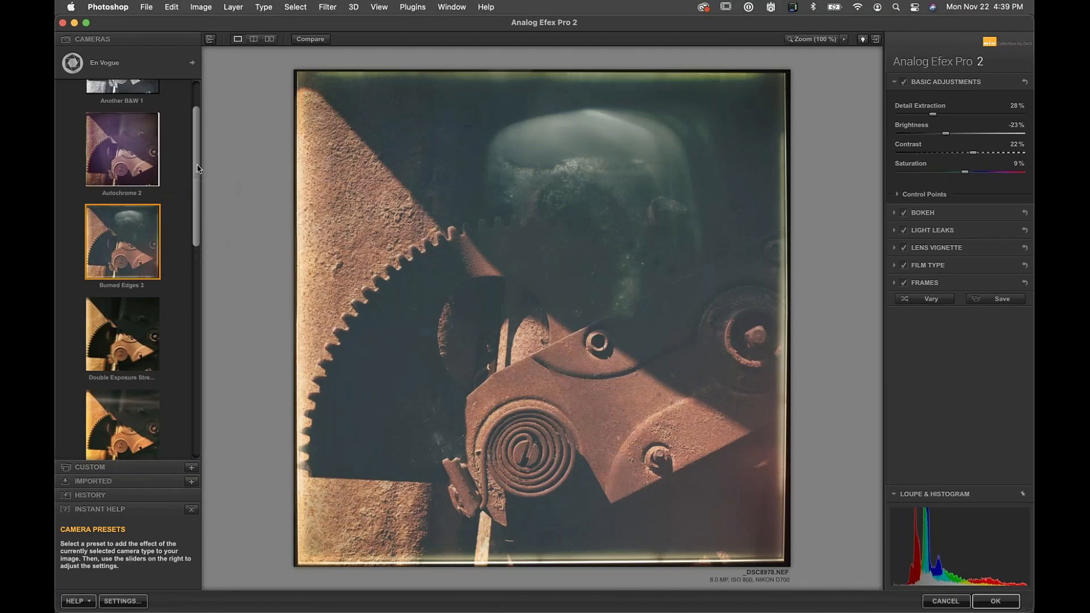
# Step: Apply the Weathered Dry Plate 10 preset to the gear photo and compare the effect with the original image
pyautogui.scroll(2, 201, 151)
pyautogui.scroll(-10, 195, 227)
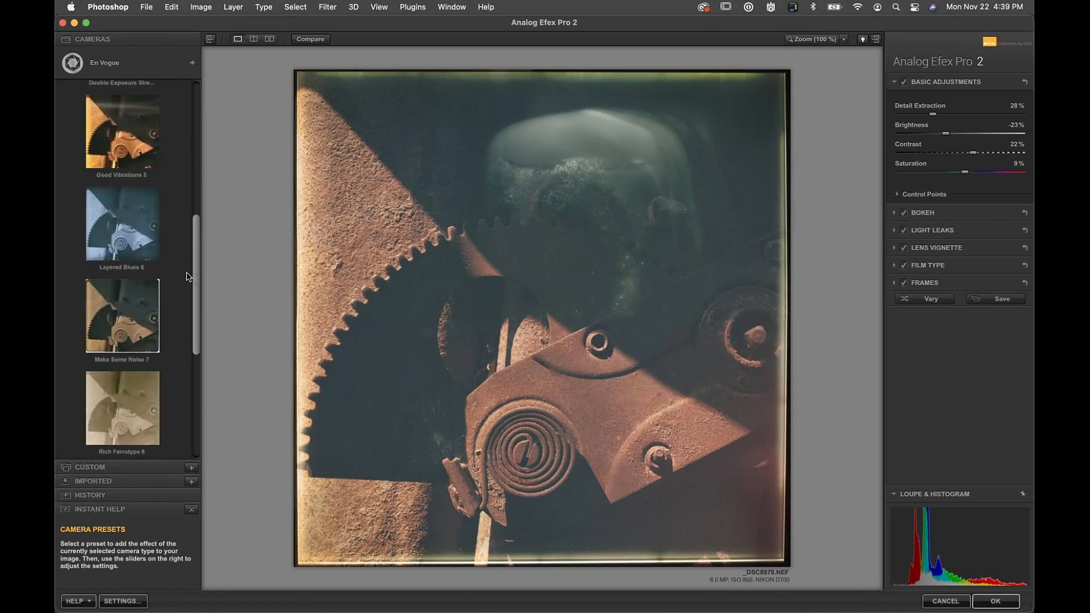
pyautogui.scroll(-6, 186, 297)
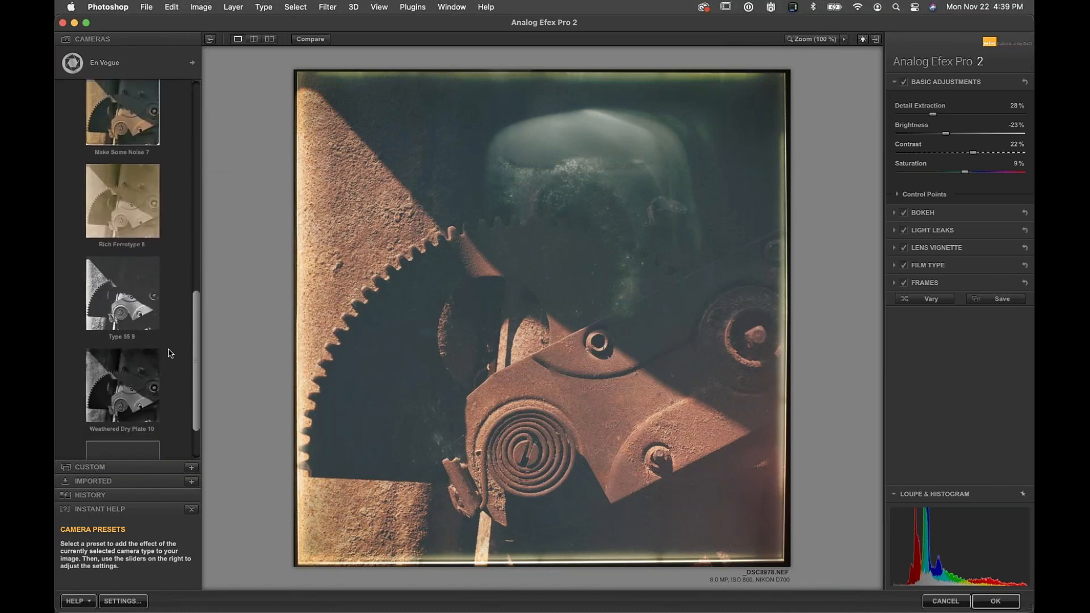
pyautogui.click(140, 388)
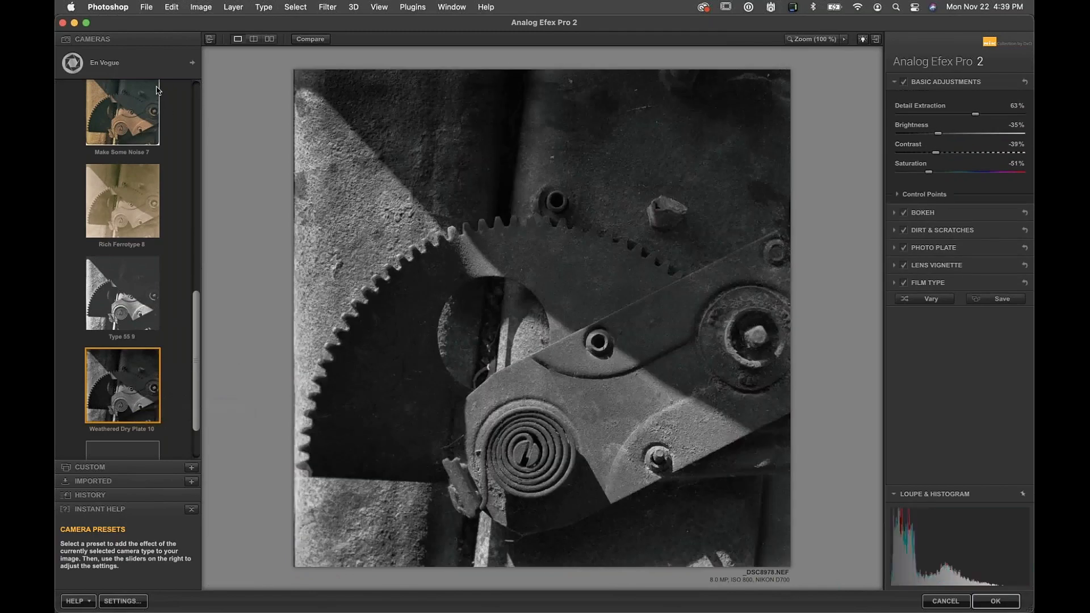
pyautogui.click(316, 41)
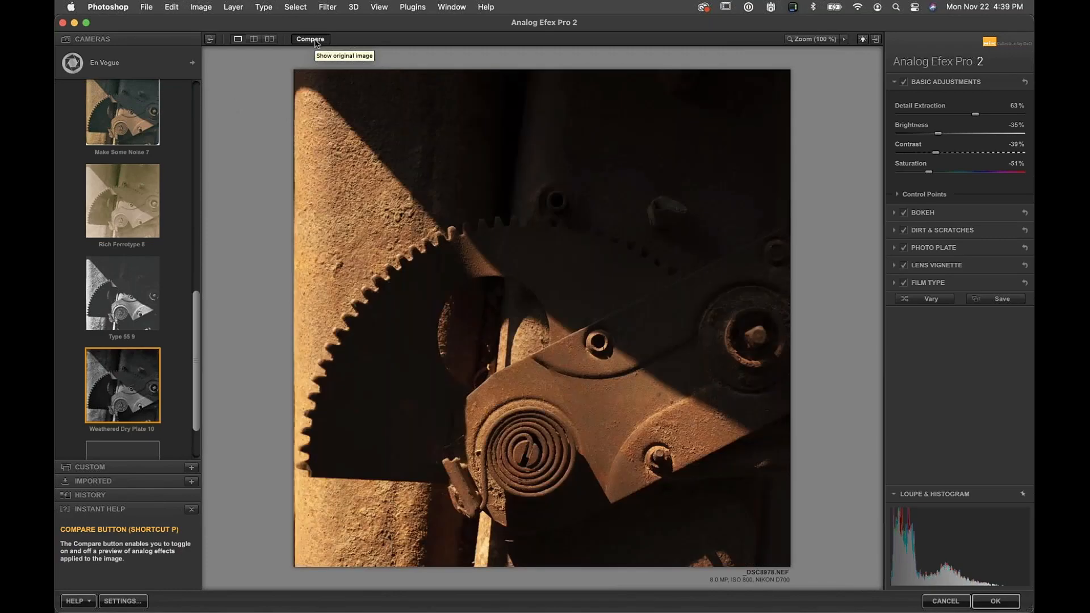
pyautogui.click(316, 42)
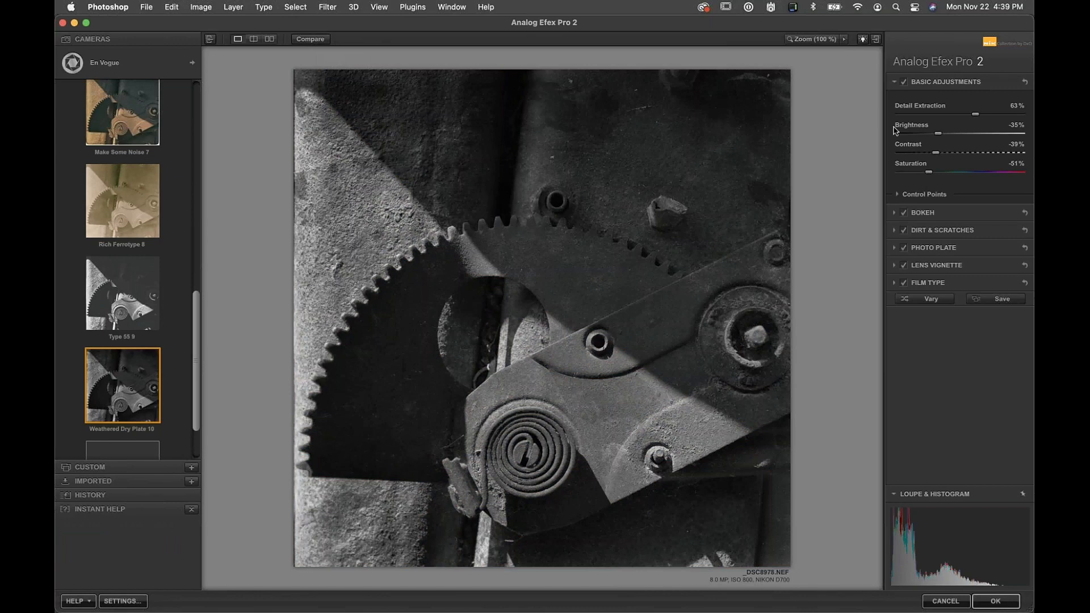
# Step: Add a Basic Adjustments control point in the shadow area above the gear, sized 100% with Brightness -9%, and apply the filter
pyautogui.click(908, 196)
pyautogui.click(930, 220)
pyautogui.click(636, 194)
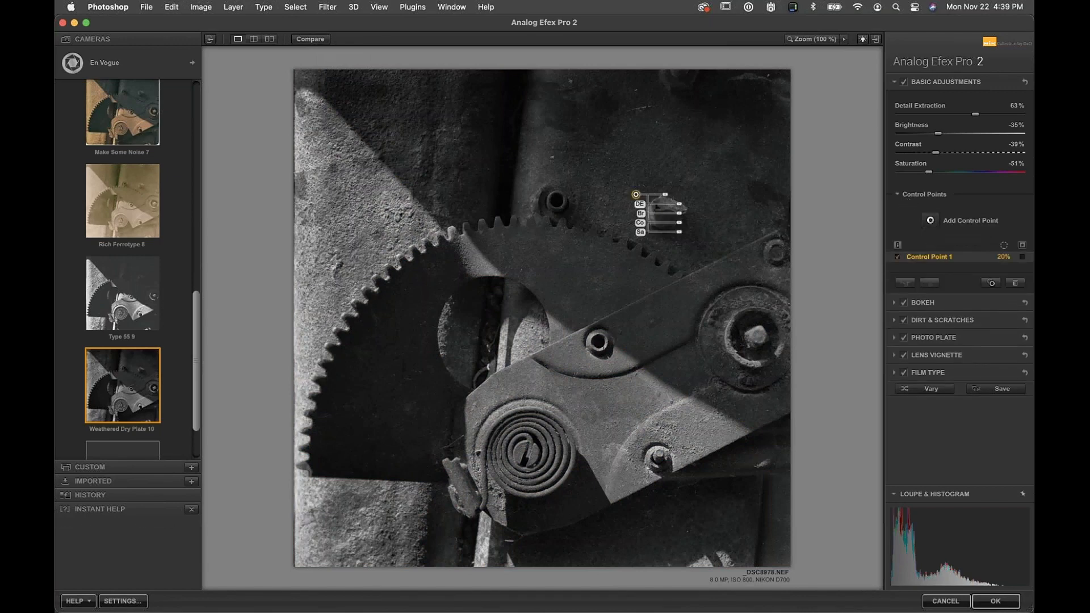
pyautogui.moveTo(668, 197); pyautogui.dragTo(681, 216)
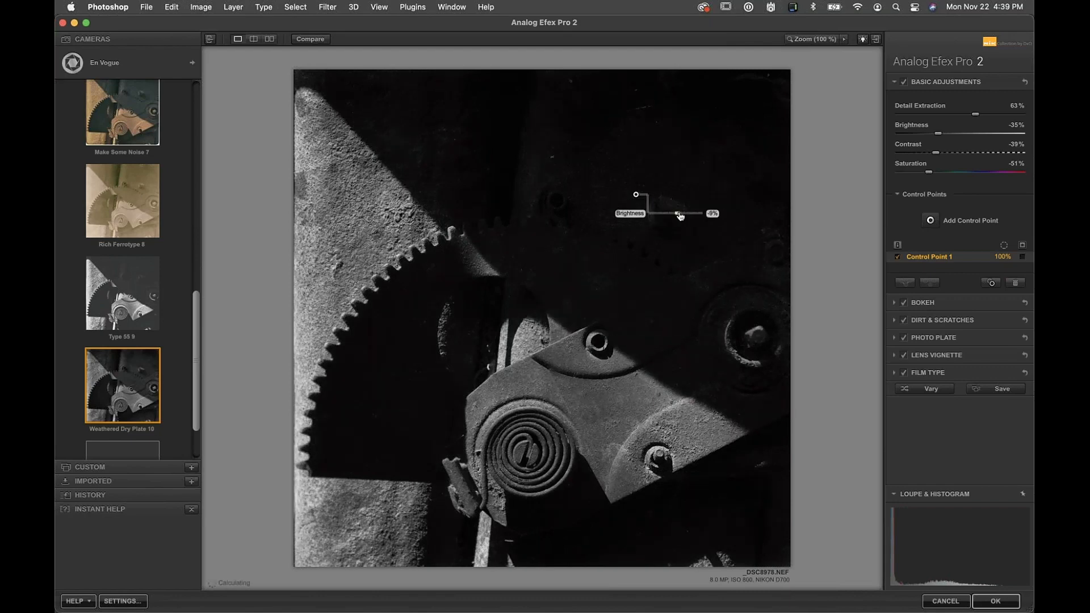
pyautogui.click(668, 120)
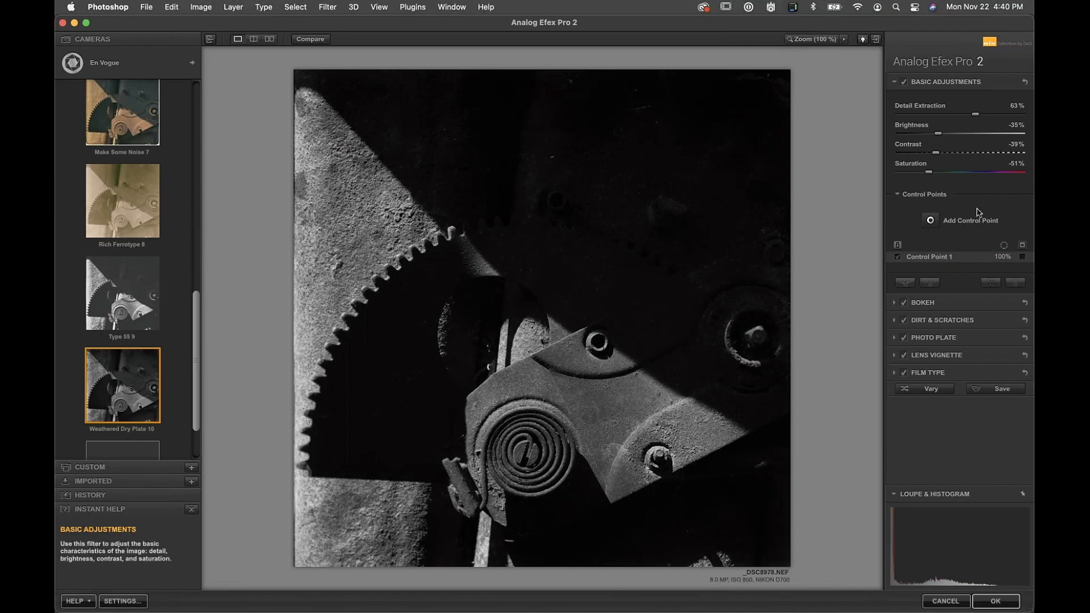
pyautogui.click(991, 601)
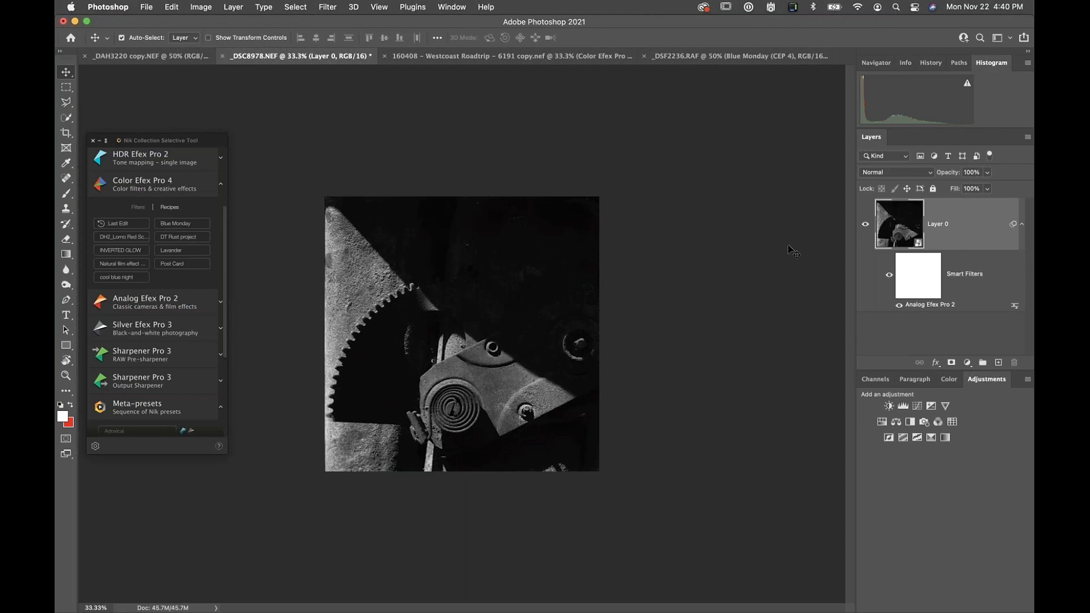
# Step: Reopen the gear photo's Analog Efex Pro 2 Smart Filter and set Film Type to Subtle, using the first swatch in the second row
pyautogui.doubleClick(927, 305)
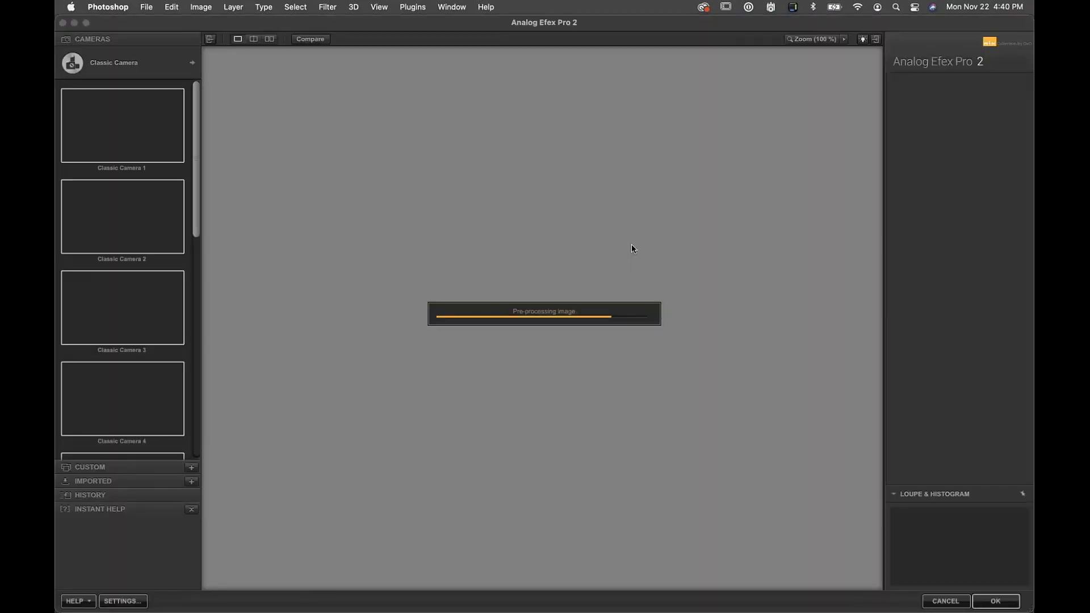
pyautogui.click(627, 359)
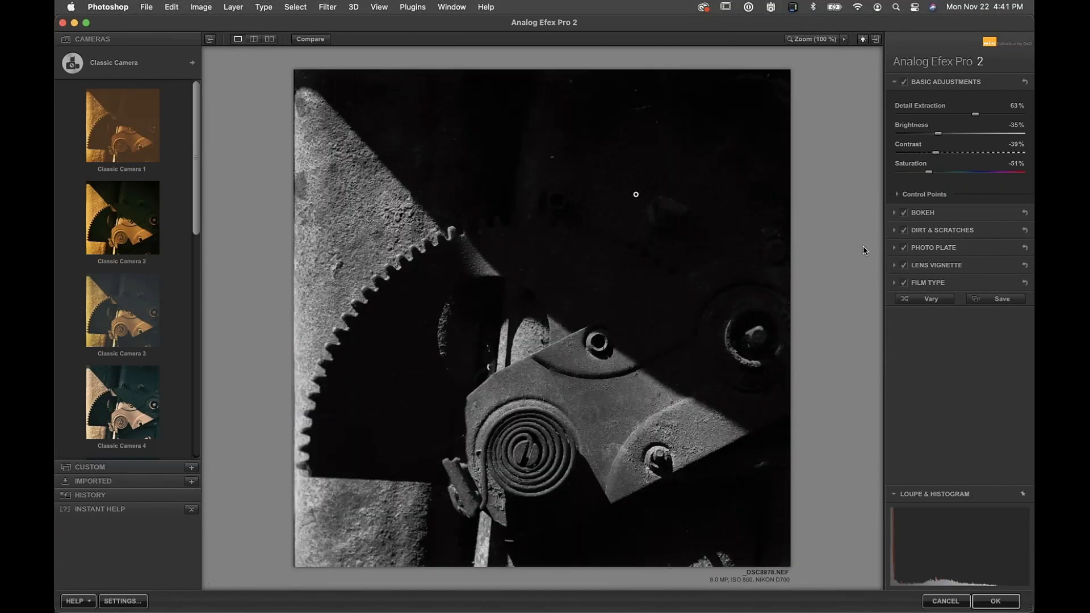
pyautogui.click(930, 283)
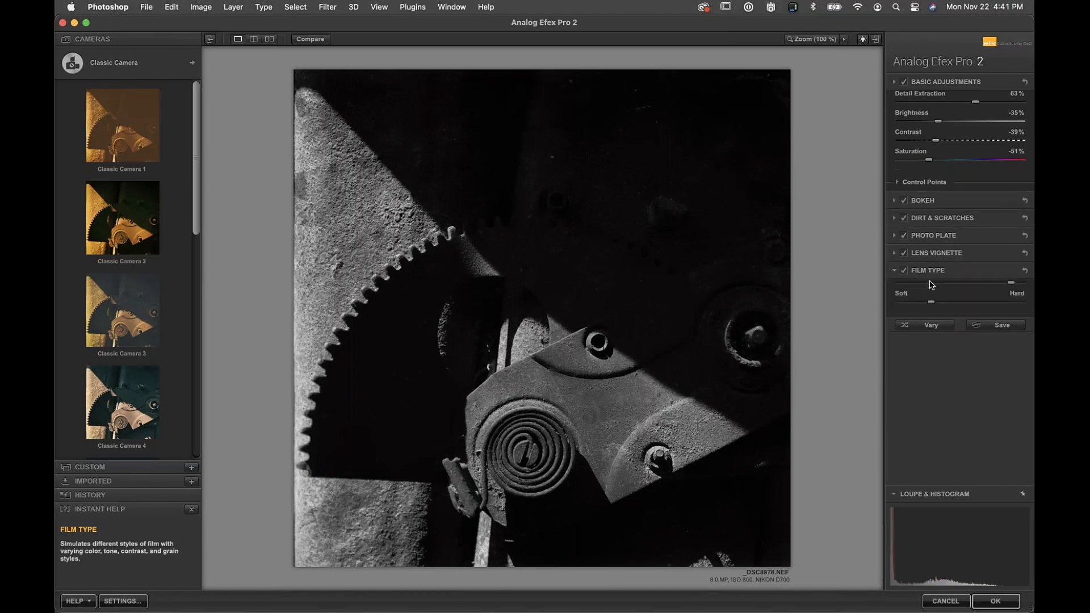
pyautogui.click(951, 197)
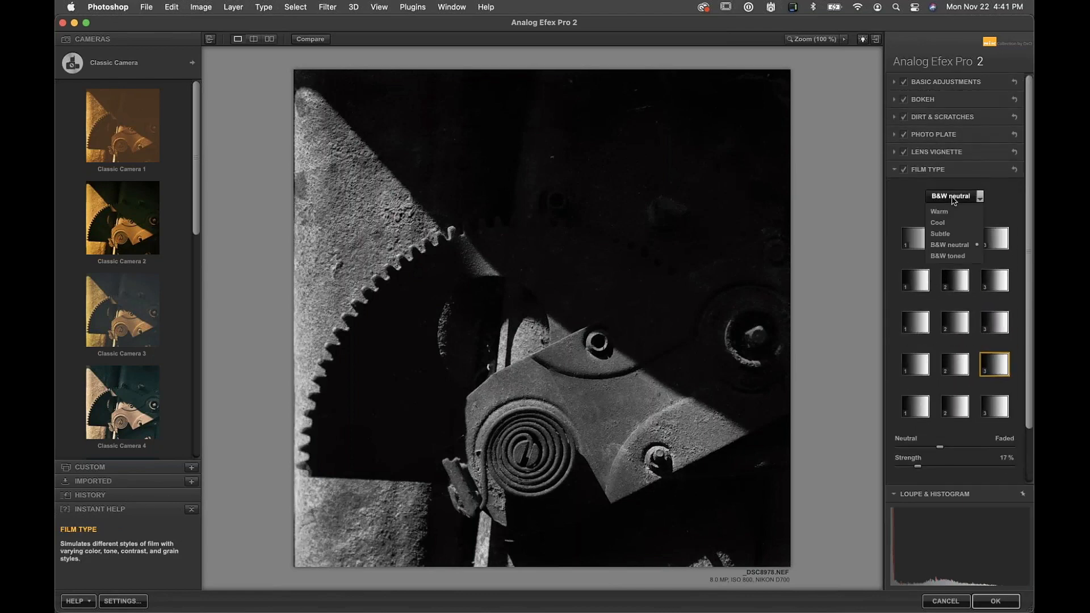
pyautogui.click(941, 232)
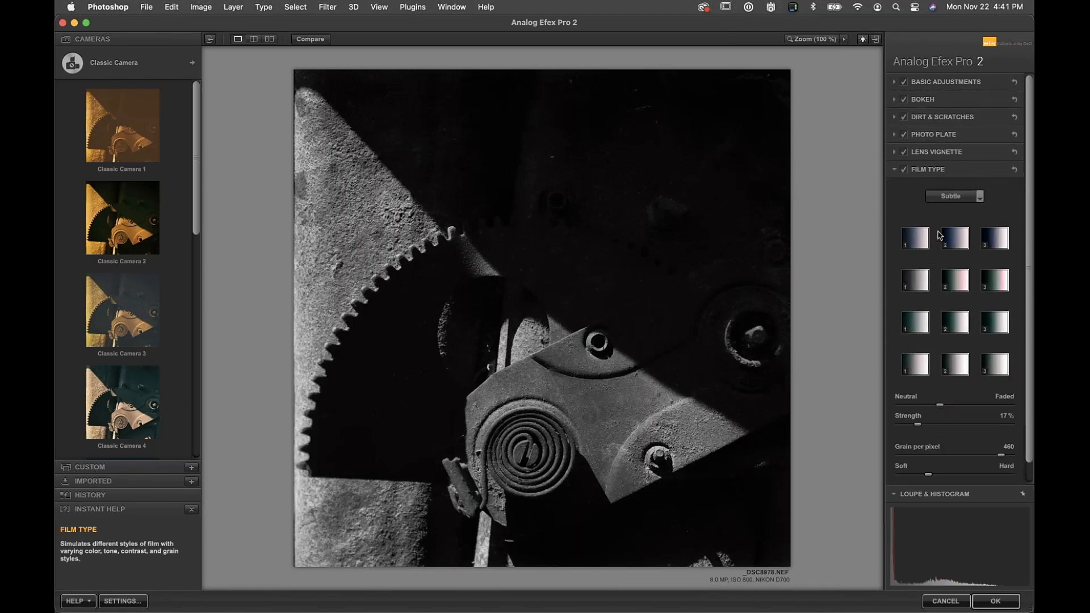
pyautogui.click(961, 238)
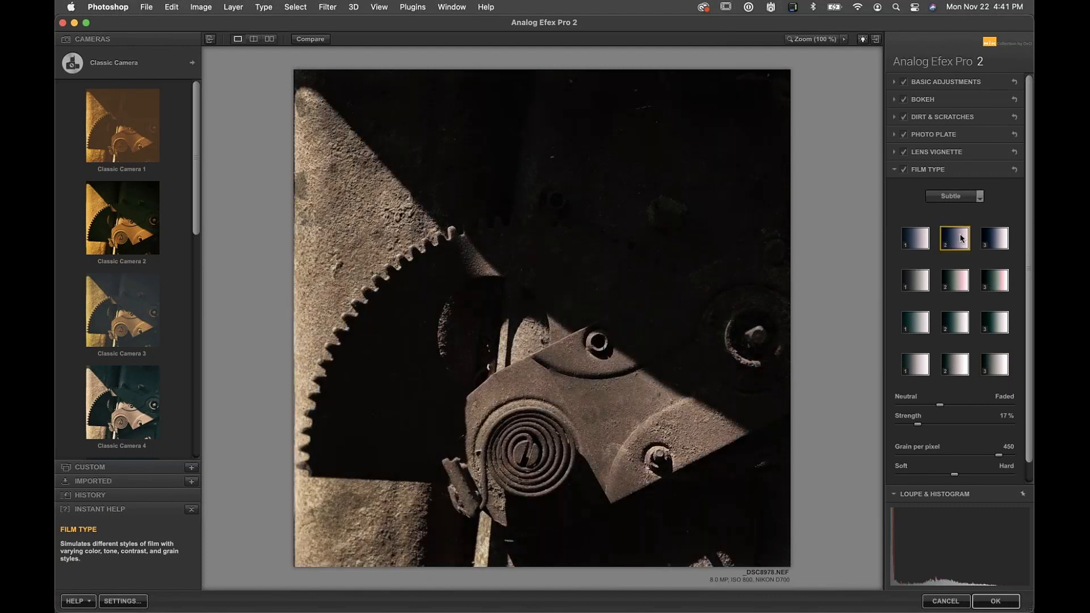
pyautogui.click(959, 320)
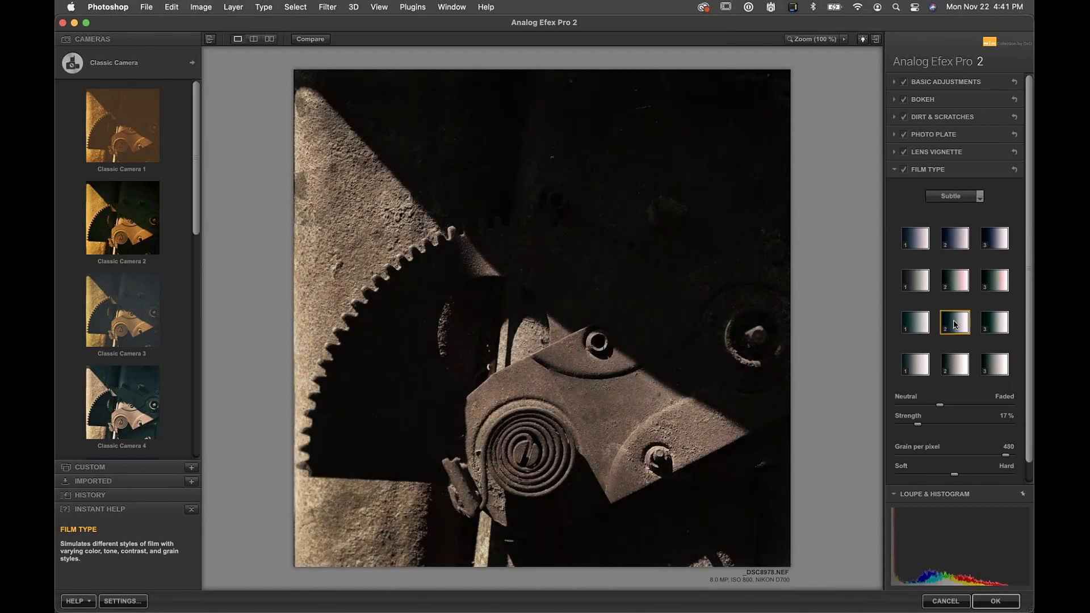
pyautogui.click(925, 320)
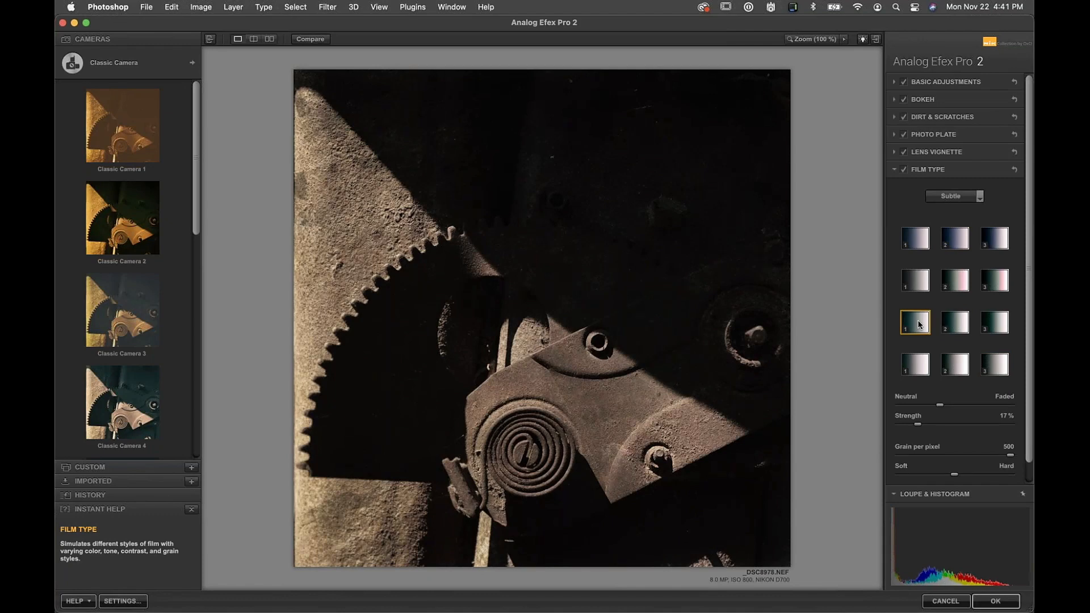
pyautogui.click(920, 278)
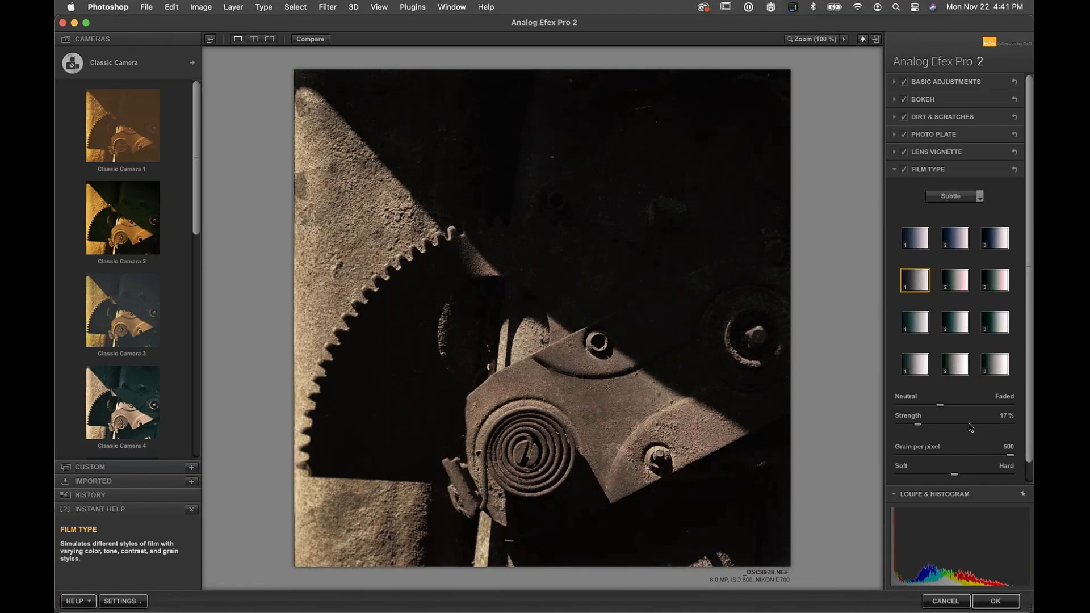
pyautogui.scroll(-2, 974, 428)
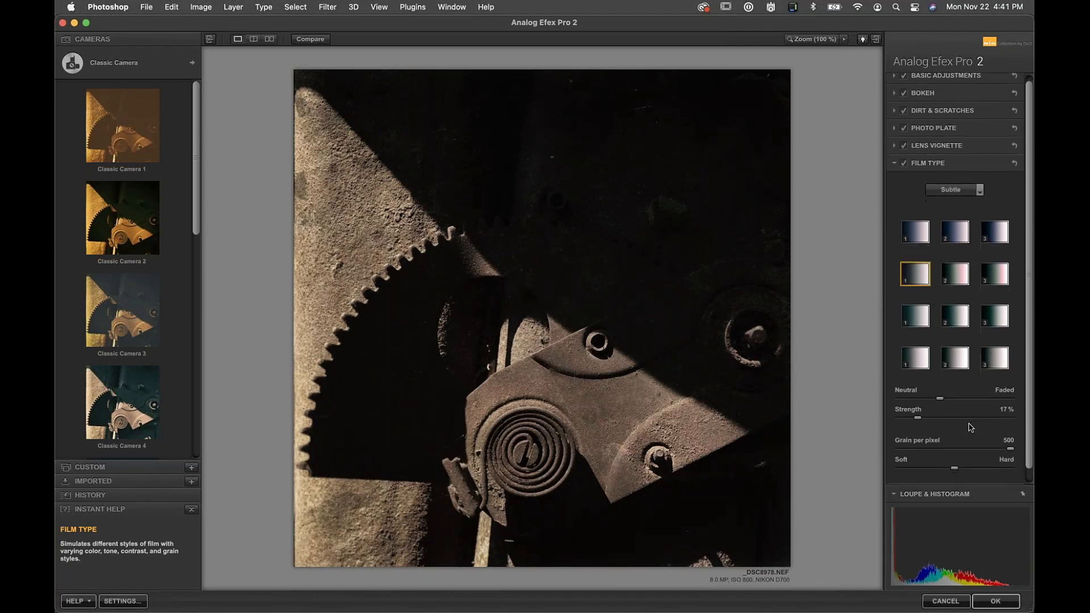
# Step: Change the Photo Plate texture to the third Streaked pattern in the first row
pyautogui.click(934, 119)
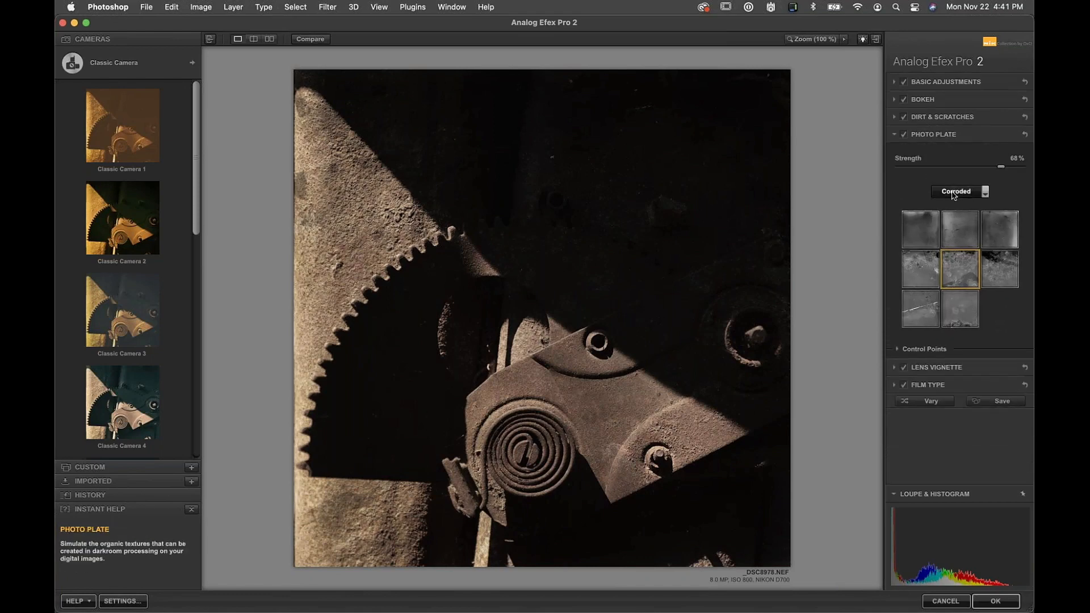
pyautogui.click(955, 192)
pyautogui.click(958, 207)
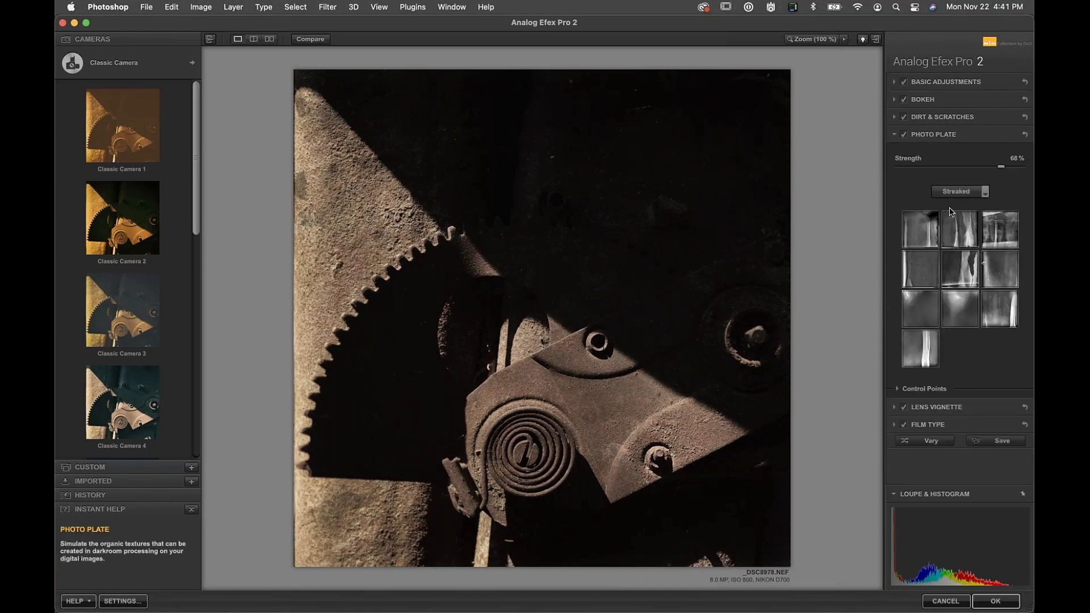
pyautogui.click(999, 230)
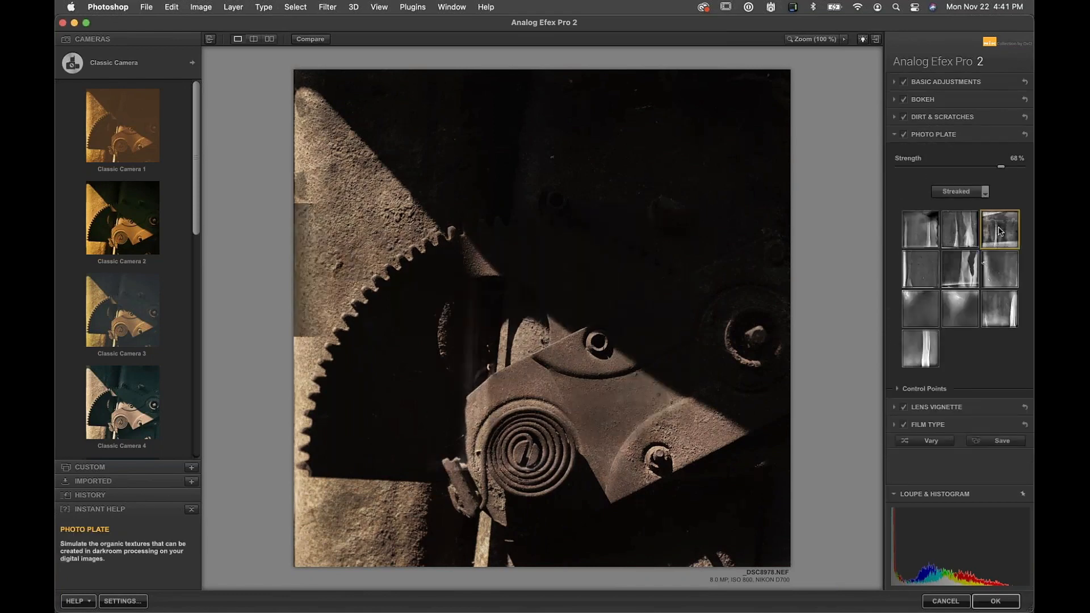
# Step: Set Dirt & Scratches to the first Organic texture at 80% strength and apply the edited Smart Filter
pyautogui.click(936, 118)
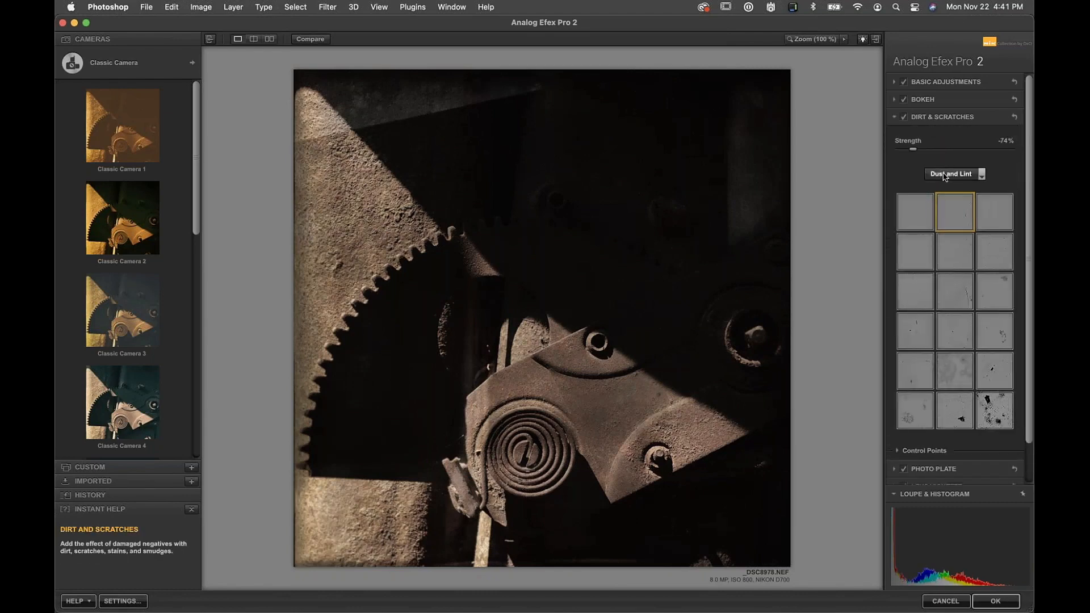
pyautogui.click(949, 174)
pyautogui.click(941, 212)
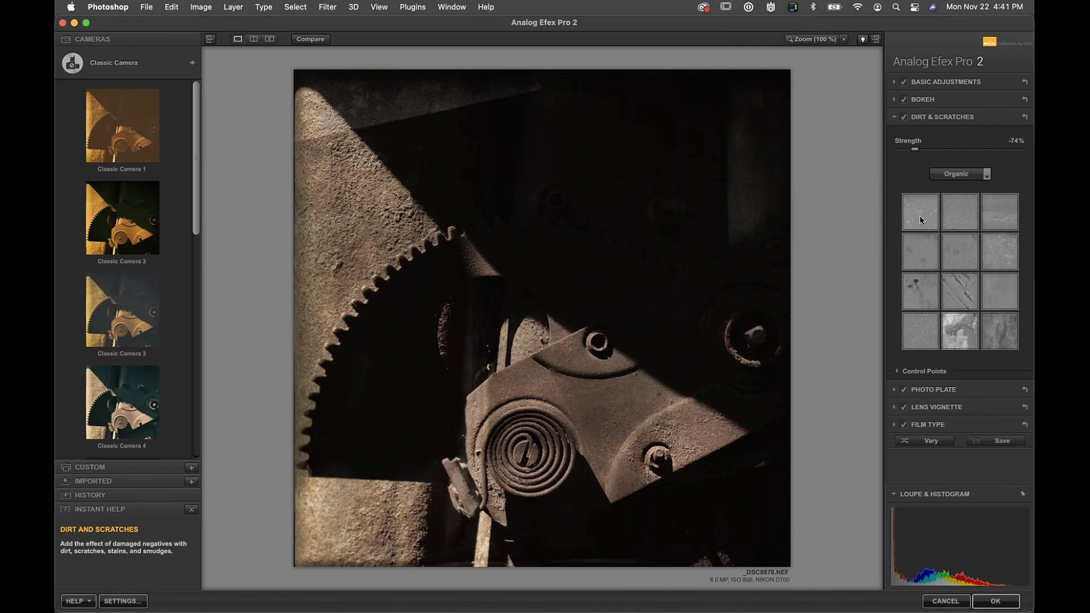
pyautogui.click(921, 220)
pyautogui.click(999, 149)
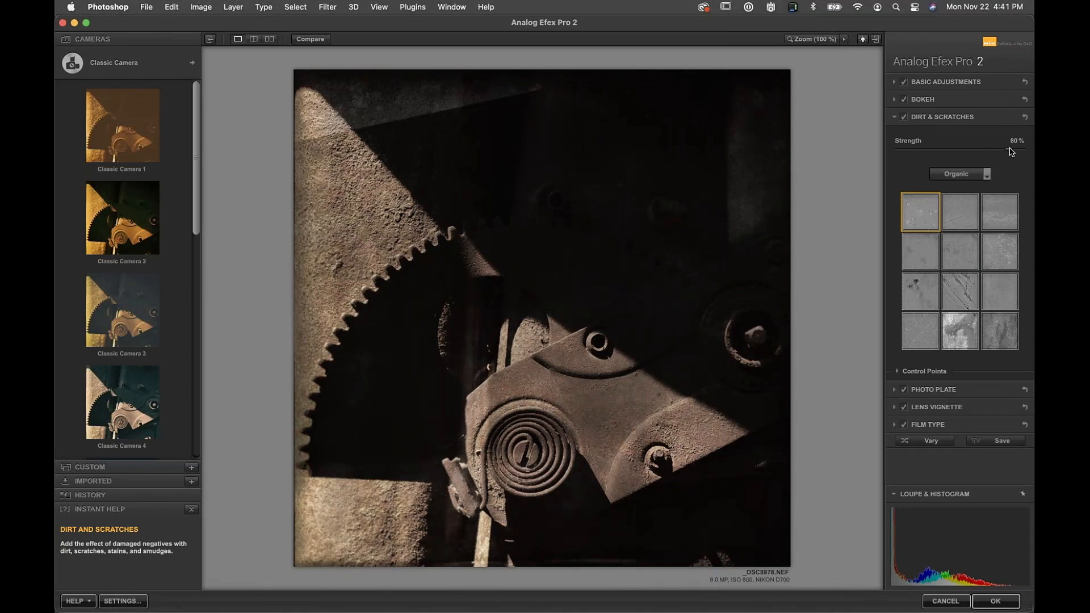
pyautogui.click(1008, 605)
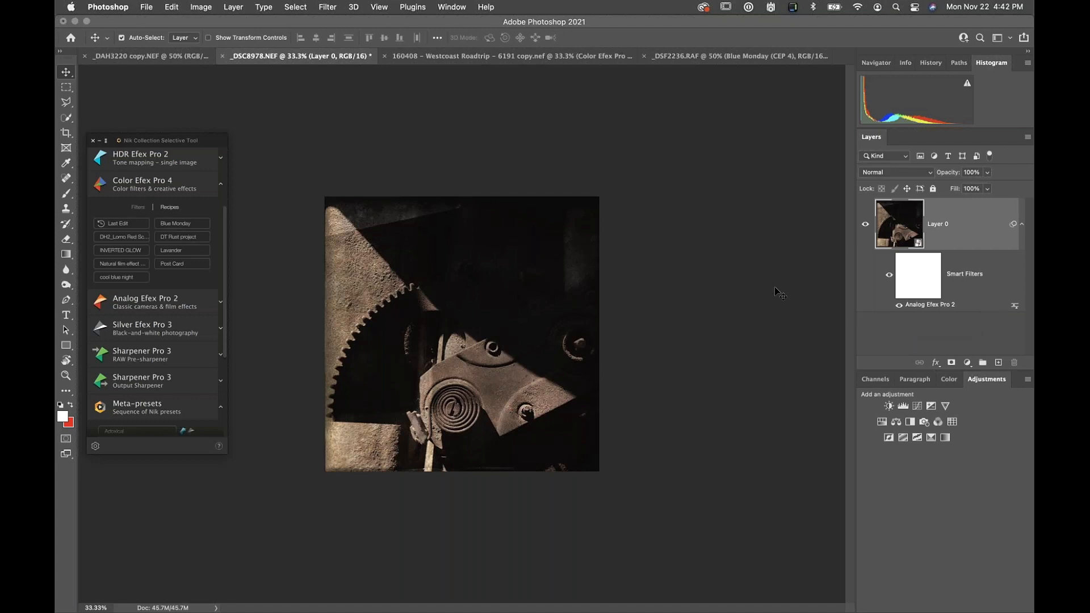
pyautogui.click(921, 275)
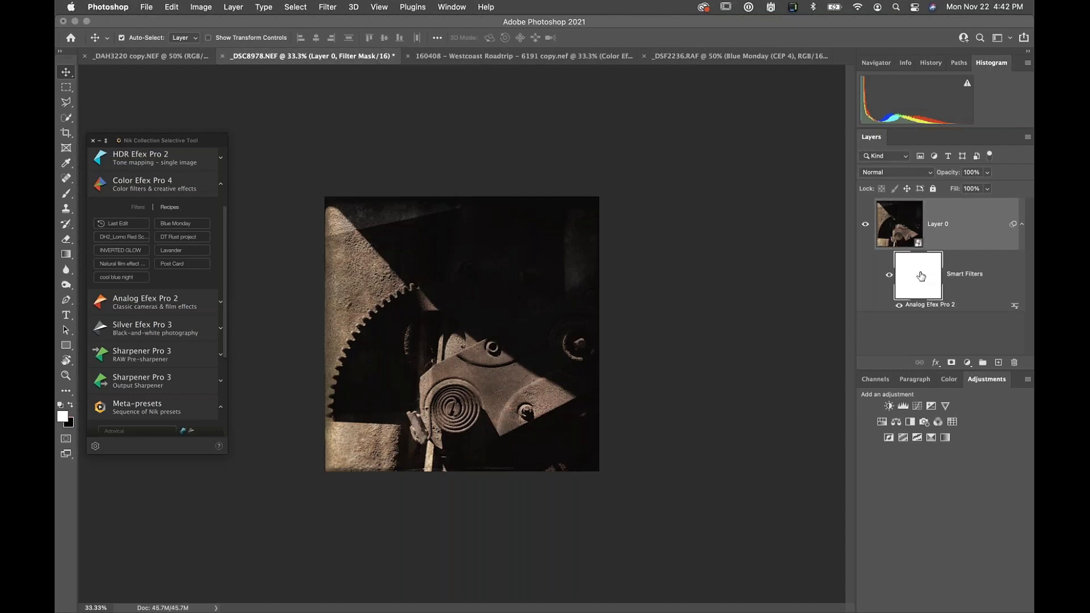
pyautogui.click(948, 234)
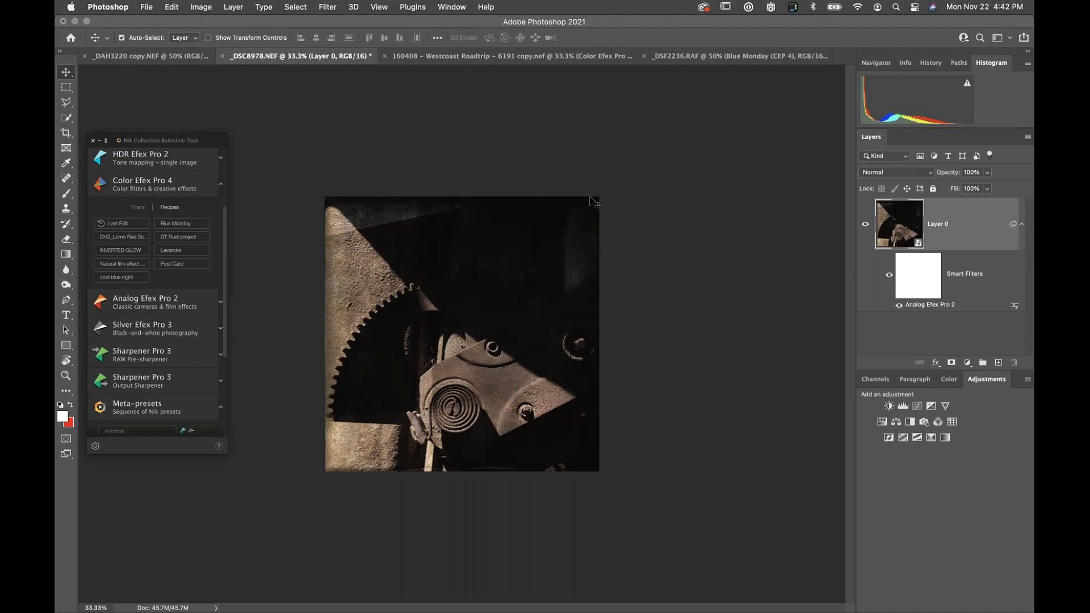
# Step: Switch to the _DAH3220 copy.NEF photo, collapse the Color Efex Pro 4 recipes and show the full Meta-presets list in the Selective Tool
pyautogui.click(155, 58)
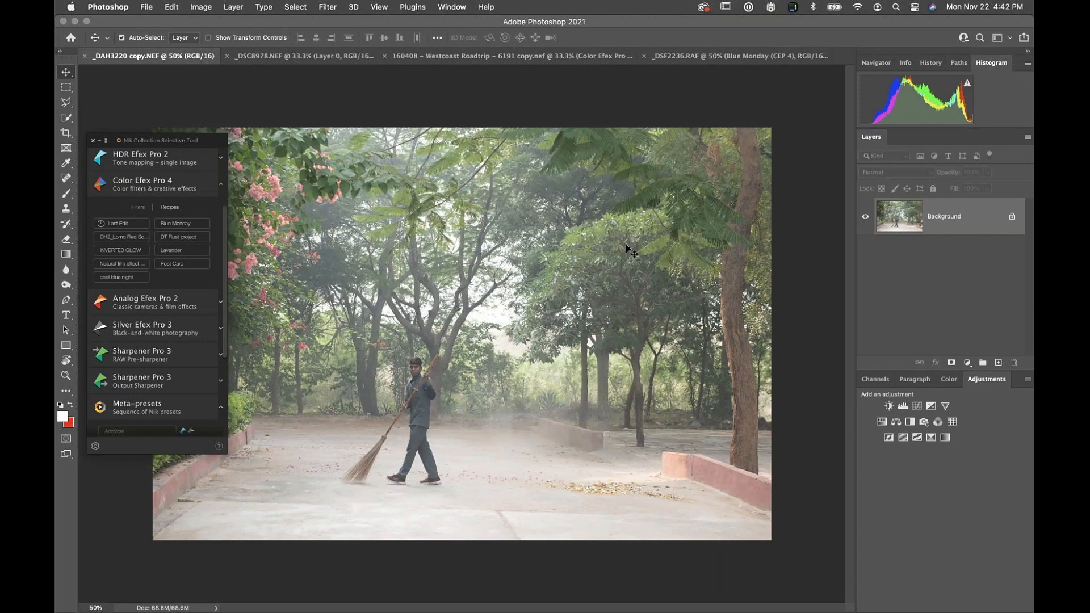
pyautogui.click(221, 185)
pyautogui.scroll(-3, 224, 234)
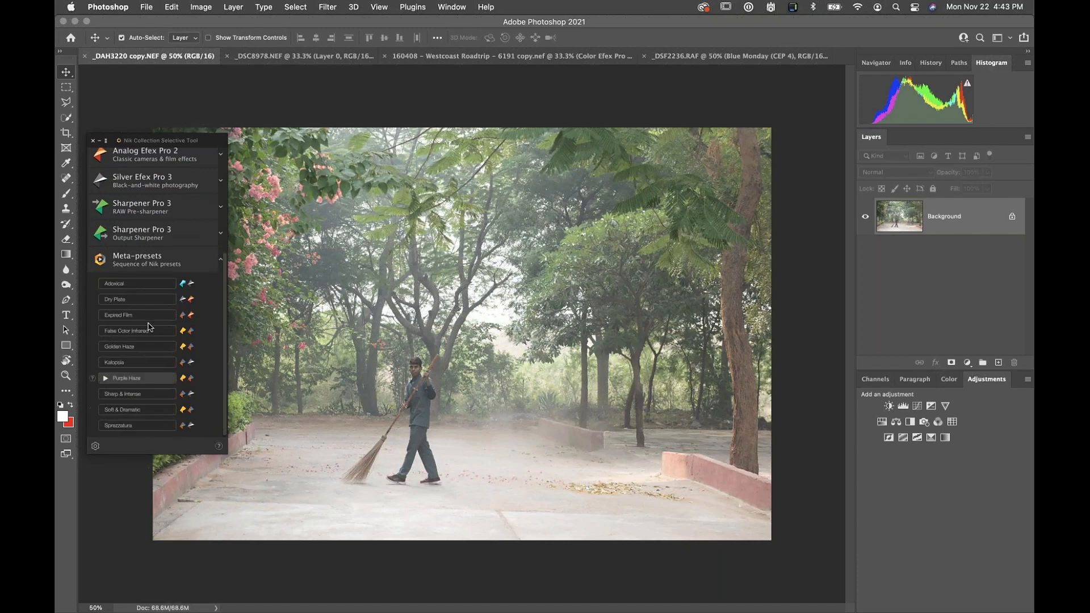
pyautogui.click(222, 263)
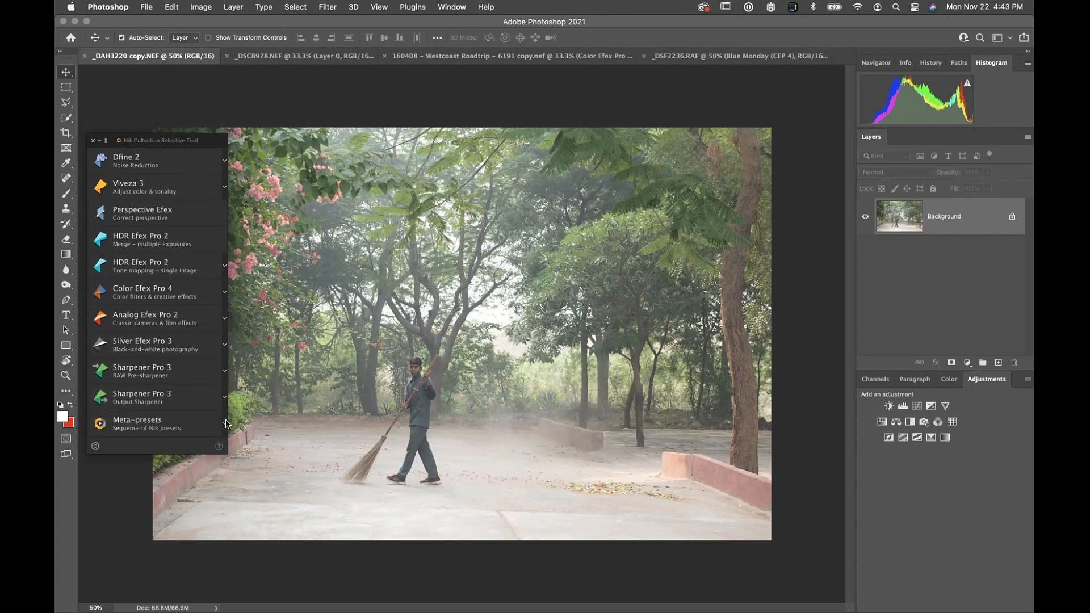
pyautogui.click(225, 426)
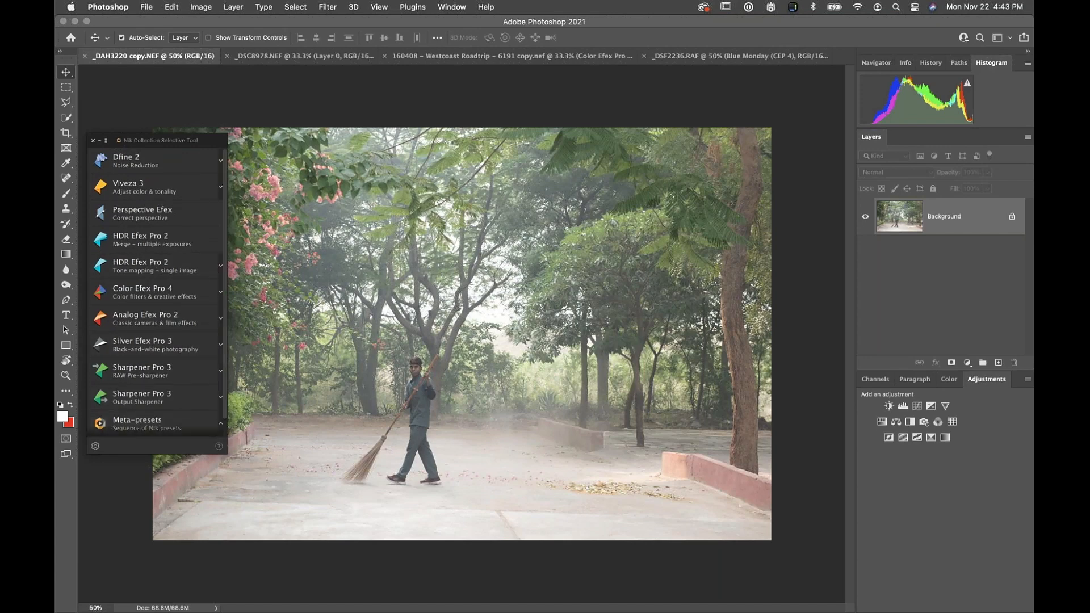
pyautogui.scroll(-5, 157, 339)
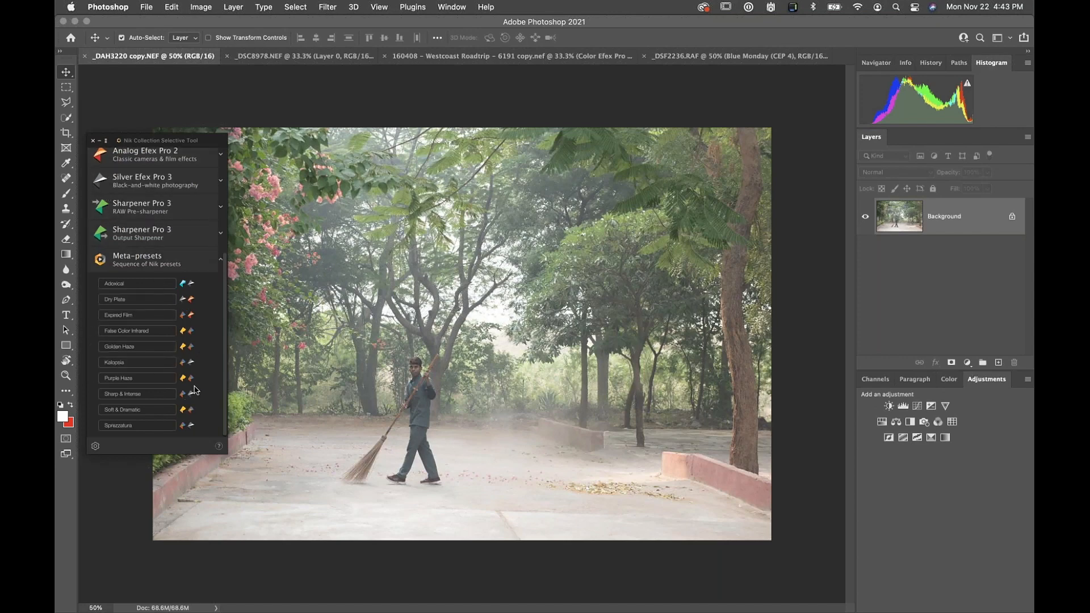
# Step: Apply the Expired Film Meta-preset directly to the Background layer and undo it
pyautogui.click(121, 321)
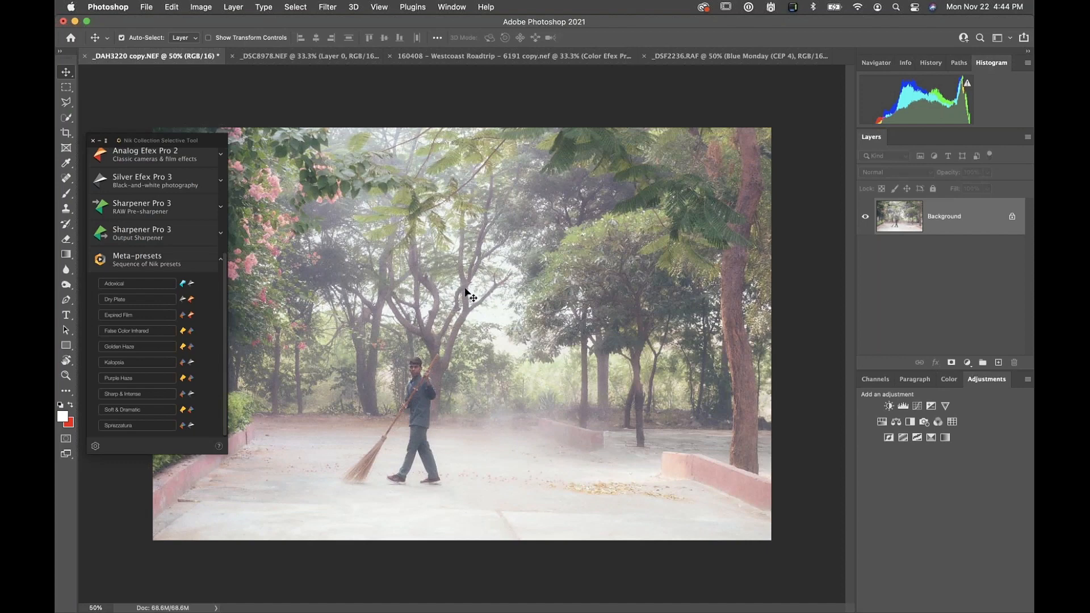
pyautogui.press('super+z')
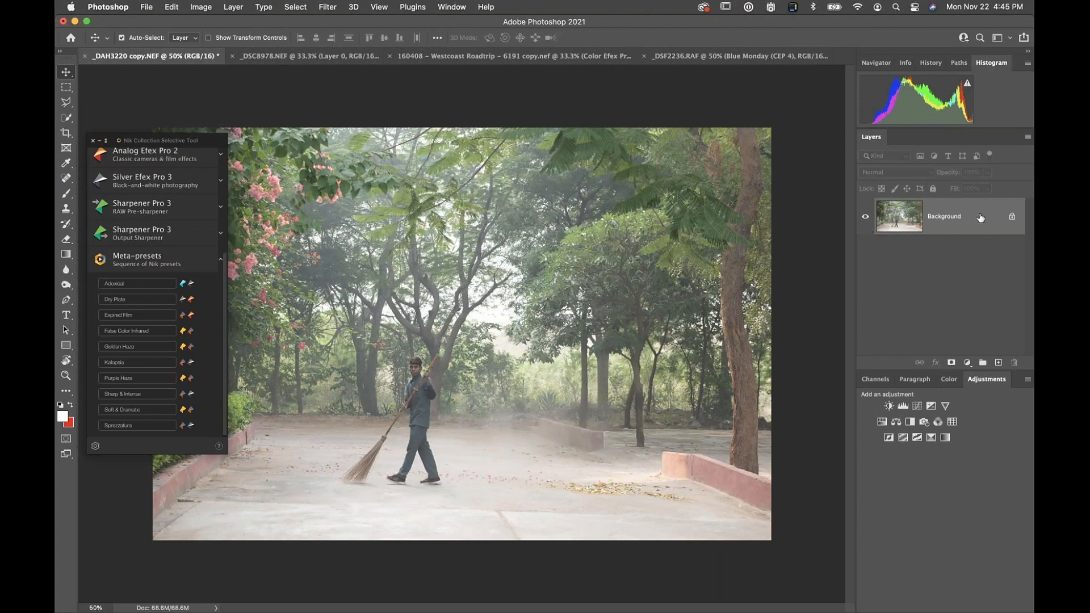
# Step: Convert the Background layer to a Smart Object and apply the Golden Haze Meta-preset to it
pyautogui.rightClick(887, 214)
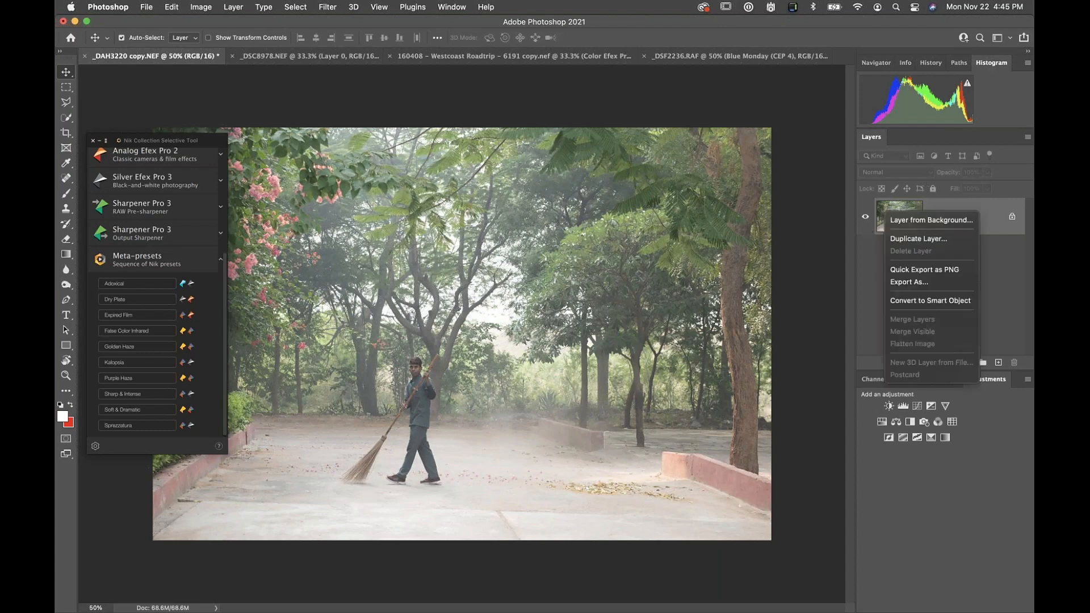
pyautogui.click(916, 303)
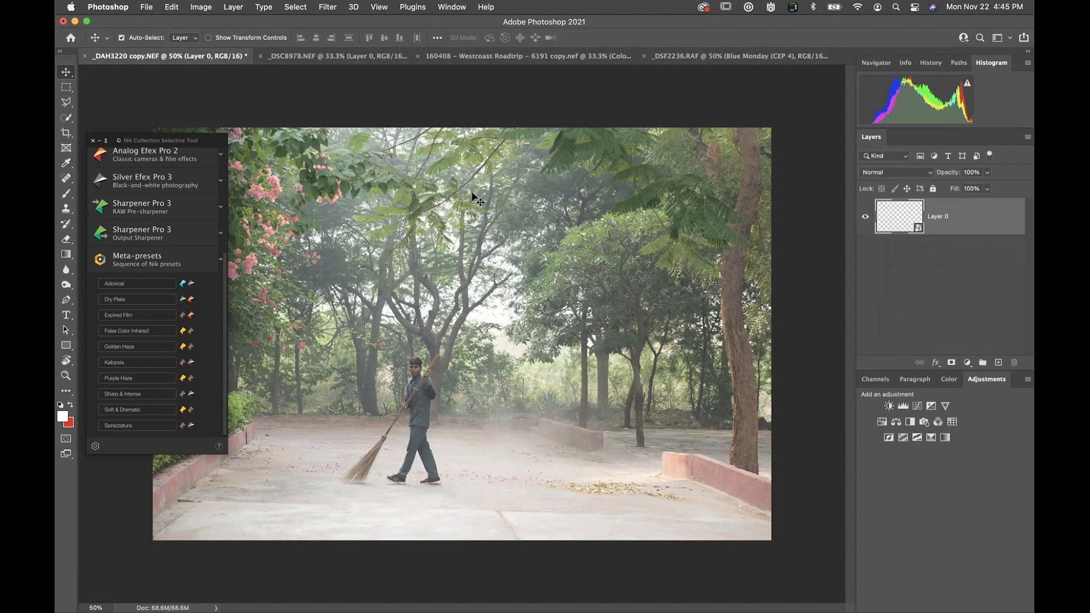
pyautogui.click(139, 348)
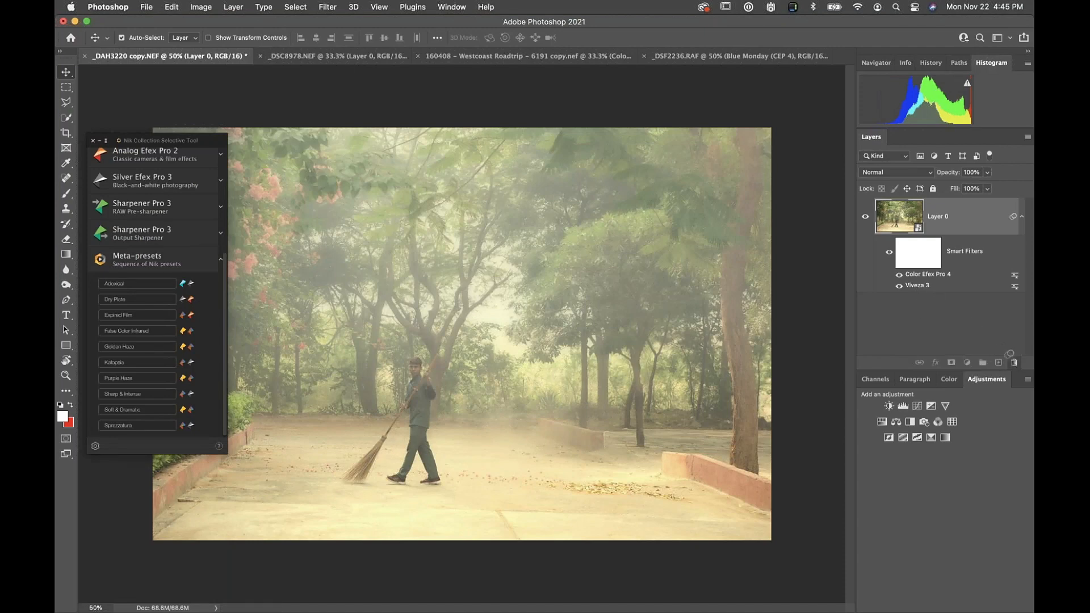
# Step: Delete the Viveza 3 and Color Efex Pro 4 Smart Filters from Layer 0
pyautogui.moveTo(923, 287); pyautogui.dragTo(924, 284)
pyautogui.moveTo(921, 288)
pyautogui.mouseDown()
pyautogui.moveTo(999, 361)
pyautogui.moveTo(1016, 363)
pyautogui.moveTo(921, 273)
pyautogui.moveTo(920, 287)
pyautogui.mouseUp()
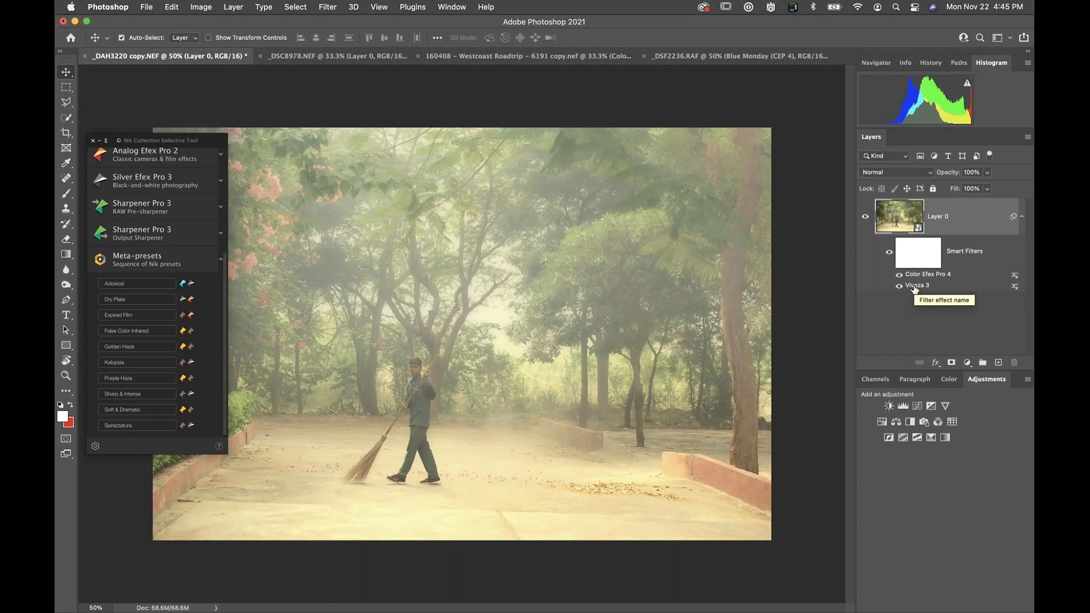
pyautogui.moveTo(914, 289); pyautogui.dragTo(1014, 361)
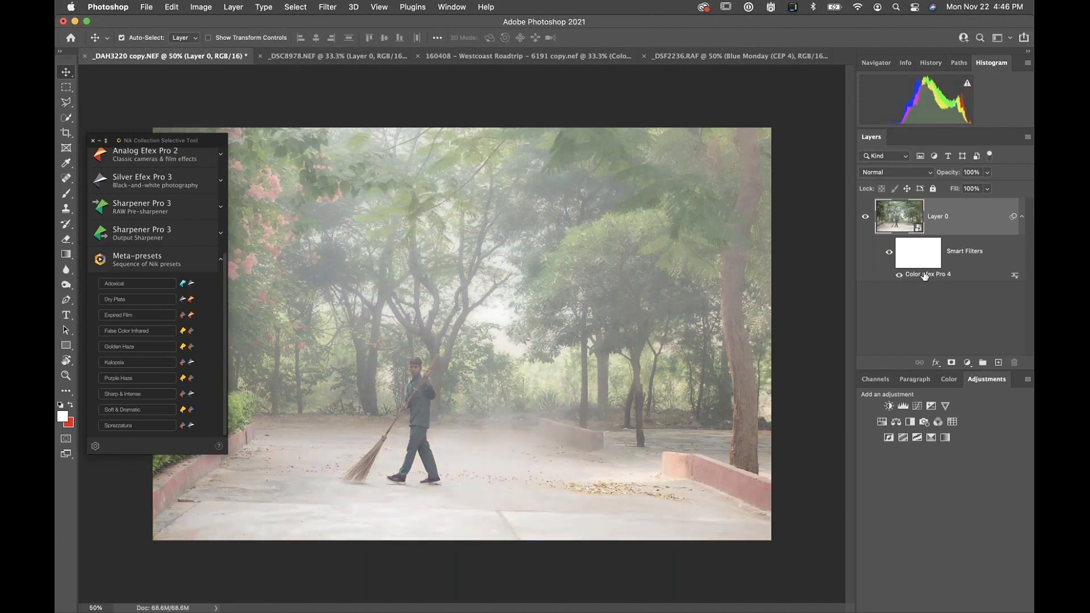
pyautogui.moveTo(924, 275); pyautogui.dragTo(1015, 362)
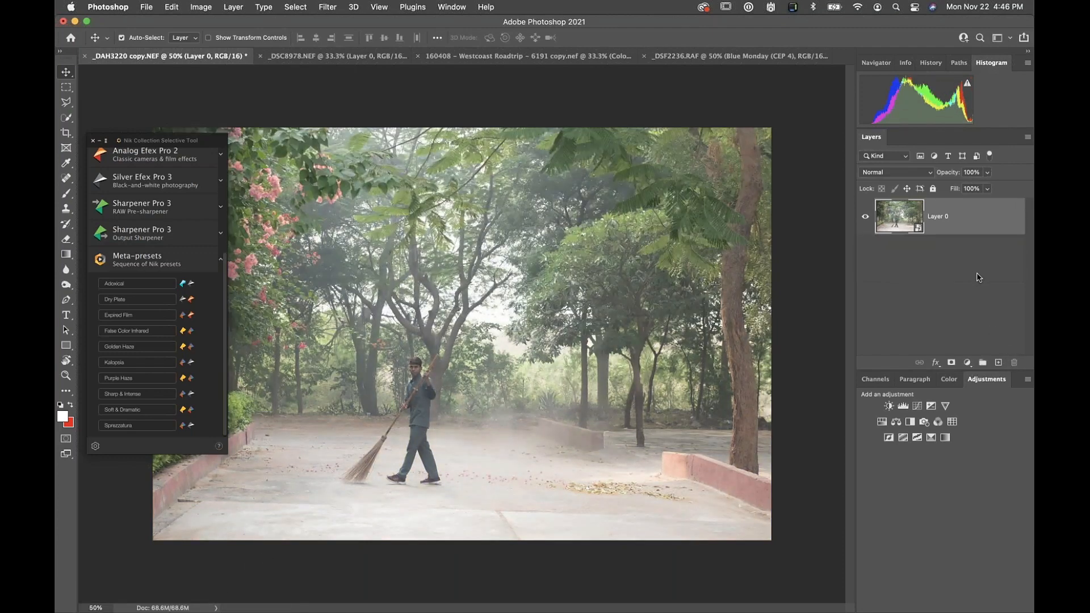
# Step: Apply the Purple Haze Meta-preset to Layer 0 and hide its Color Efex Pro 4 Smart Filter
pyautogui.click(144, 380)
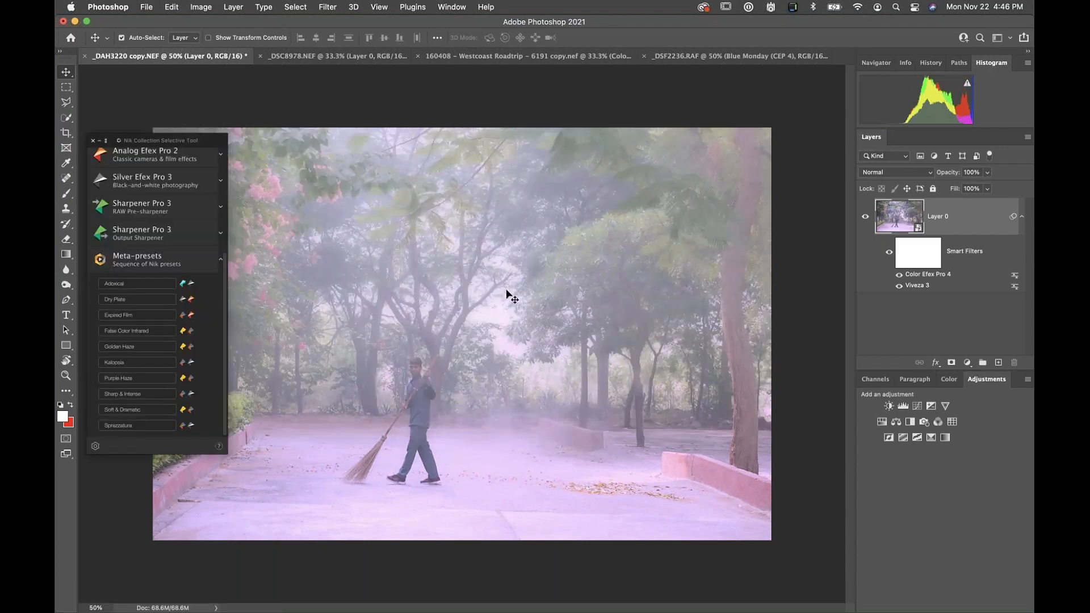
pyautogui.click(899, 275)
# Step: Reopen Layer 0's Viveza 3 Smart Filter, accept the plugin warning and move the stacked-filters message off the adjustment controls
pyautogui.doubleClick(910, 284)
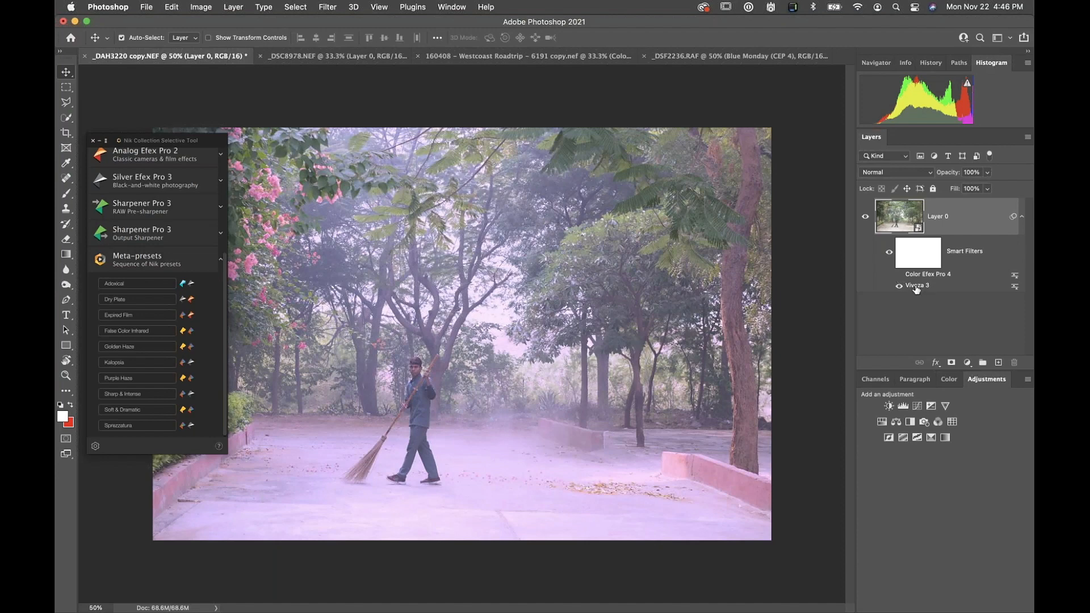
pyautogui.doubleClick(915, 286)
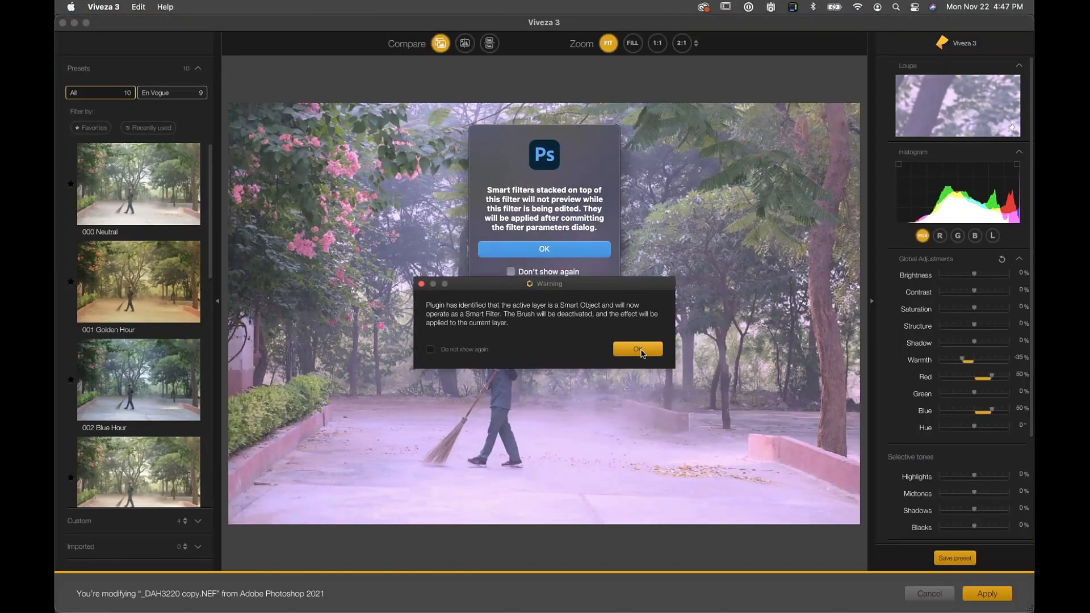
pyautogui.click(640, 352)
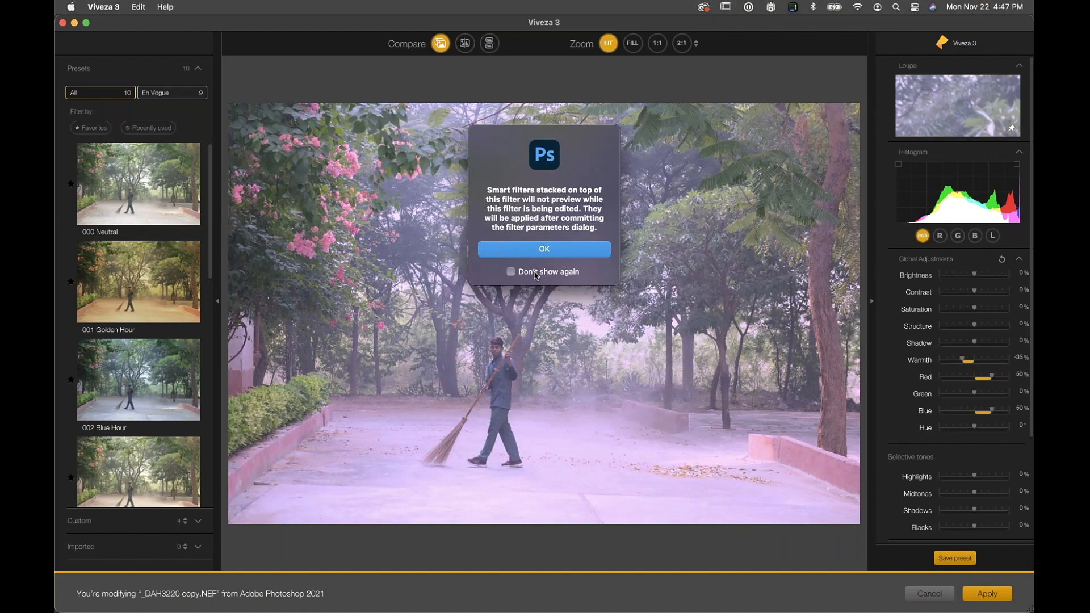
pyautogui.moveTo(518, 153); pyautogui.dragTo(481, 162)
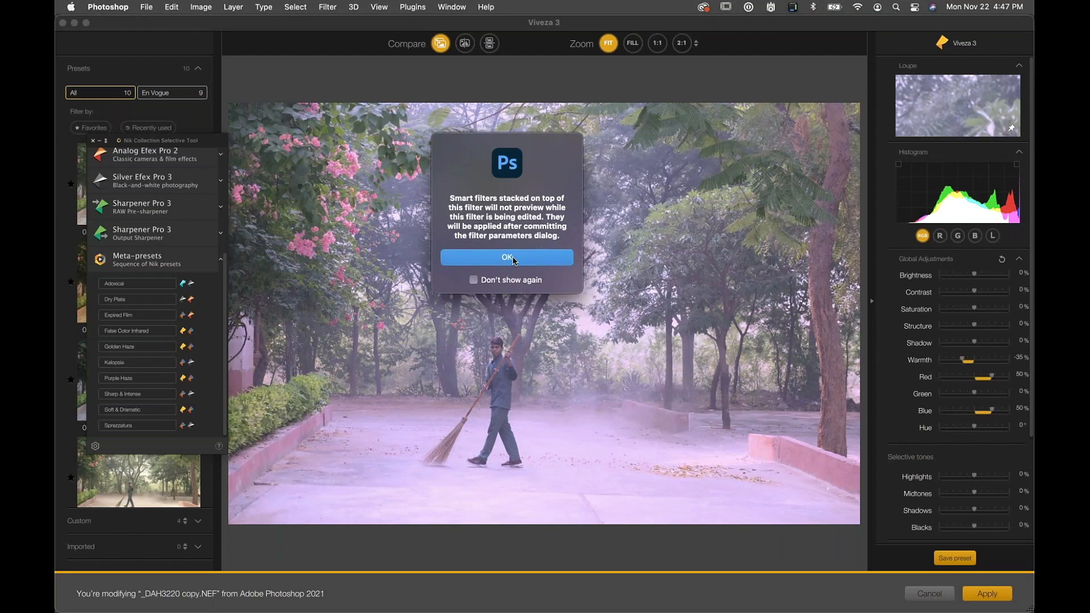
pyautogui.moveTo(542, 164); pyautogui.dragTo(578, 128)
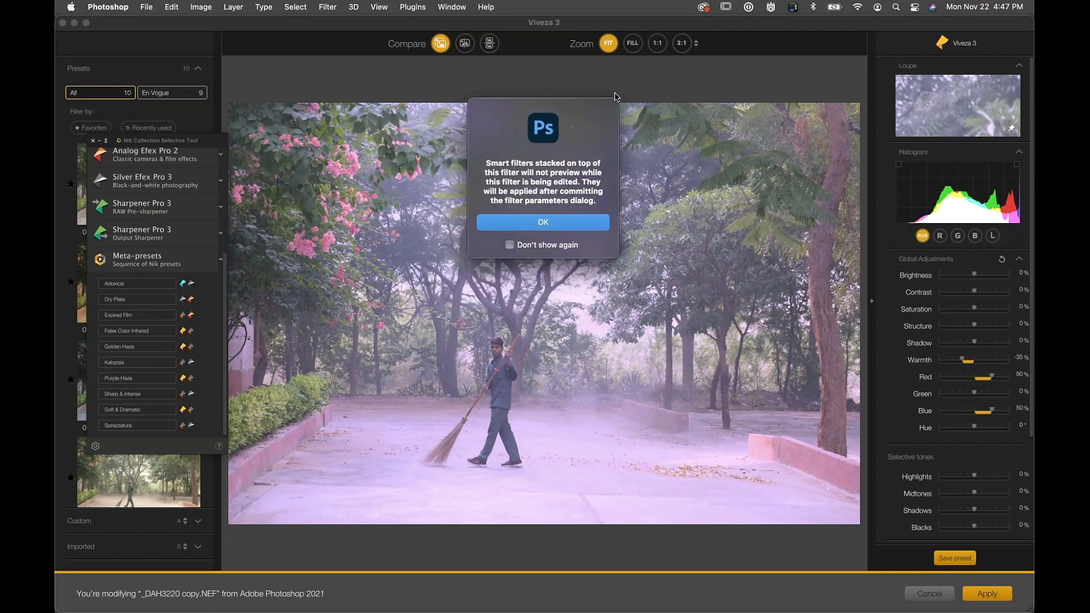
pyautogui.click(635, 86)
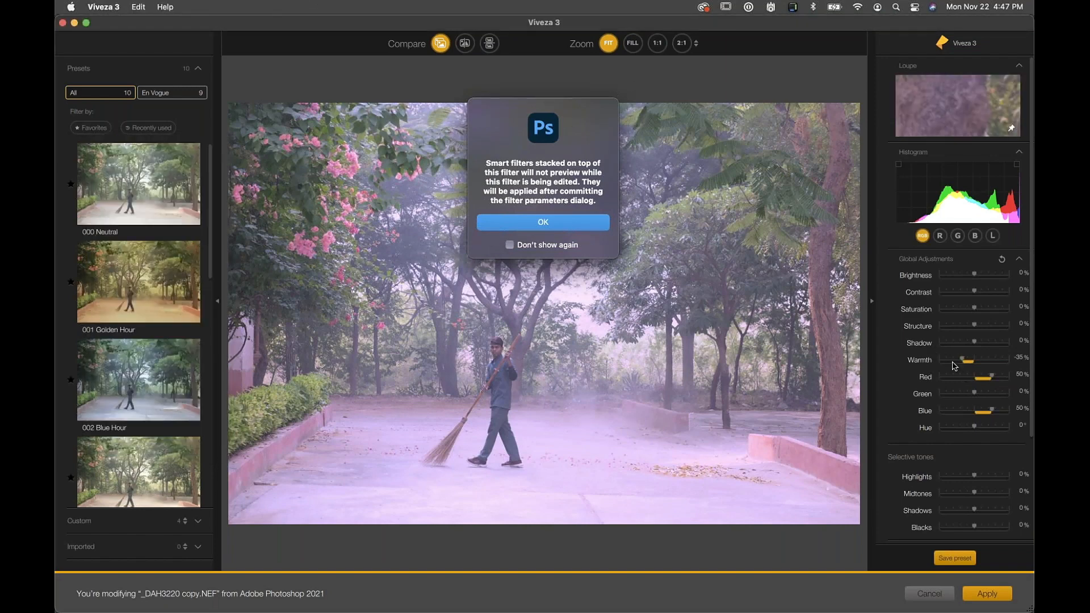
# Step: Set Viveza's Warmth to 19%, Red to 31%, Structure to 48% and Brightness to -19%, and apply the edited Smart Filter
pyautogui.moveTo(975, 362); pyautogui.dragTo(985, 378)
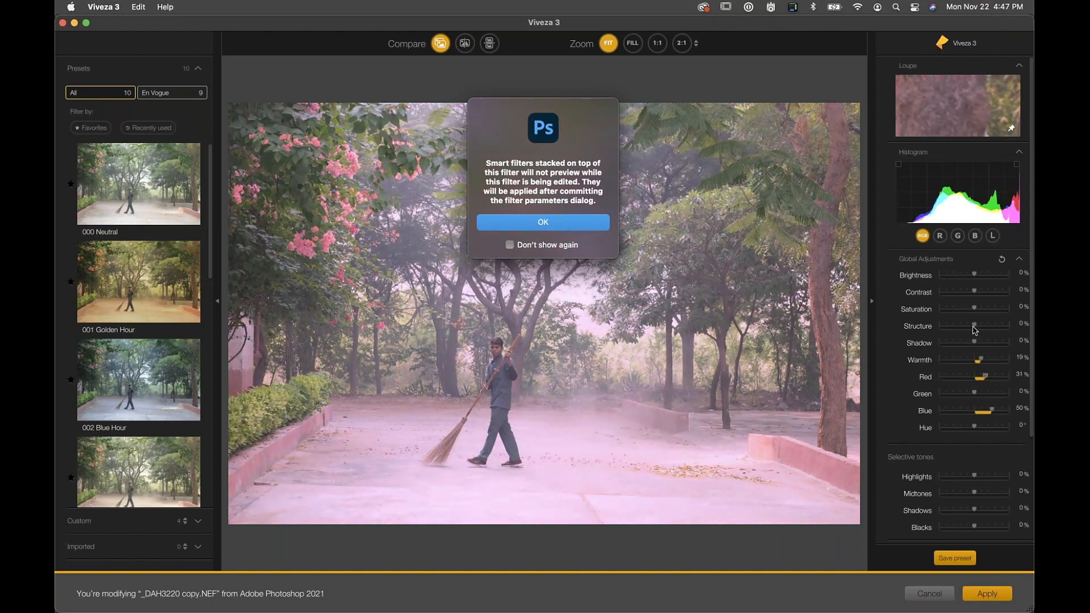
pyautogui.moveTo(974, 327); pyautogui.dragTo(991, 327)
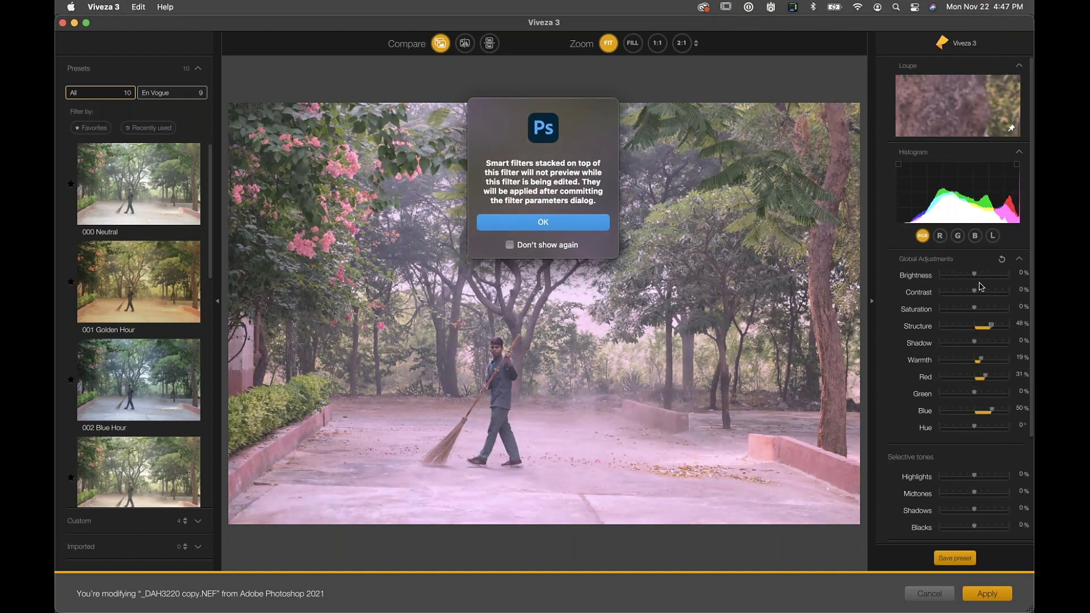
pyautogui.moveTo(974, 274); pyautogui.dragTo(971, 276)
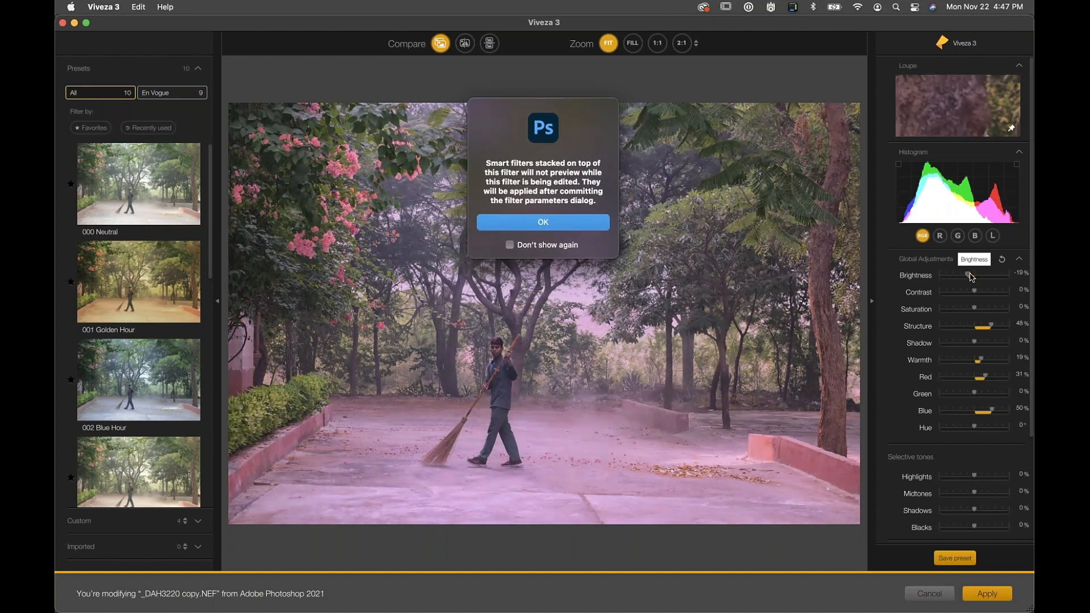
pyautogui.click(986, 593)
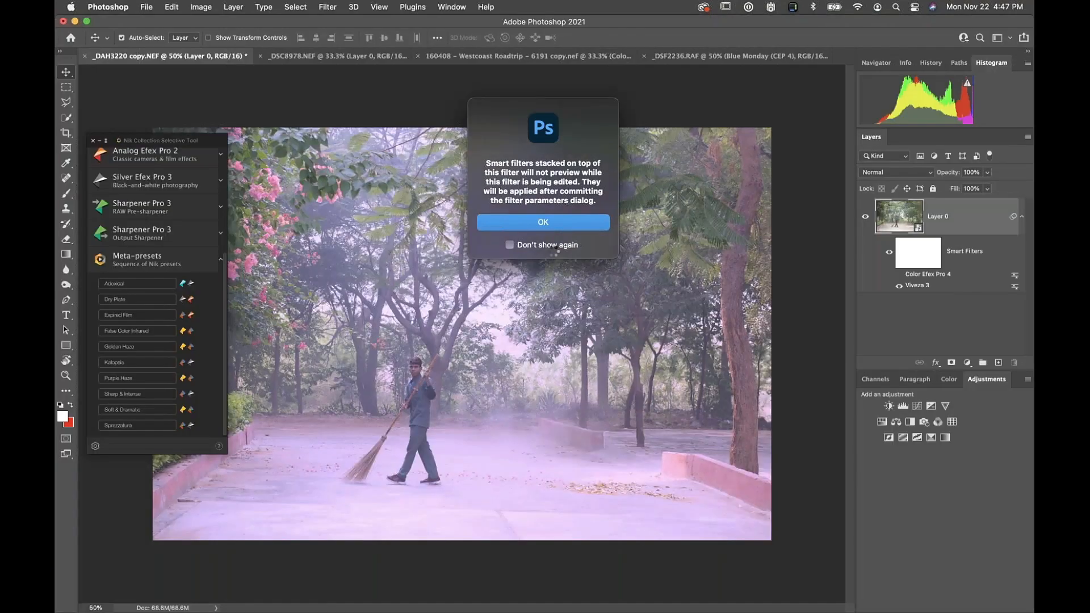
pyautogui.click(559, 224)
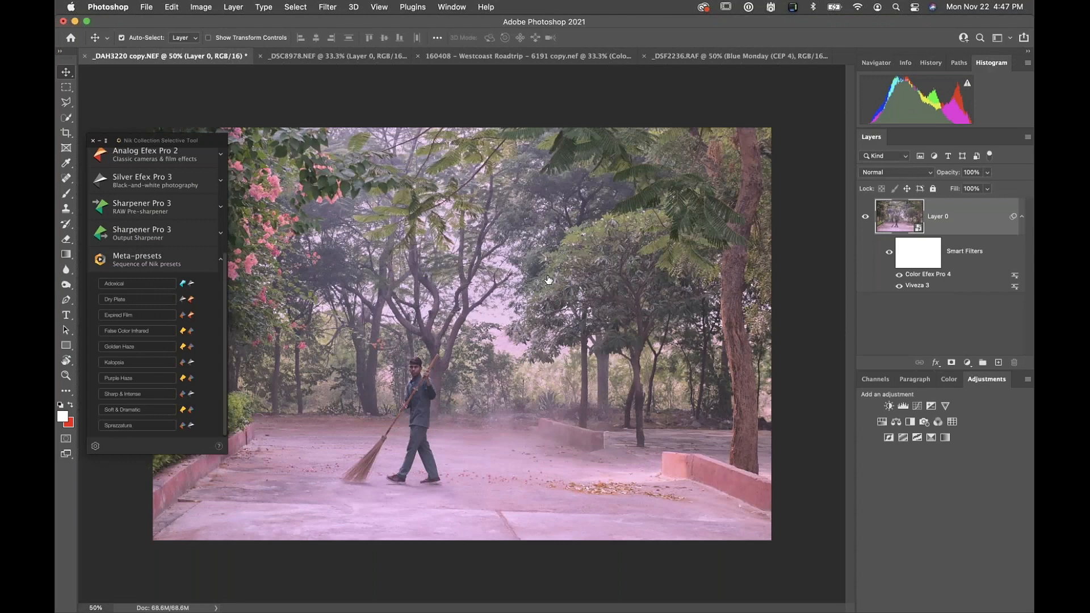
pyautogui.doubleClick(917, 286)
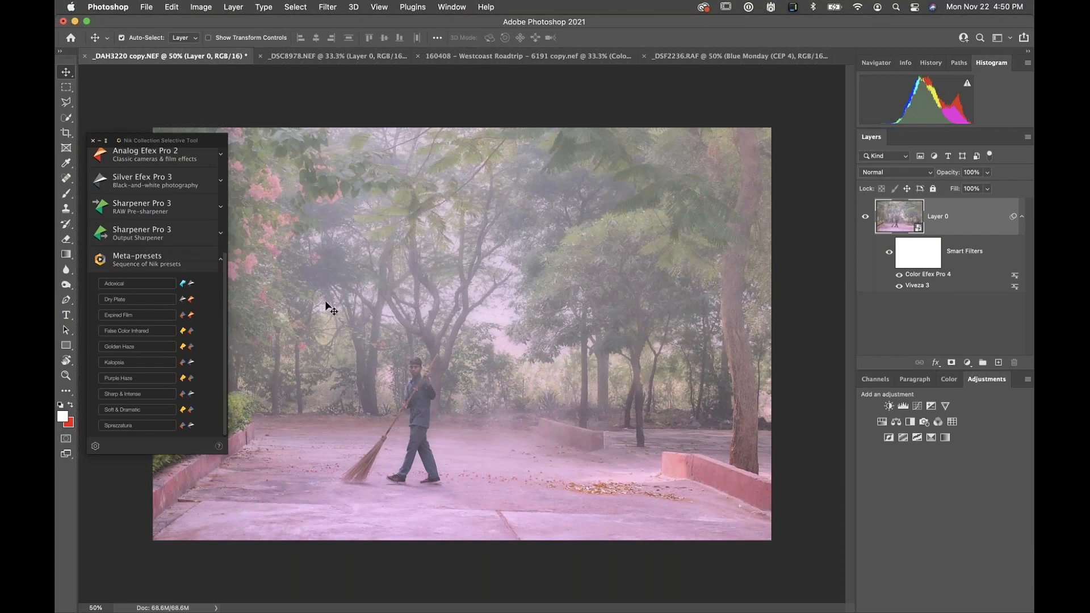
# Step: Show the Color Efex Pro 4 recipes and Silver Efex Pro 3 presets in the Selective Tool
pyautogui.moveTo(225, 306); pyautogui.dragTo(226, 214)
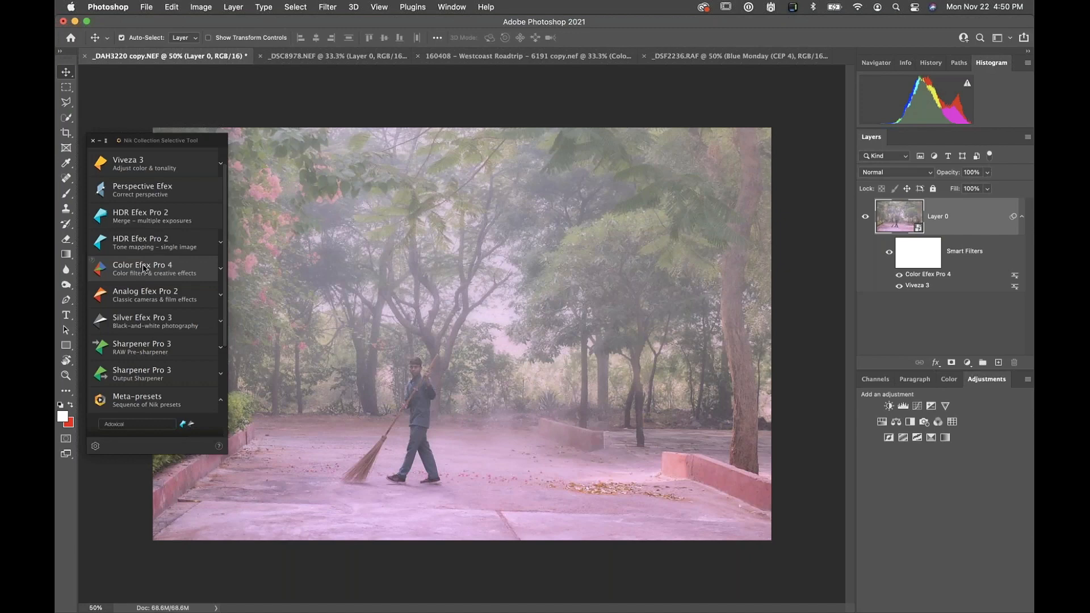
pyautogui.click(220, 272)
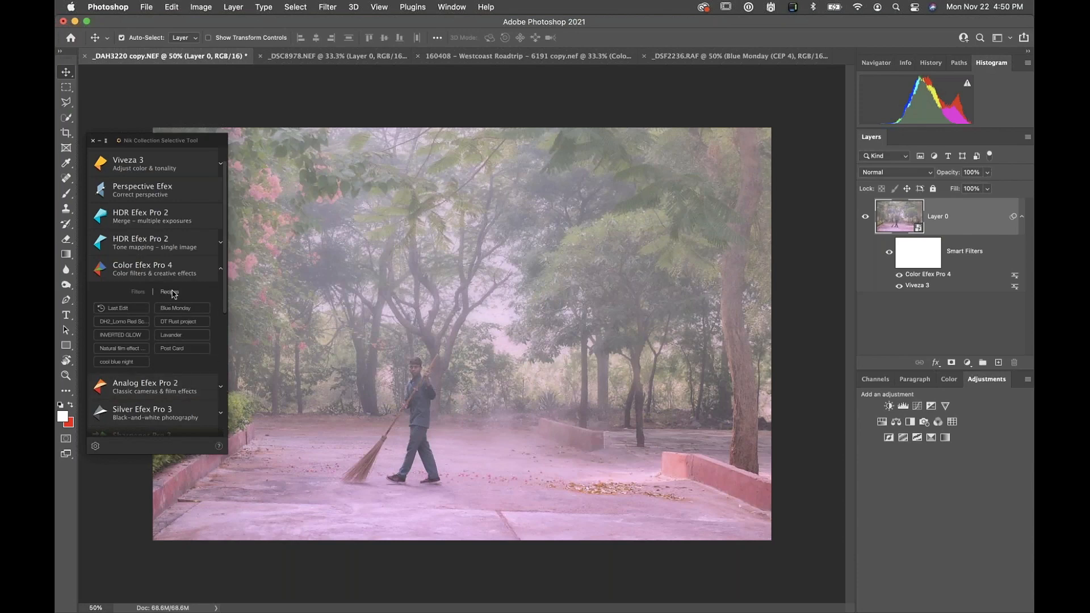
pyautogui.click(220, 417)
pyautogui.moveTo(226, 289); pyautogui.dragTo(226, 343)
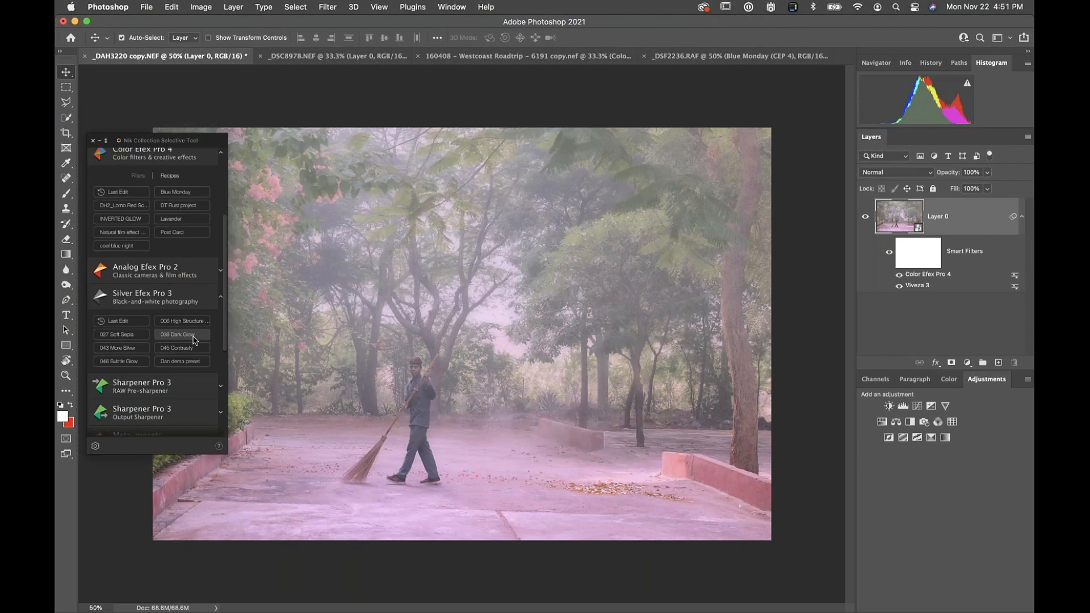
# Step: Switch to the Westcoast Roadtrip tree photo and delete its Color Efex Pro 4 layer
pyautogui.click(536, 61)
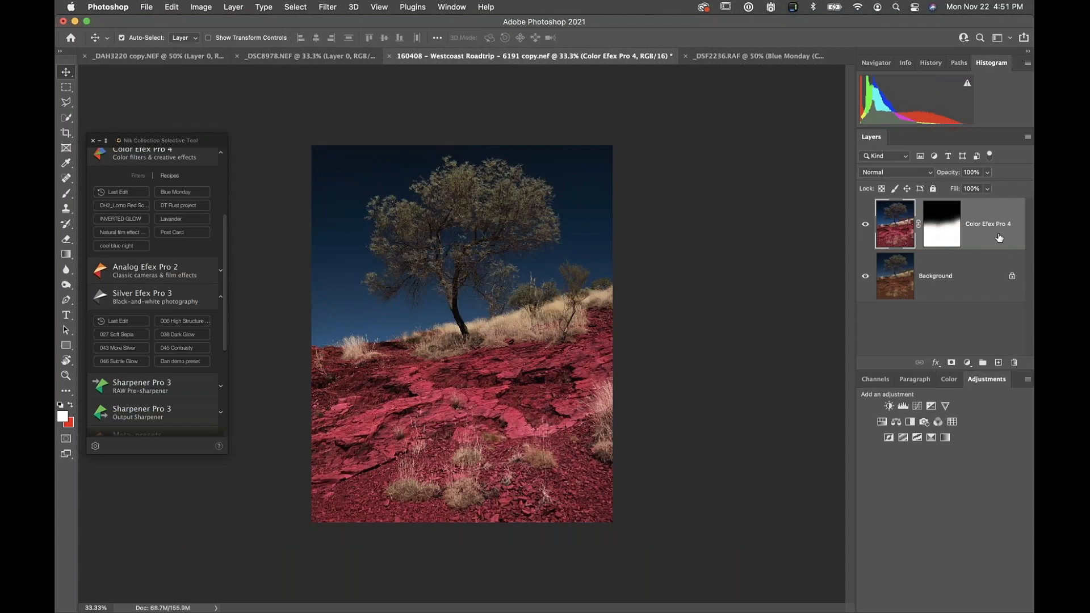
pyautogui.moveTo(999, 237); pyautogui.dragTo(1014, 363)
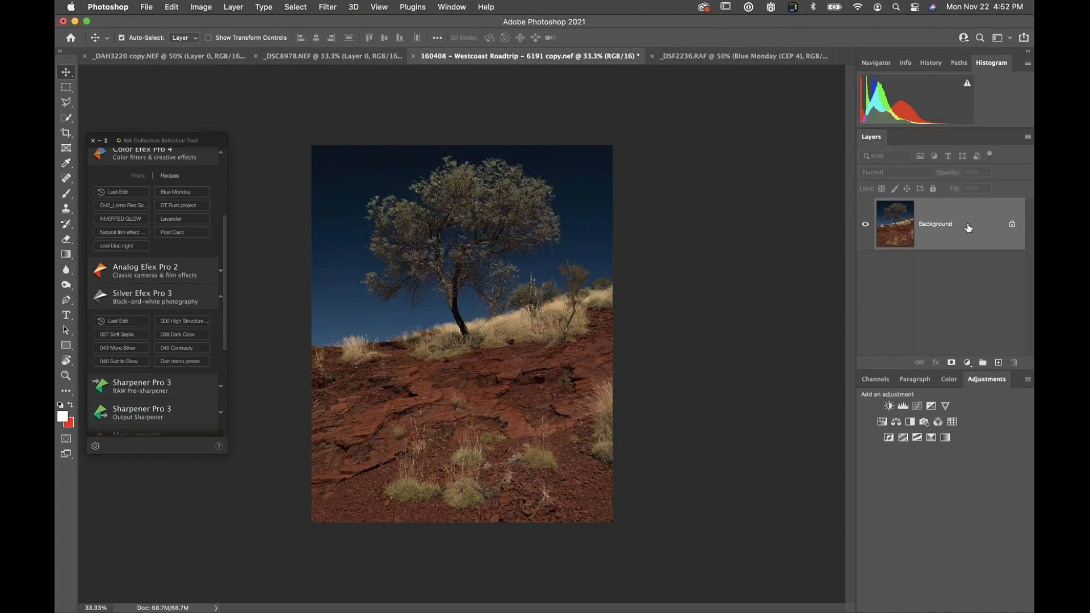
# Step: Convert the tree photo's Background layer to a Smart Object and examine the Smart Object commands available for it
pyautogui.rightClick(874, 223)
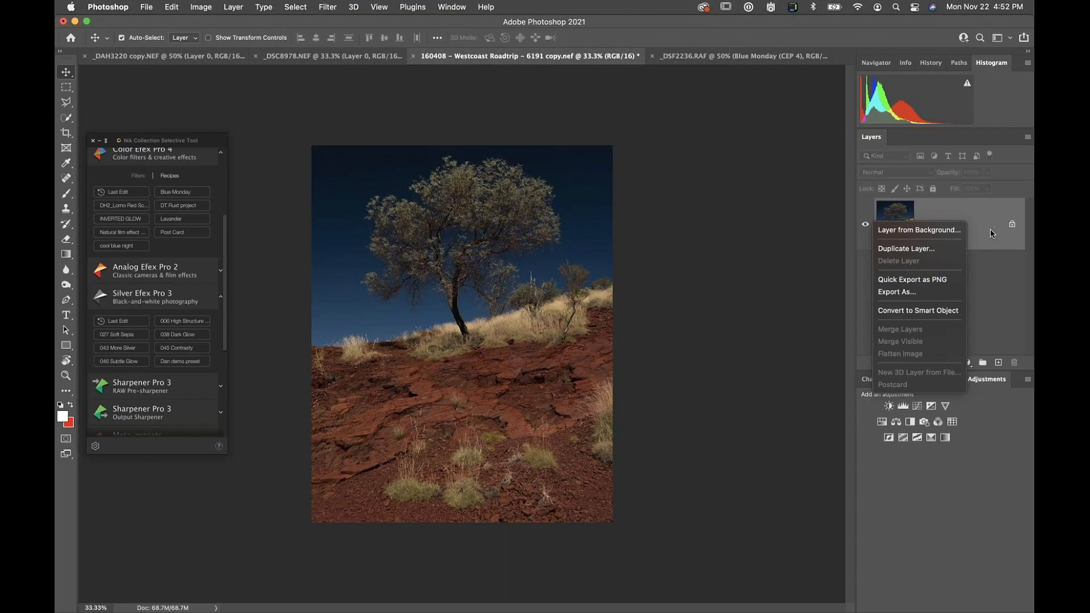
pyautogui.click(899, 312)
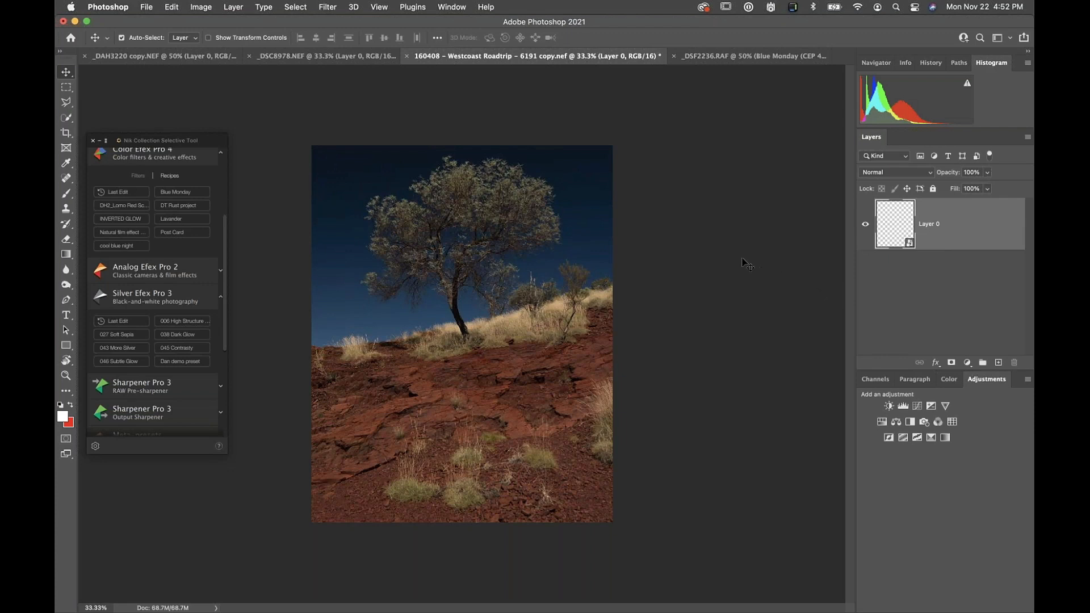
pyautogui.click(232, 7)
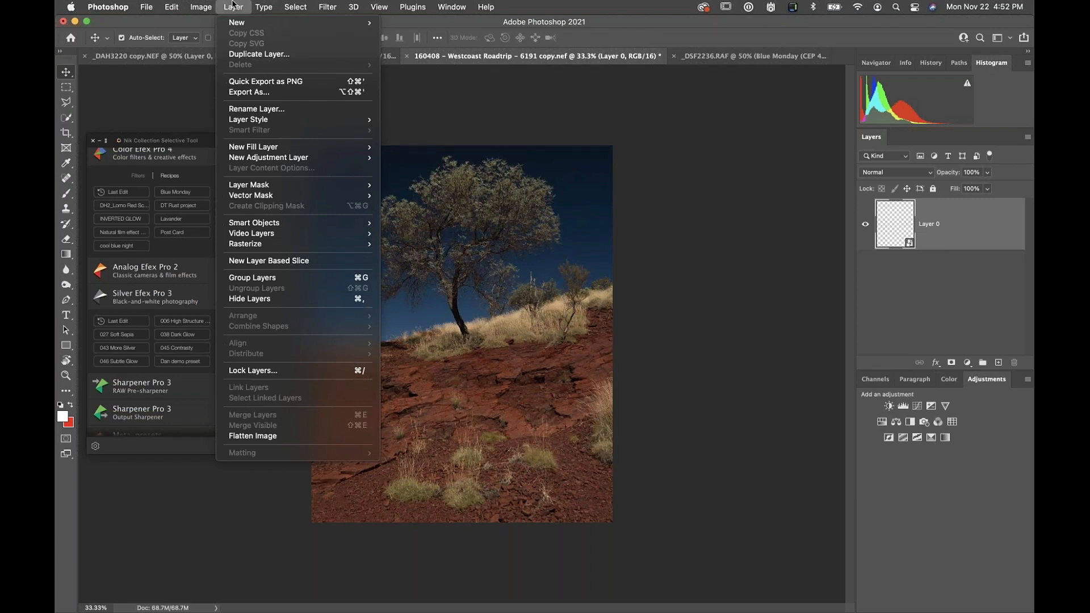
pyautogui.moveTo(267, 226)
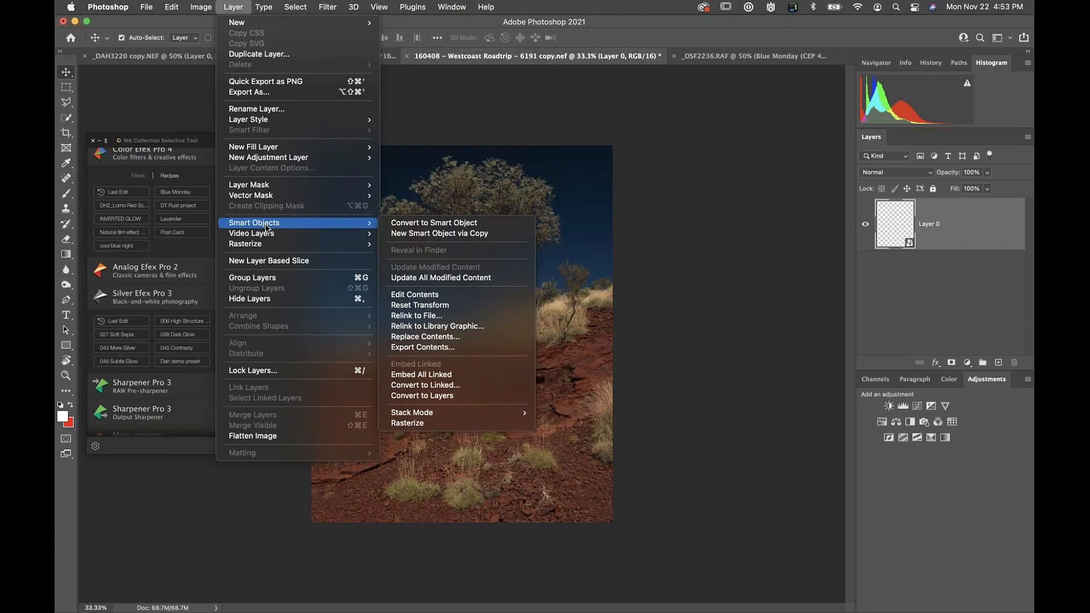
pyautogui.click(456, 148)
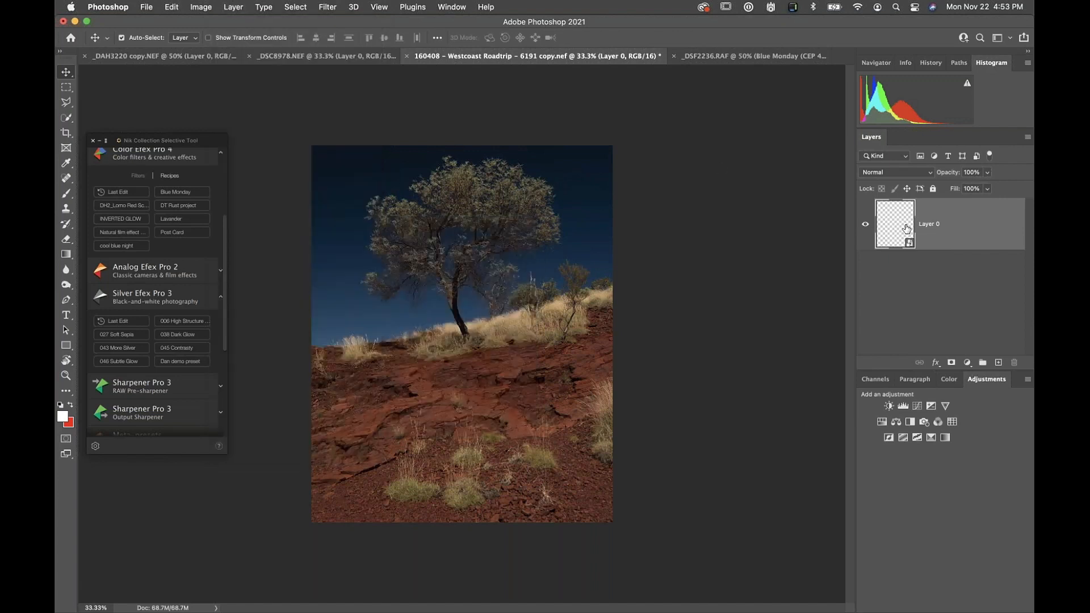
# Step: Close the Westcoast Roadtrip tree photo without saving changes
pyautogui.click(407, 57)
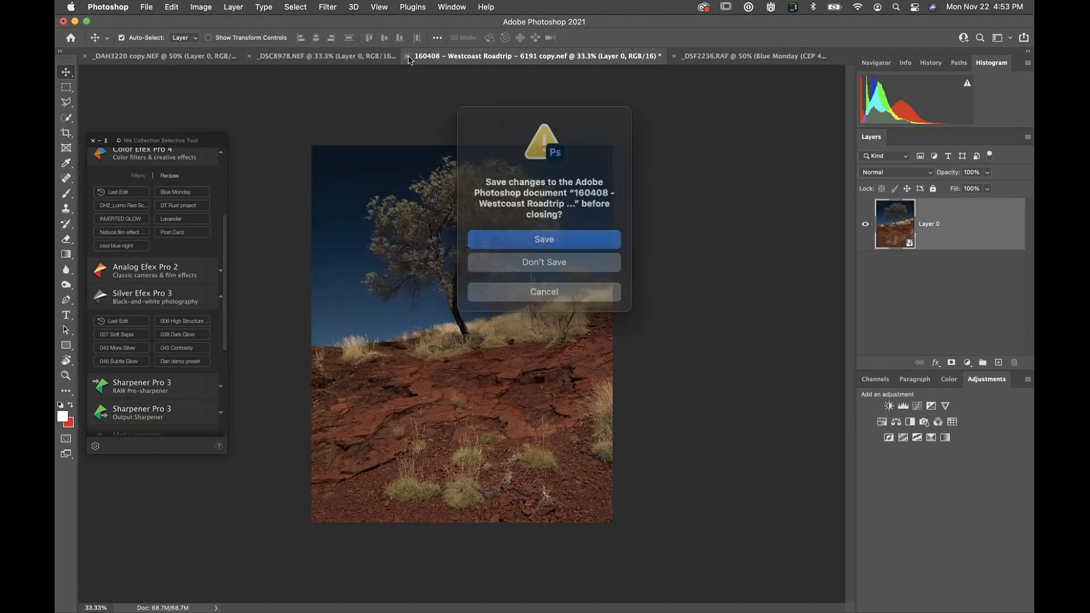
pyautogui.click(530, 261)
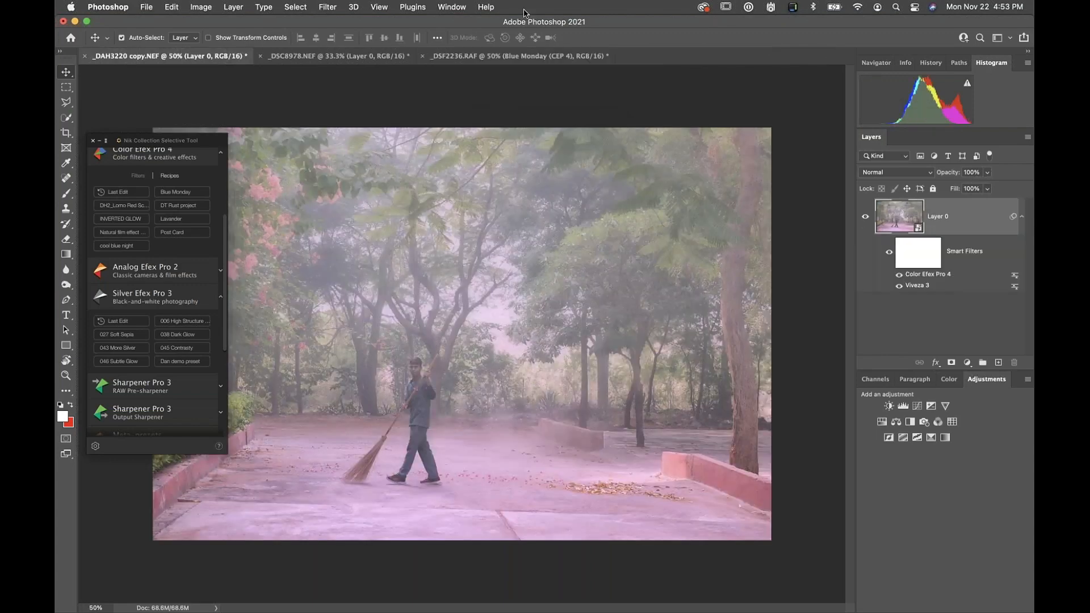
# Step: Open the raw Westcoast Roadtrip tree photo in Camera Raw and enable Open in Photoshop as Smart Objects in its workflow preferences
pyautogui.moveTo(520, 22); pyautogui.dragTo(527, 87)
pyautogui.moveTo(555, 194); pyautogui.dragTo(254, 597)
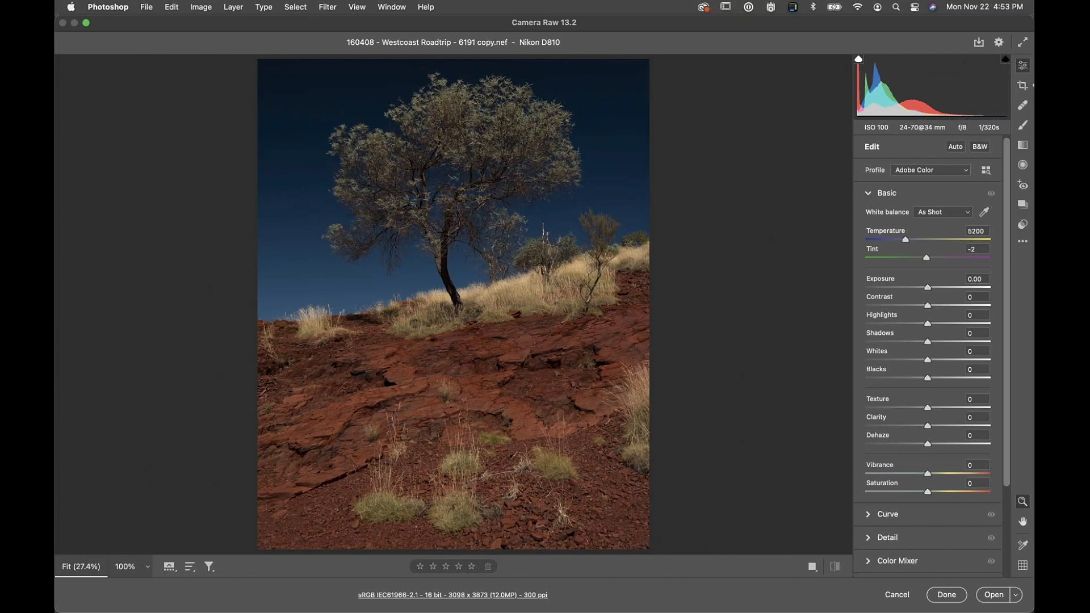
pyautogui.click(484, 595)
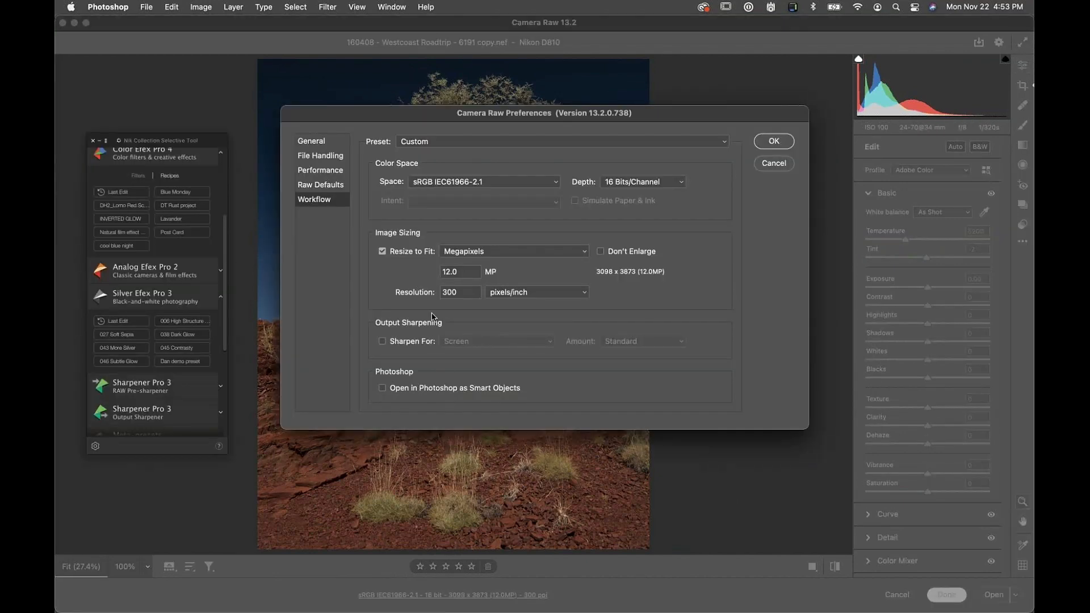
pyautogui.click(382, 388)
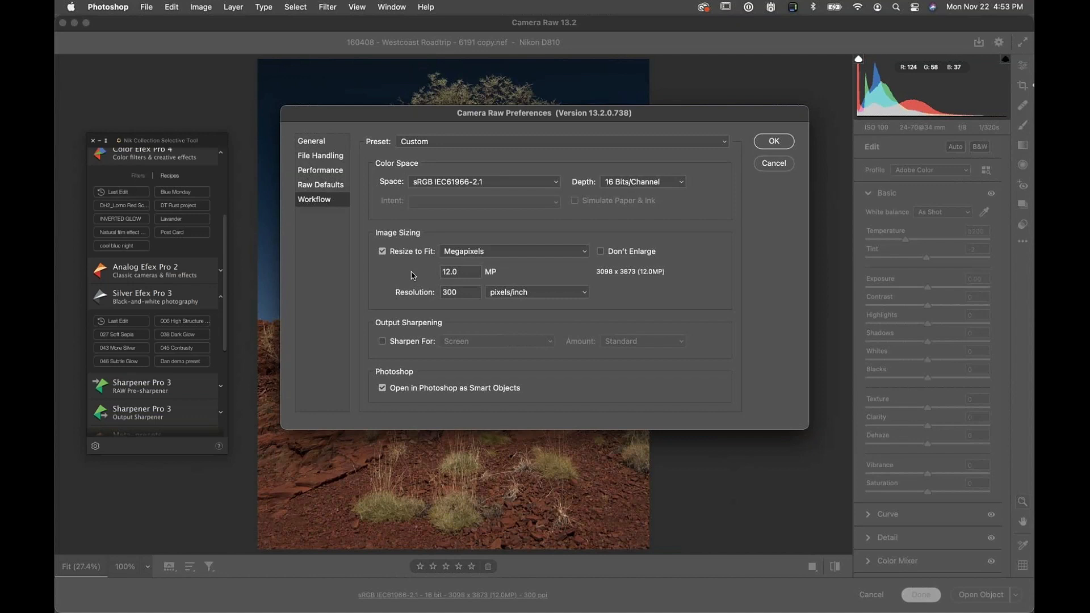
pyautogui.click(383, 251)
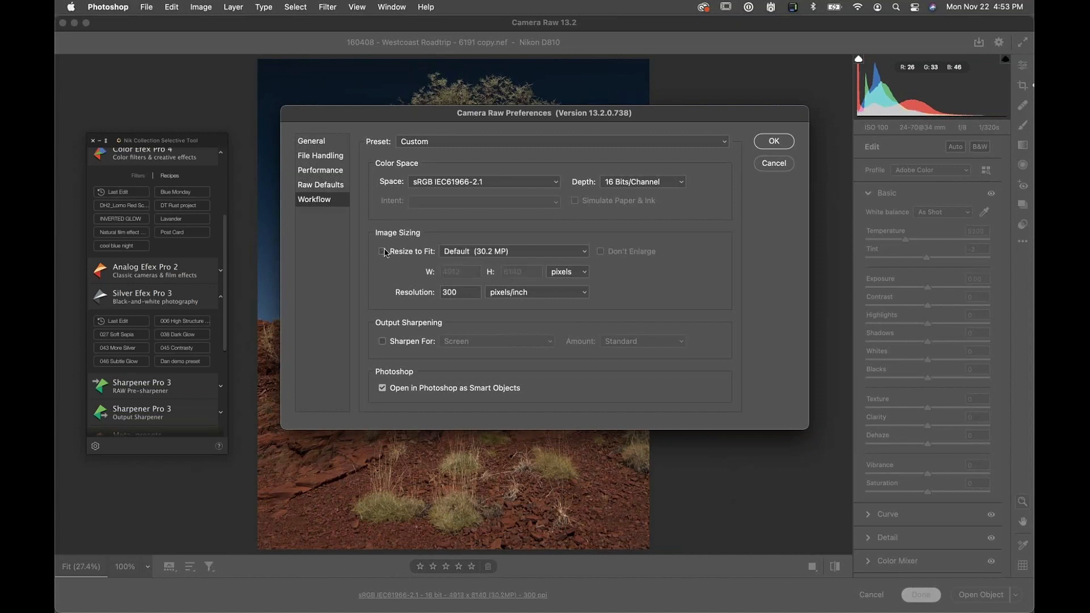
pyautogui.click(385, 252)
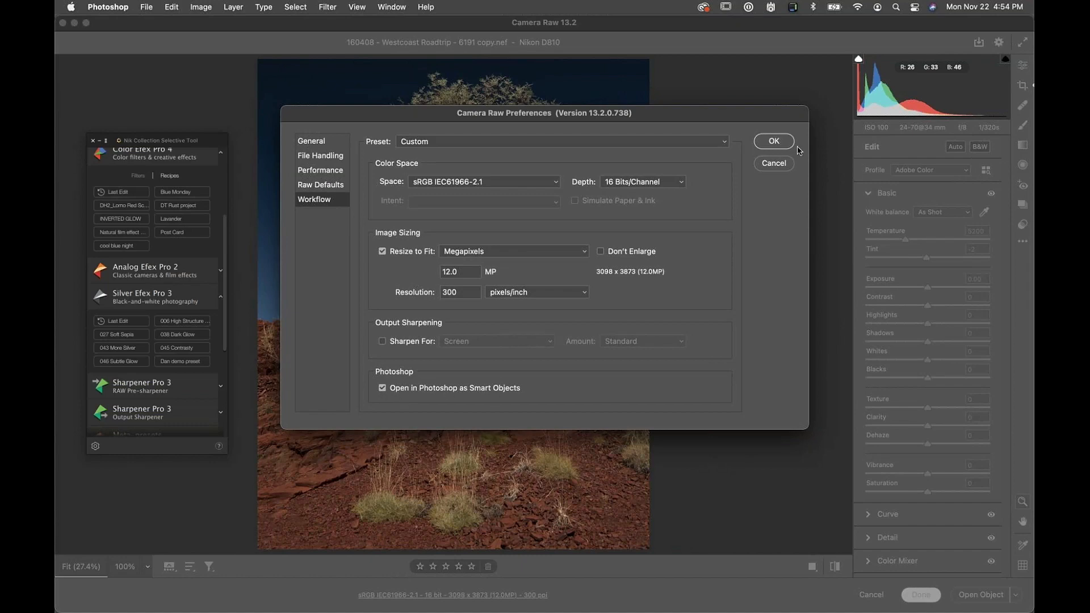
pyautogui.click(773, 145)
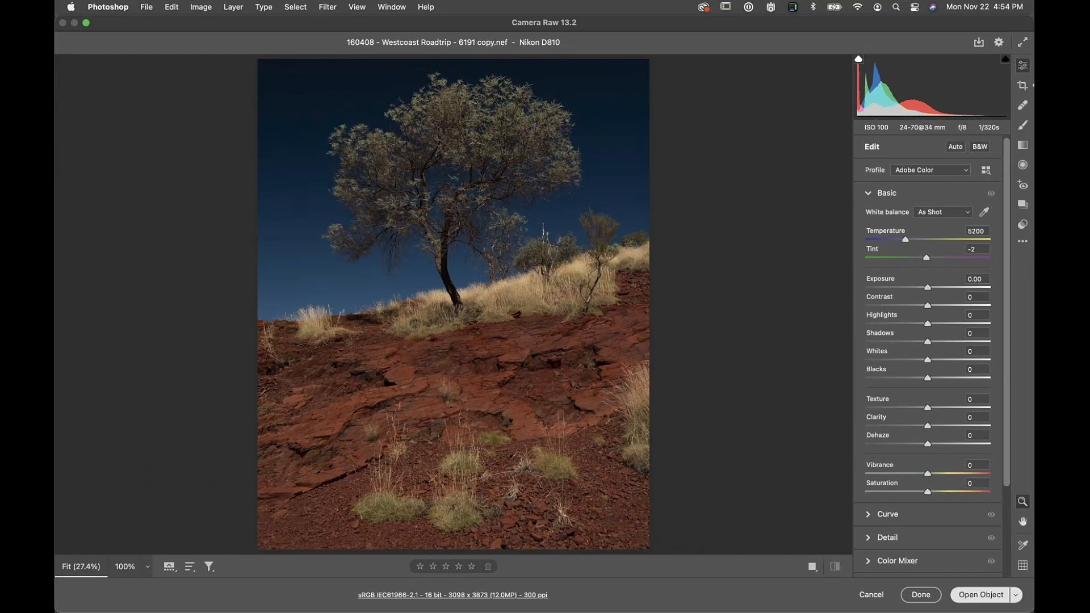
# Step: Open the tree photo from Camera Raw into Photoshop as a Smart Object
pyautogui.click(981, 594)
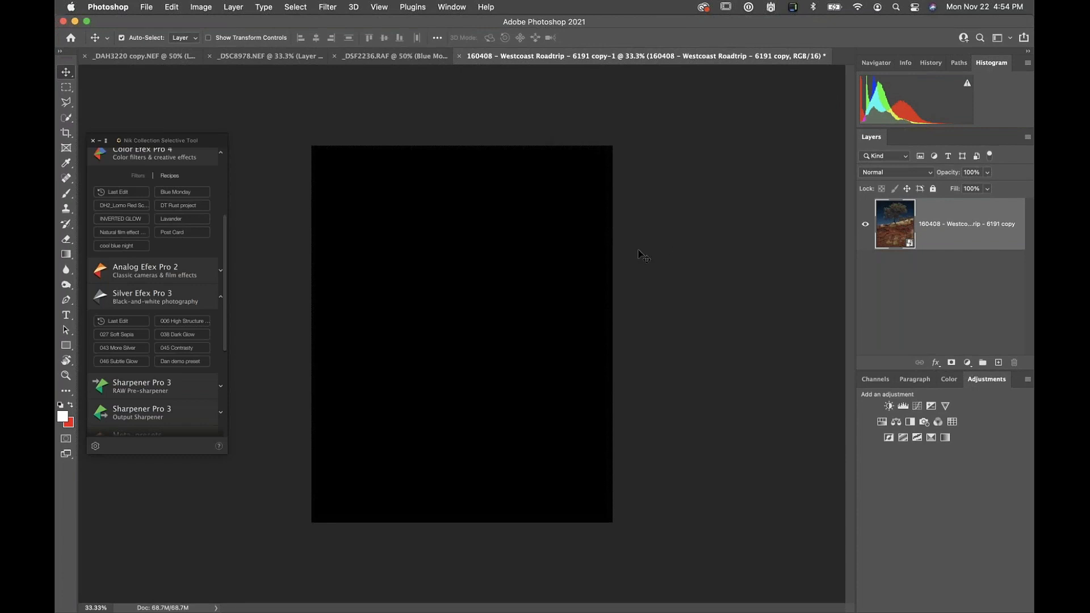
pyautogui.press('super+minus')
pyautogui.press('super+minus')
pyautogui.press('super+equal')
pyautogui.press('super+equal')
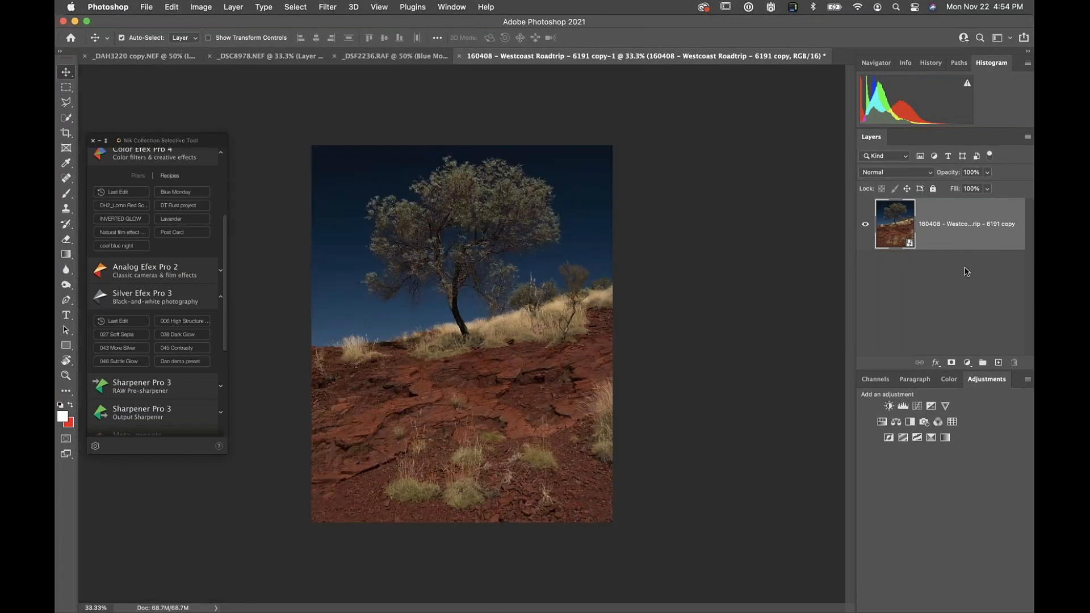
# Step: Reopen the tree Smart Object in Camera Raw and set Exposure to -0.35, Contrast to +30, Shadows to +28 and Blacks to +77
pyautogui.doubleClick(909, 245)
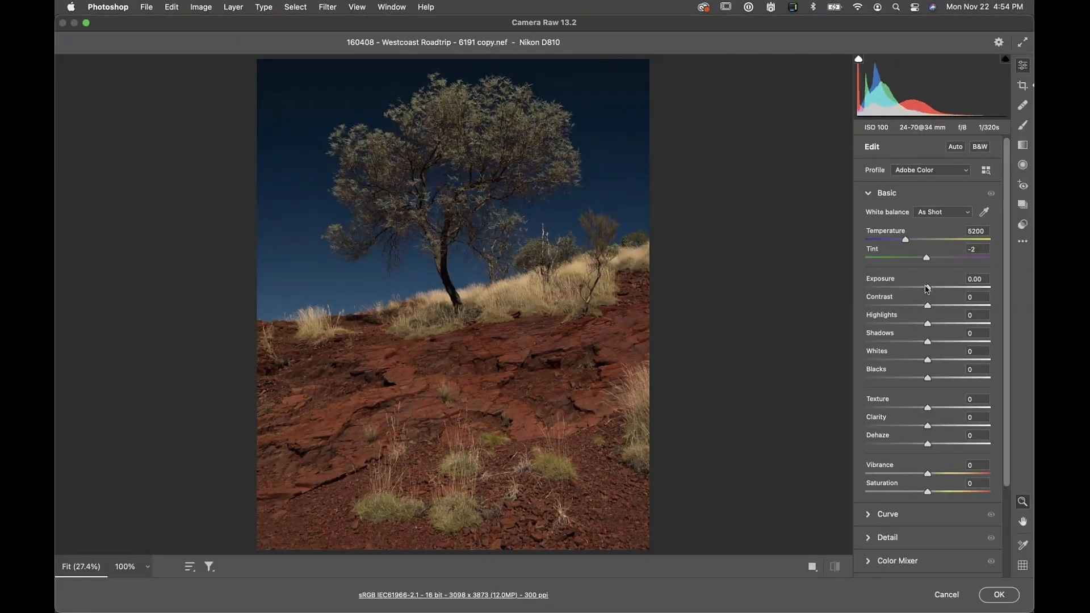
pyautogui.moveTo(926, 288); pyautogui.dragTo(946, 305)
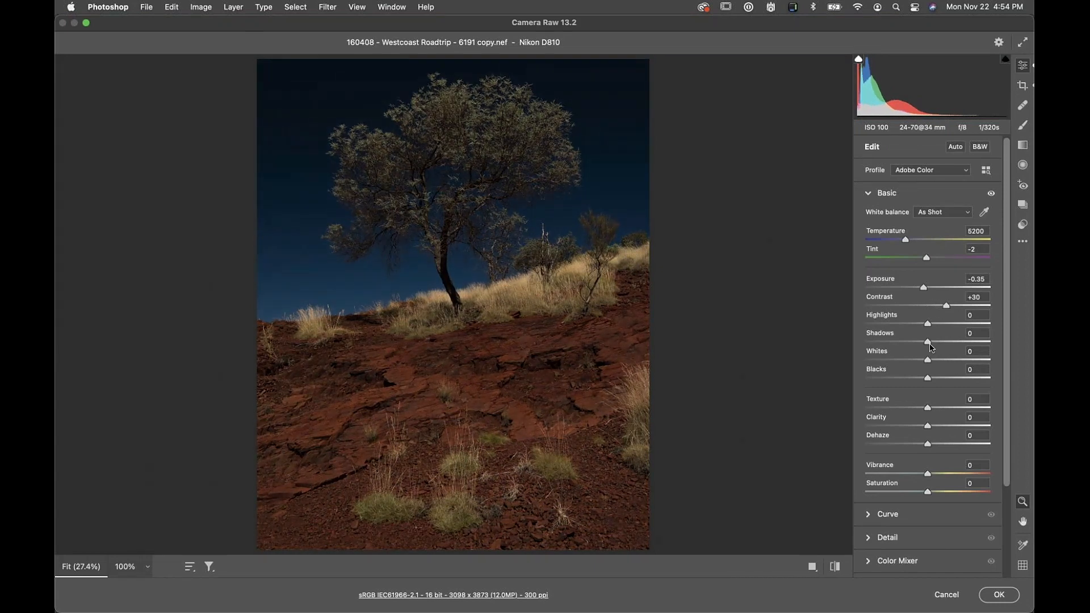
pyautogui.moveTo(931, 345); pyautogui.dragTo(976, 379)
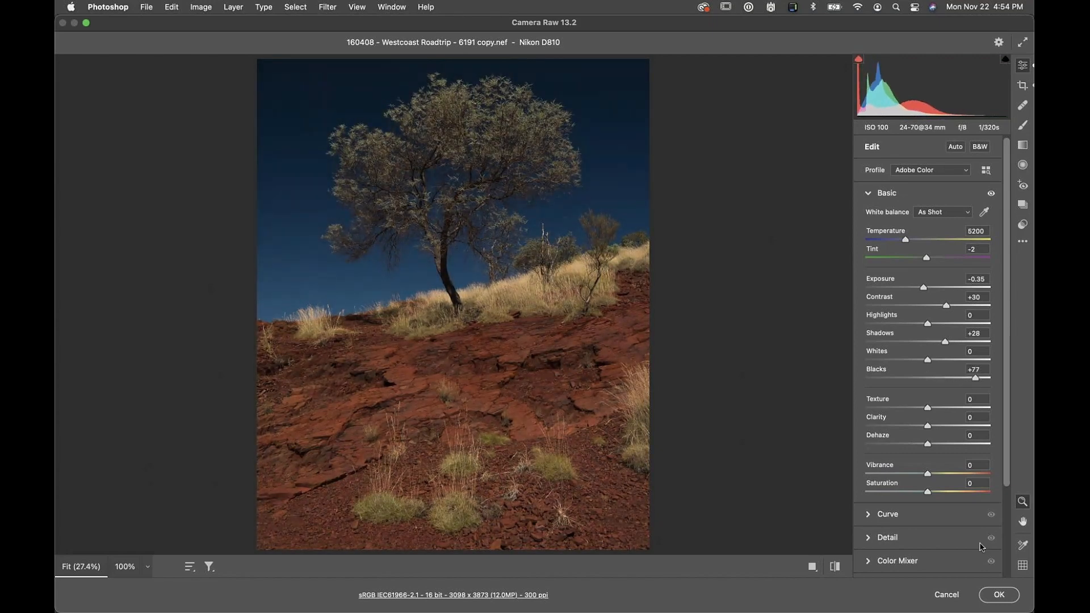
pyautogui.click(999, 594)
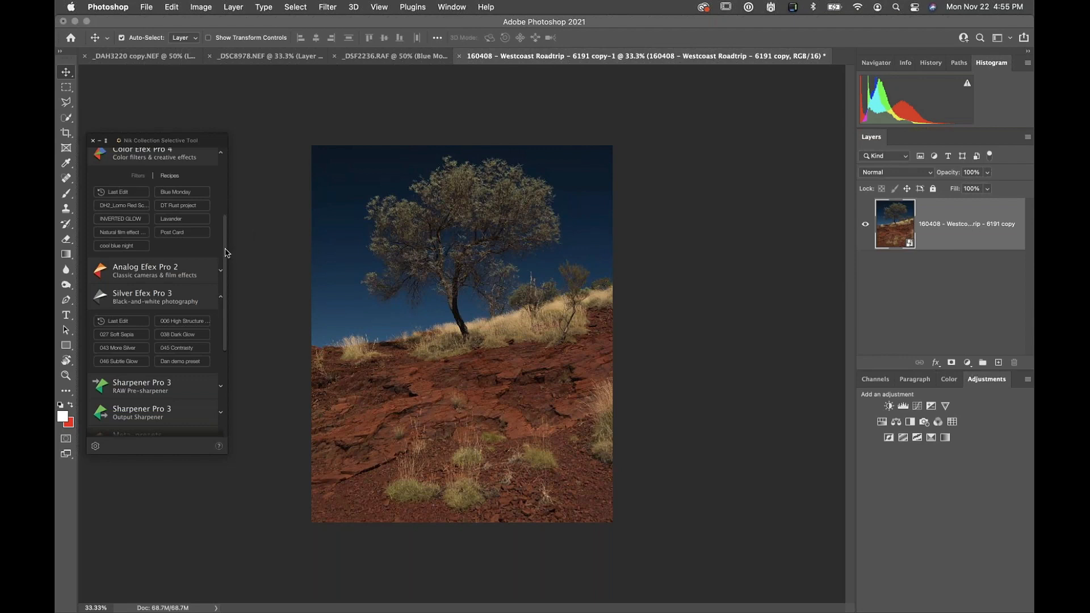
# Step: Launch Viveza 3 on the tree Smart Object from the Nik Selective Tool and accept the Smart Filter notice
pyautogui.moveTo(227, 250); pyautogui.dragTo(224, 152)
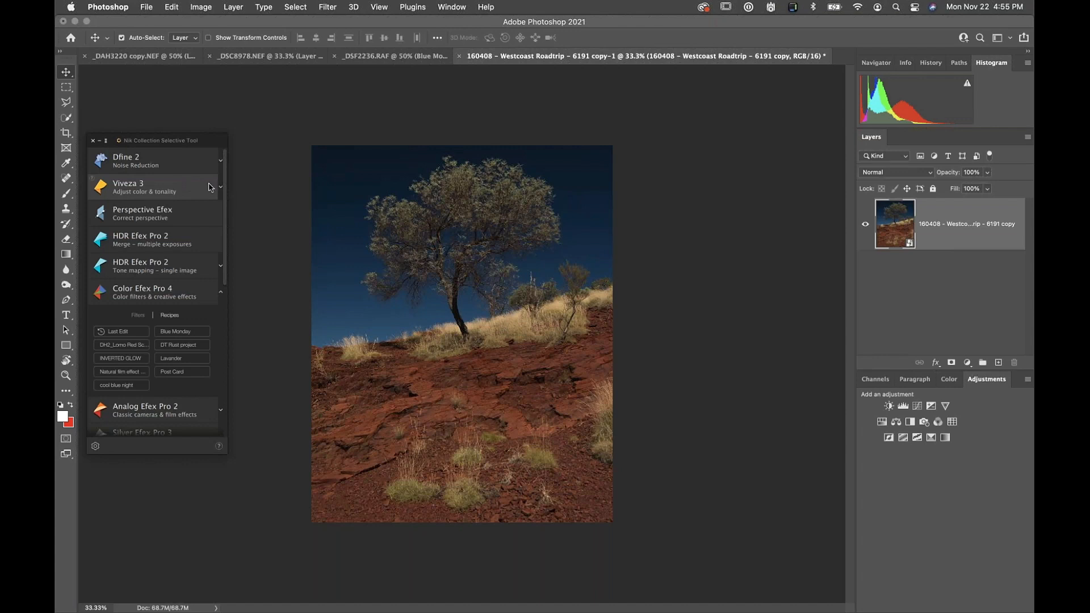
pyautogui.click(179, 188)
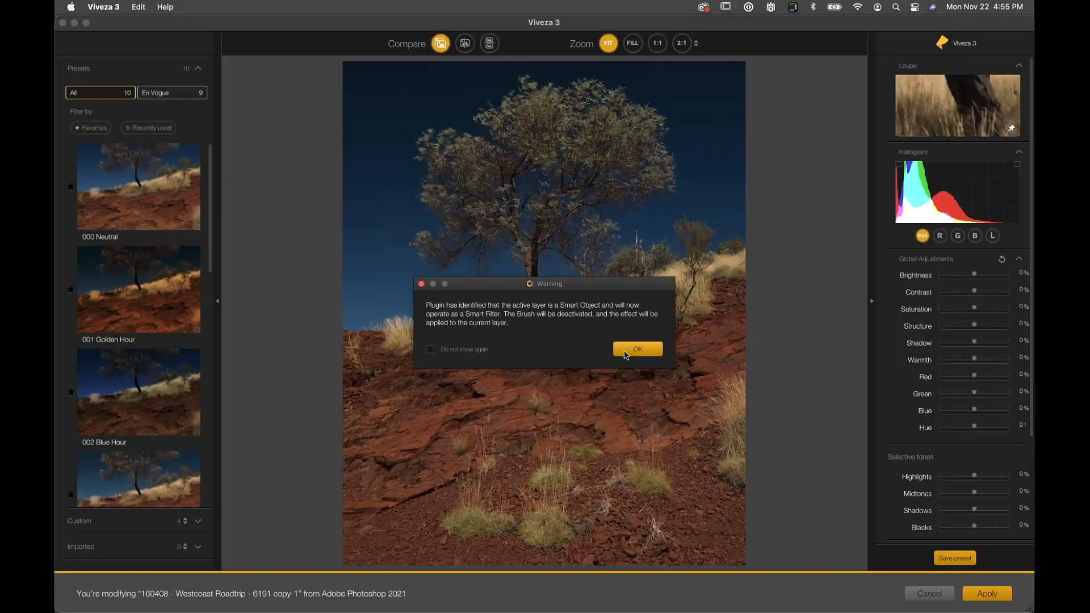
pyautogui.click(631, 350)
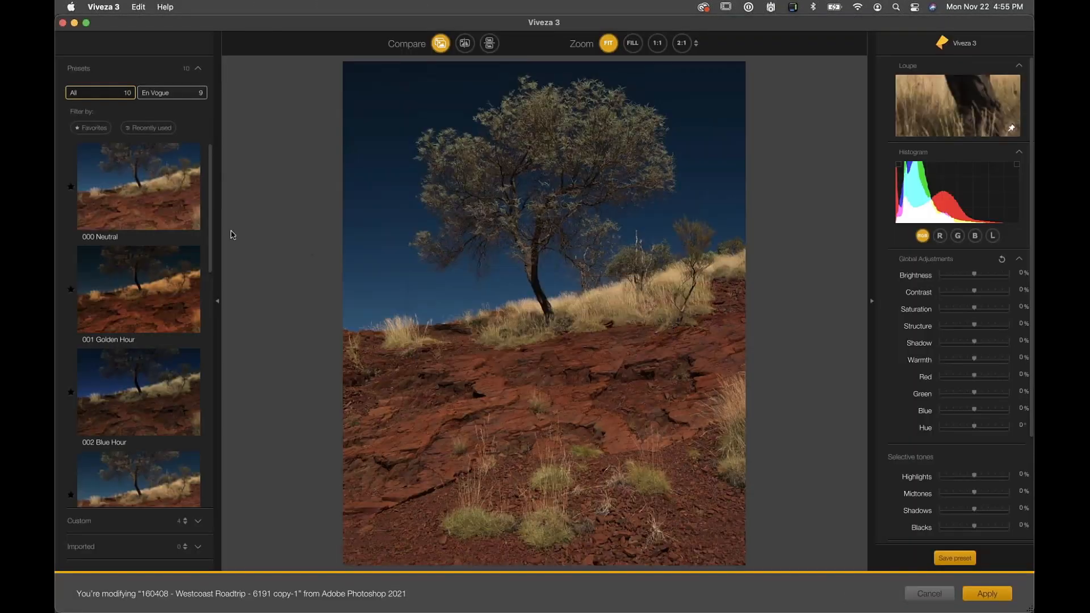
pyautogui.moveTo(210, 197); pyautogui.dragTo(215, 73)
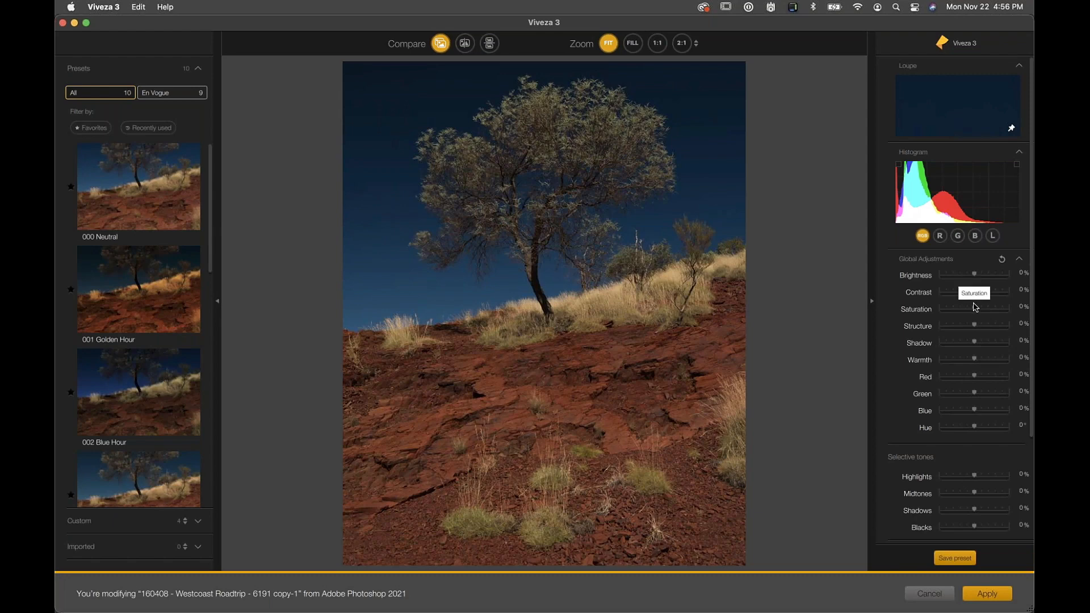
# Step: Set the global adjustments to Contrast 42%, Saturation -53% and Structure 36% for a bleach bypass look
pyautogui.click(974, 325)
pyautogui.moveTo(990, 327); pyautogui.dragTo(897, 311)
pyautogui.moveTo(974, 291); pyautogui.dragTo(988, 291)
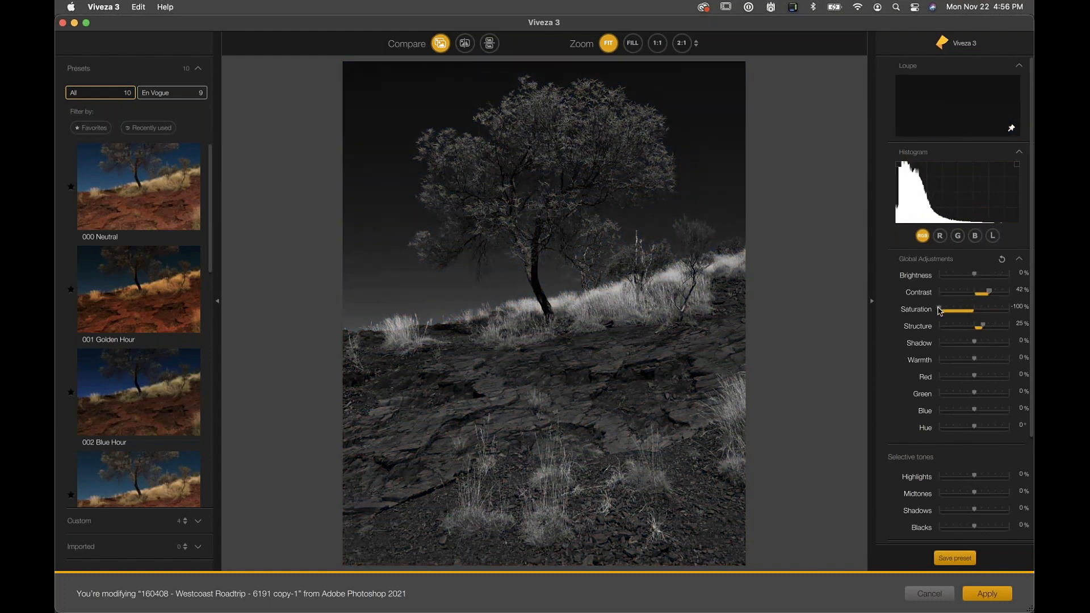
pyautogui.click(949, 311)
pyautogui.moveTo(958, 312)
pyautogui.mouseDown()
pyautogui.moveTo(993, 327)
pyautogui.moveTo(955, 312)
pyautogui.mouseUp()
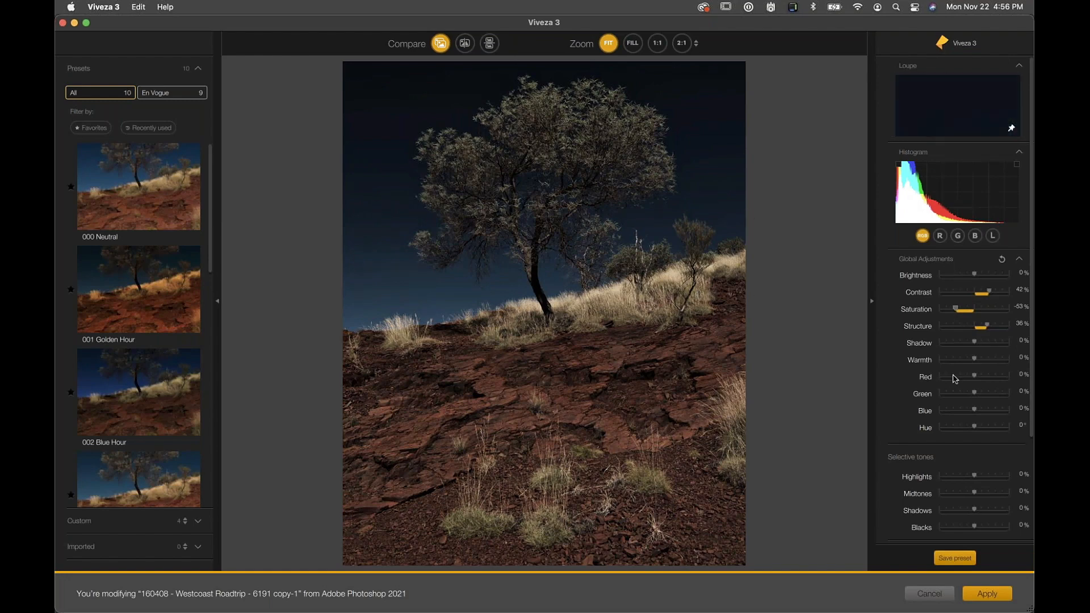
# Step: Place two control points in the sky, one on each side of the tree, and enlarge them to about 80% and 77%
pyautogui.scroll(-5, 955, 378)
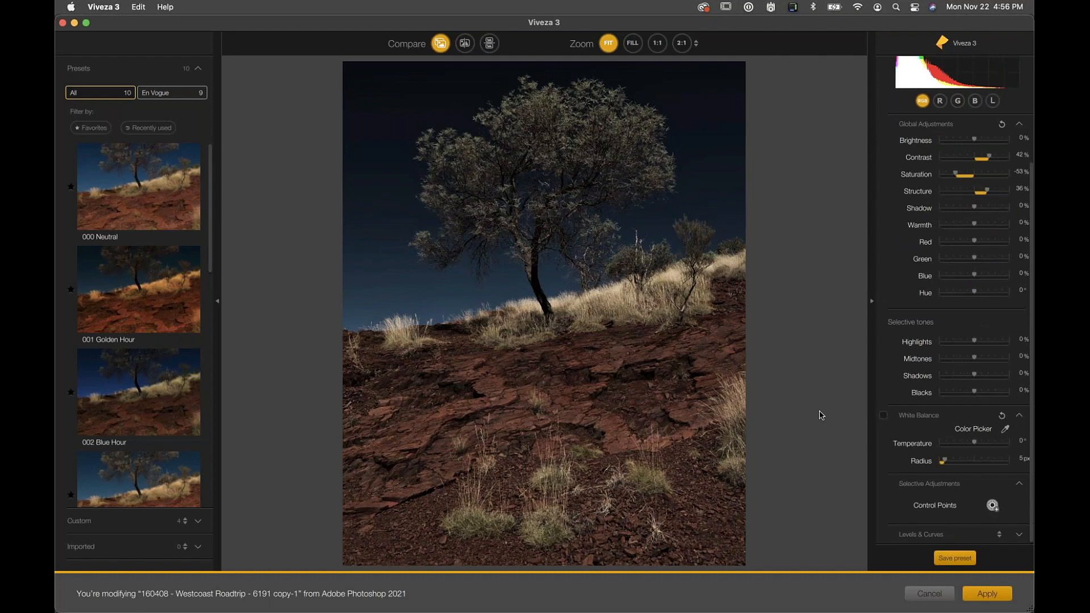
pyautogui.click(382, 184)
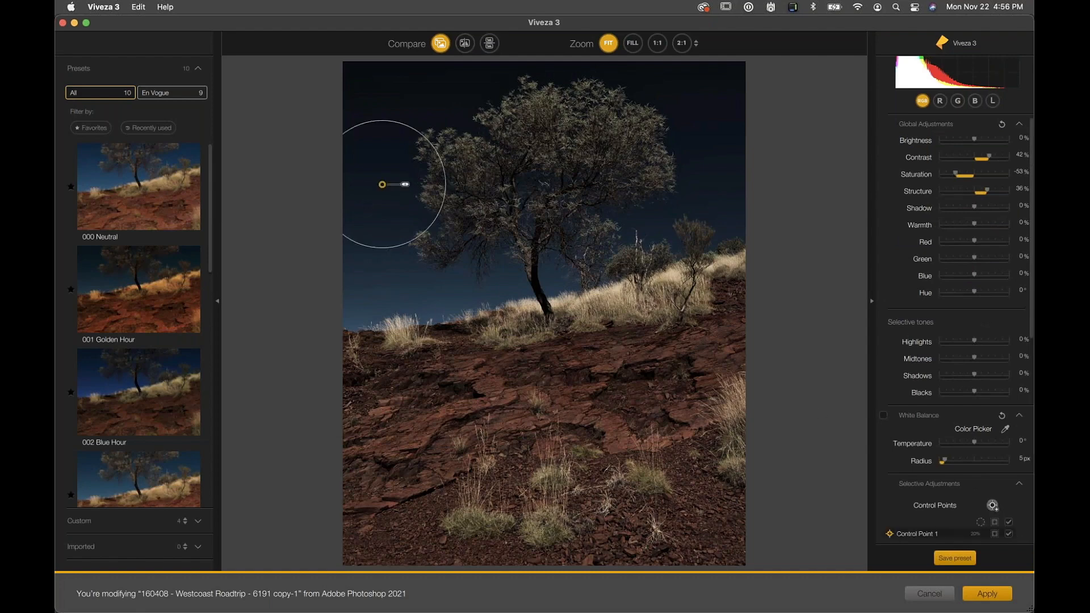
pyautogui.click(707, 153)
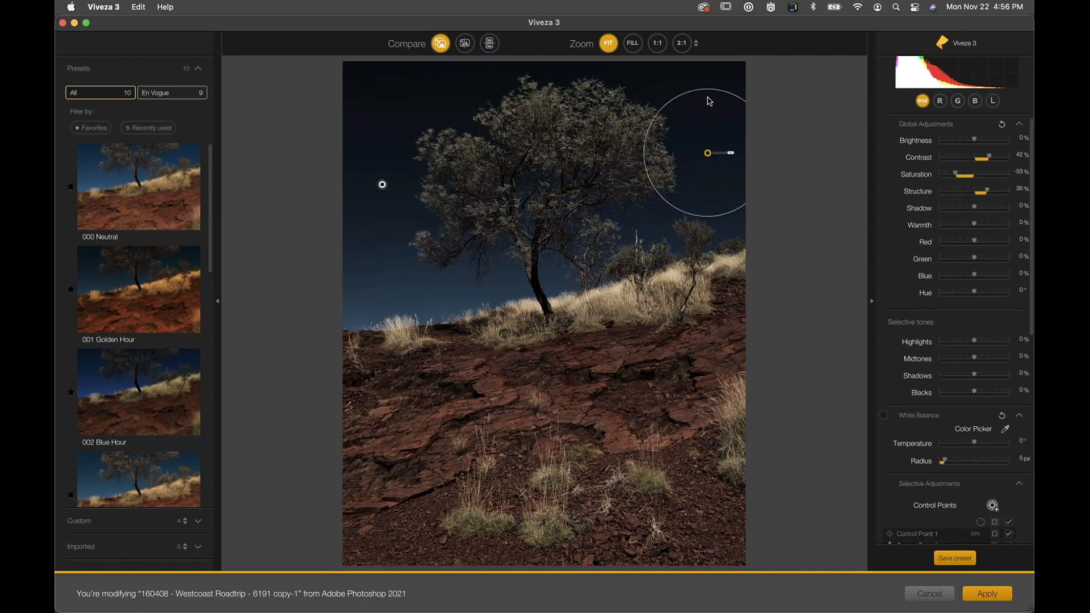
pyautogui.moveTo(731, 153); pyautogui.dragTo(754, 153)
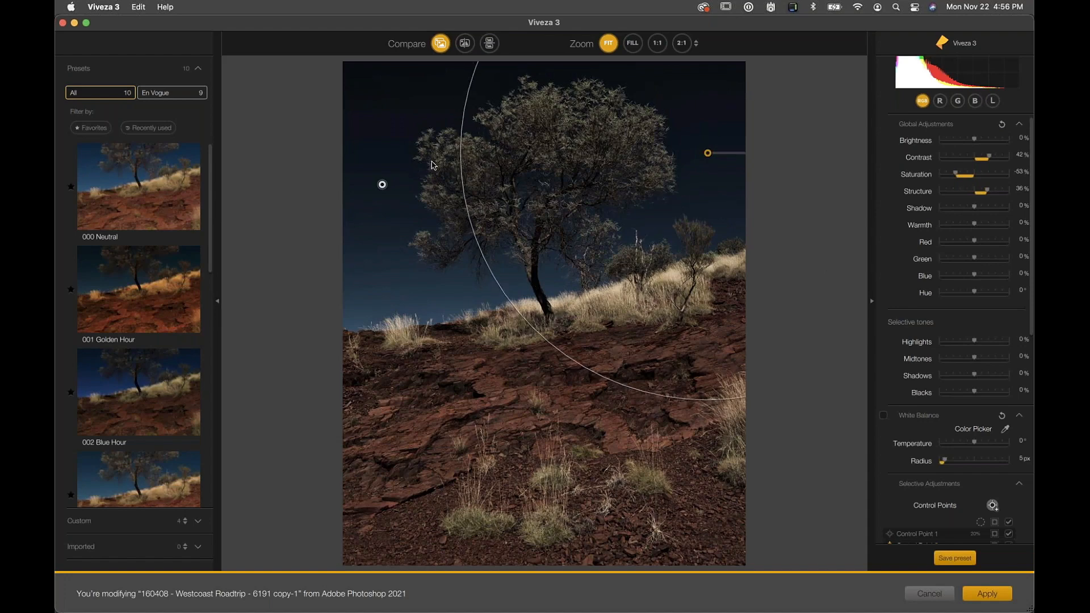
pyautogui.click(382, 184)
pyautogui.moveTo(405, 183); pyautogui.dragTo(432, 183)
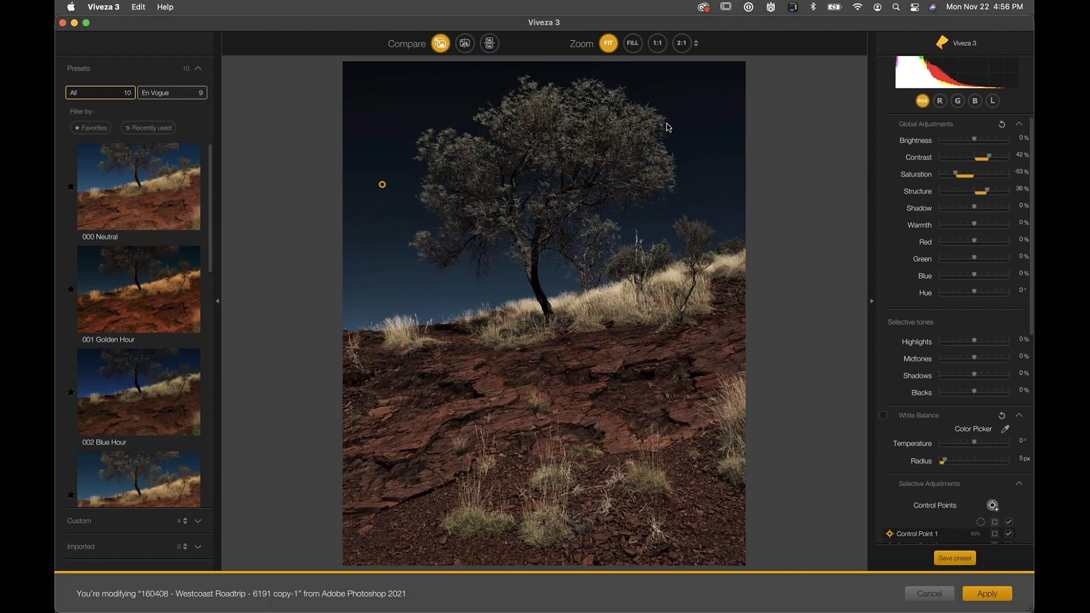
# Step: Set Saturation to 100% on both sky control points and raise the second point's Brightness to about 18%
pyautogui.scroll(-10, 952, 465)
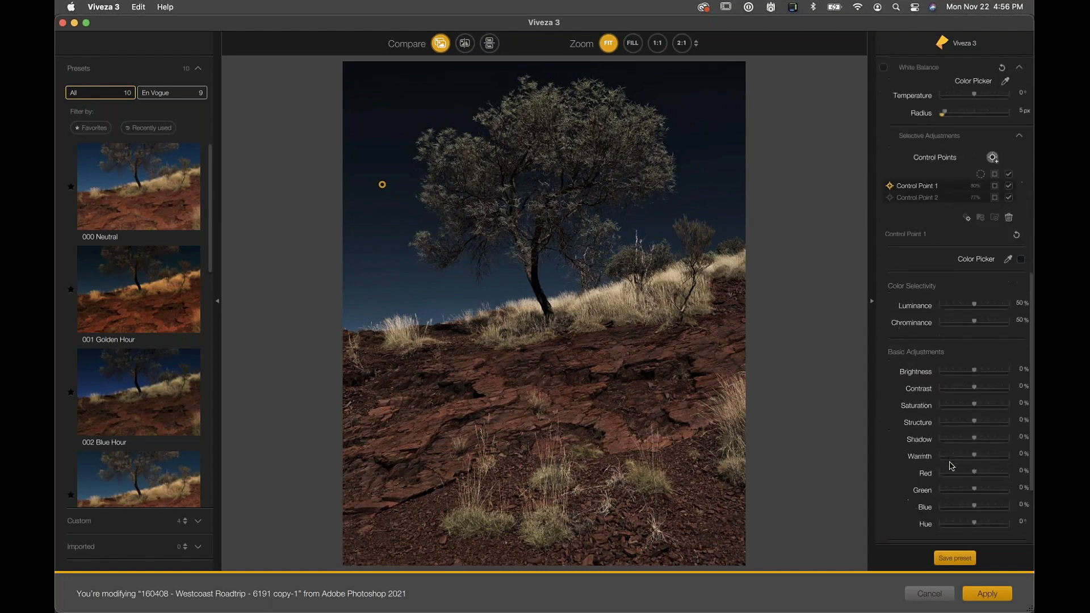
pyautogui.moveTo(975, 388); pyautogui.dragTo(1010, 387)
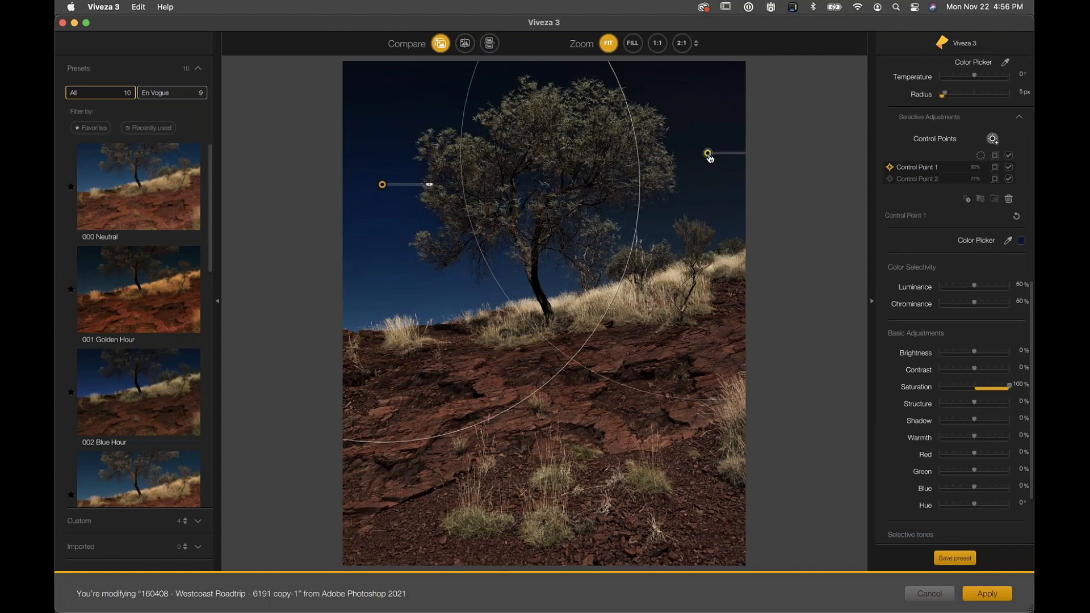
pyautogui.click(708, 153)
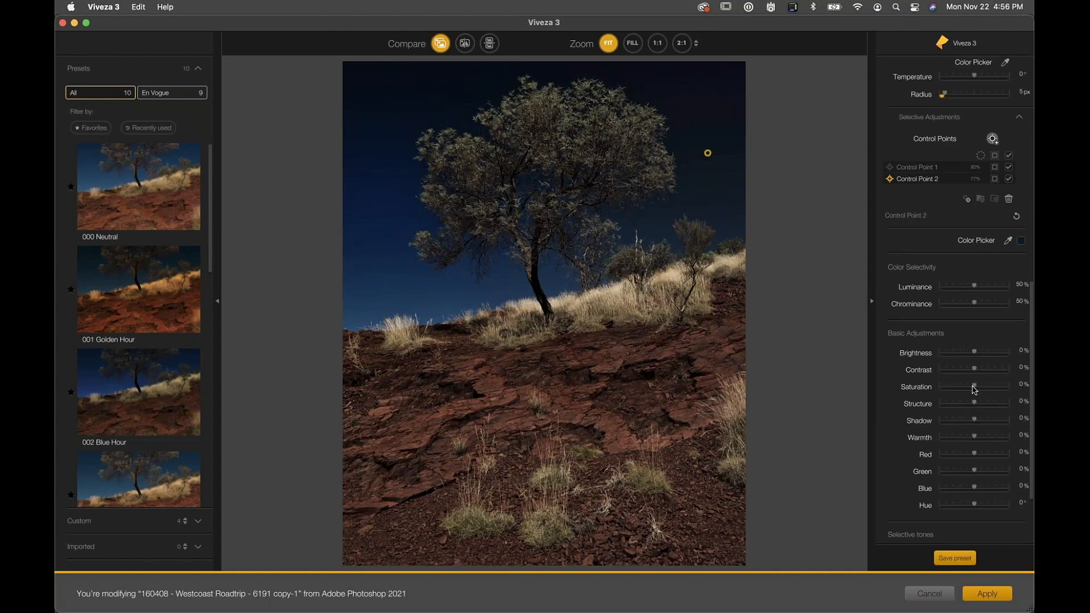
pyautogui.moveTo(975, 387); pyautogui.dragTo(1012, 387)
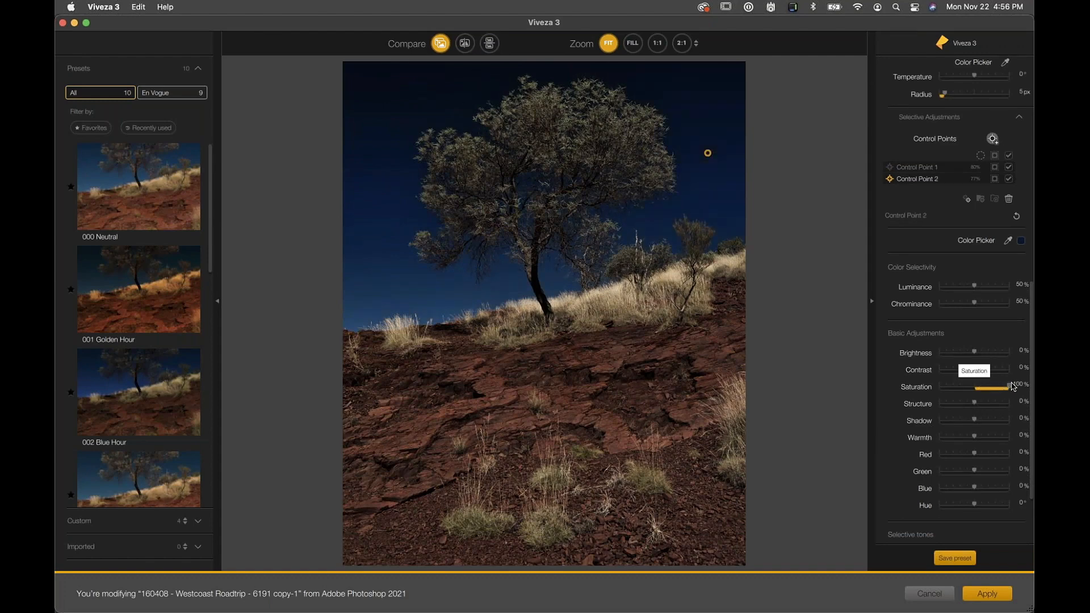
pyautogui.moveTo(974, 352); pyautogui.dragTo(981, 353)
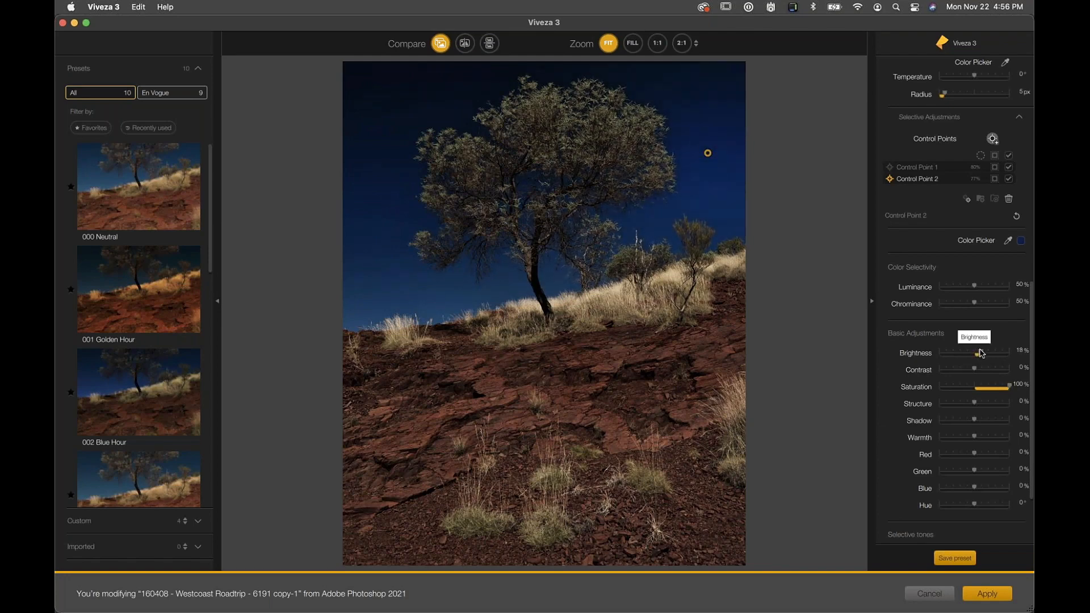
pyautogui.moveTo(708, 152)
pyautogui.mouseDown()
pyautogui.moveTo(710, 128)
pyautogui.moveTo(709, 139)
pyautogui.mouseUp()
pyautogui.click(789, 176)
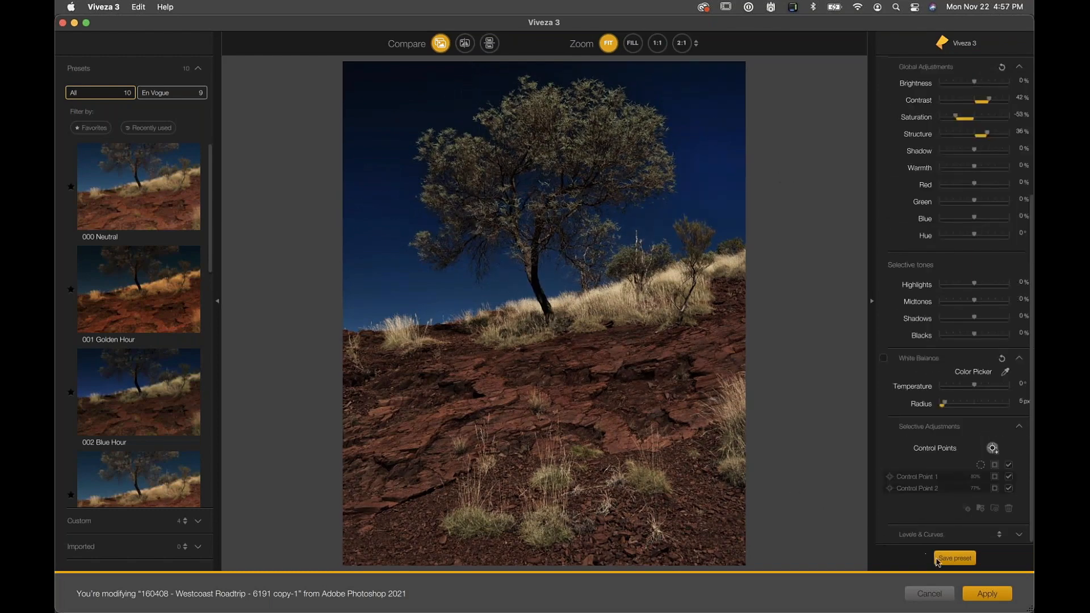
# Step: Save the adjustments with their control points as a custom preset named "bleach bypass with sky controls points"
pyautogui.click(954, 558)
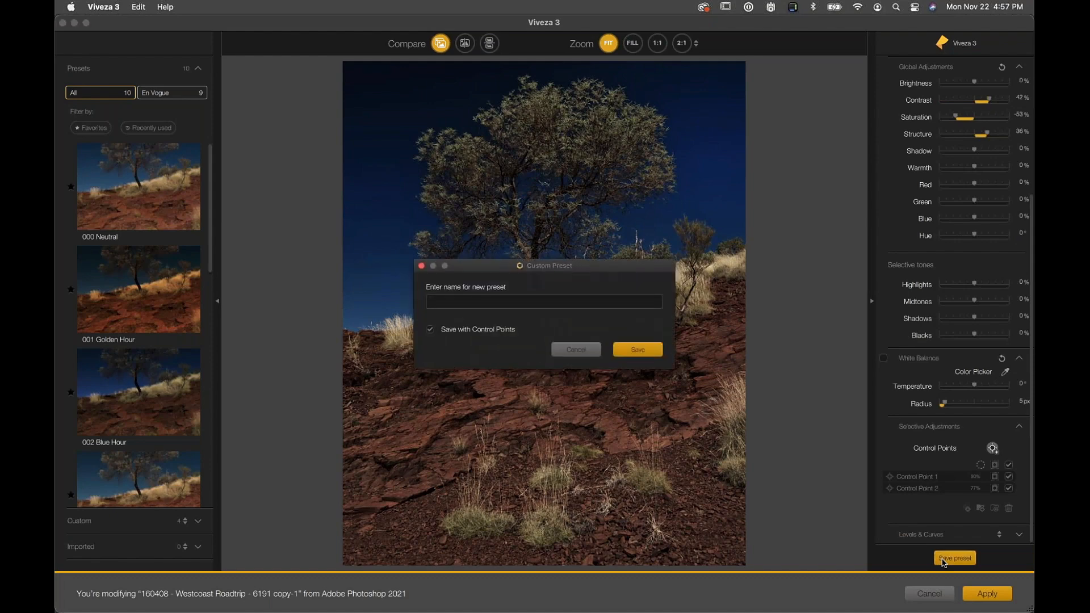
pyautogui.moveTo(655, 232); pyautogui.dragTo(724, 188)
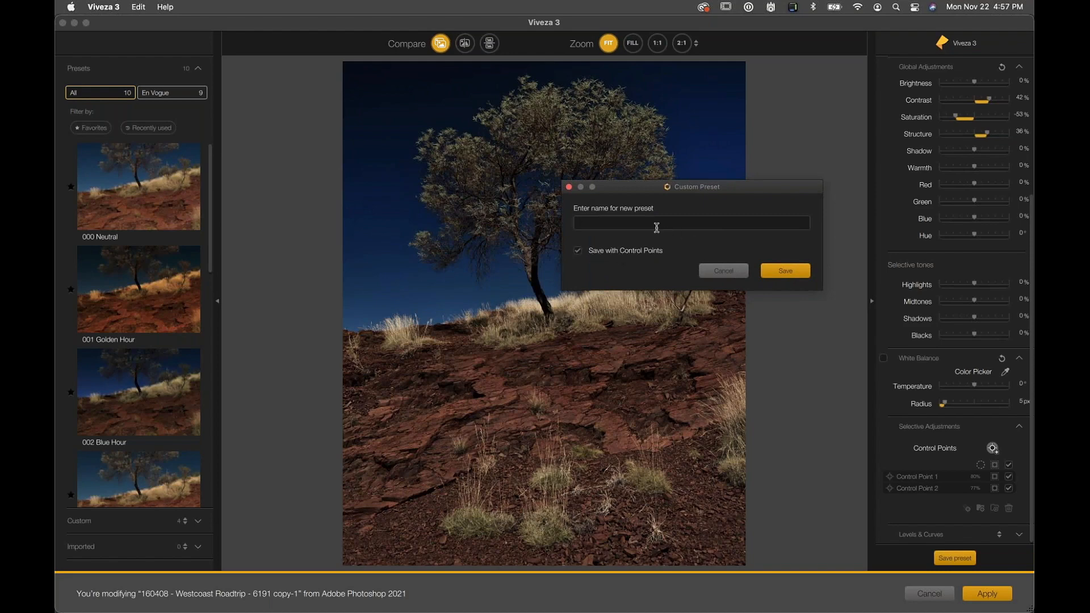
pyautogui.write('bleach bypass with sky controls points')
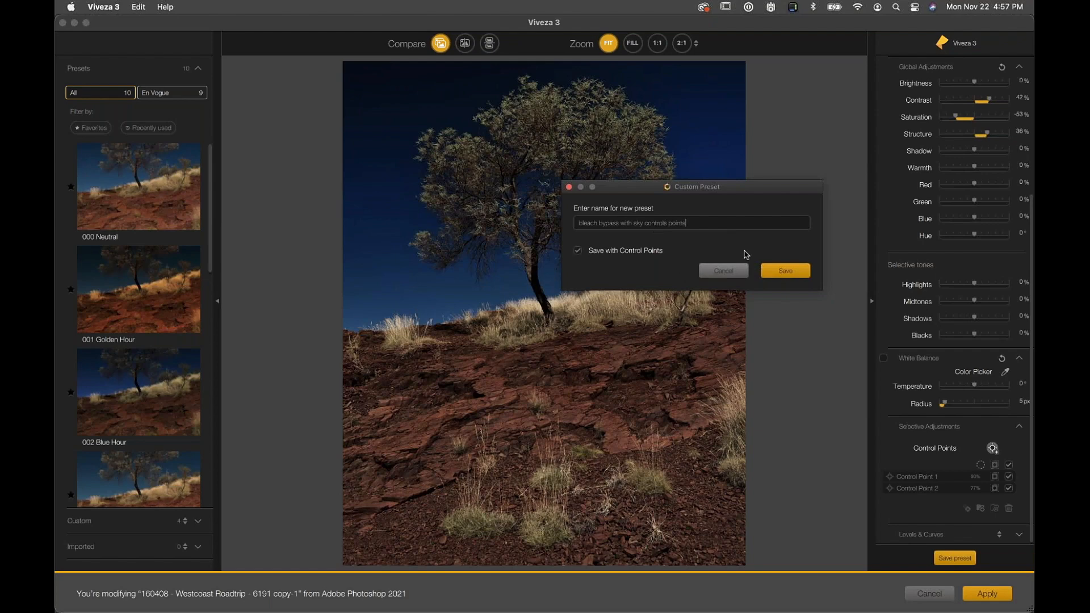
pyautogui.click(777, 273)
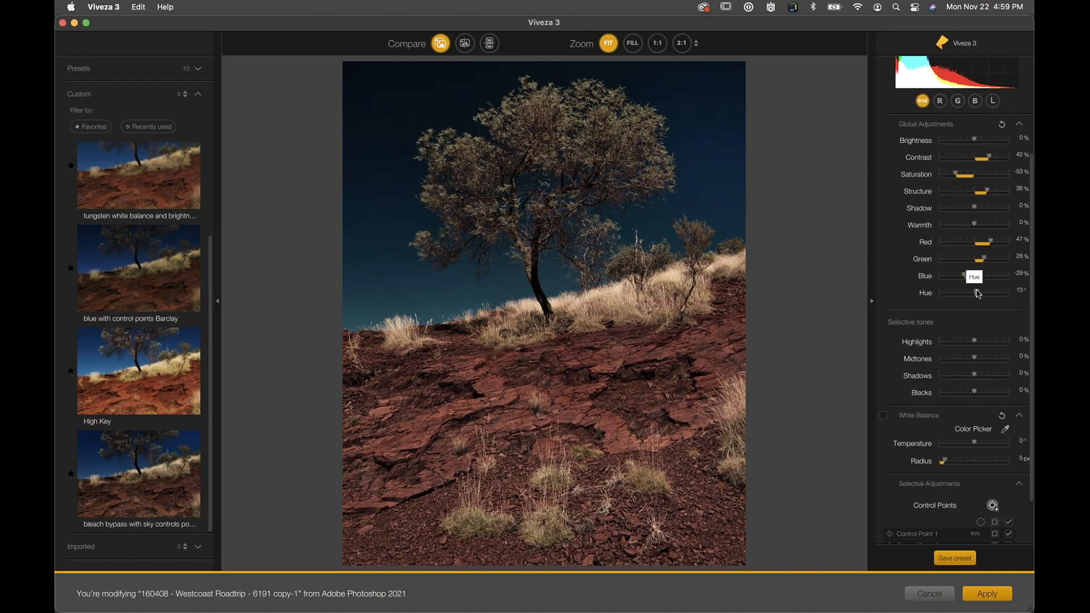
# Step: Set the global Hue adjustment of the tree photo to -30°
pyautogui.moveTo(975, 293); pyautogui.dragTo(970, 293)
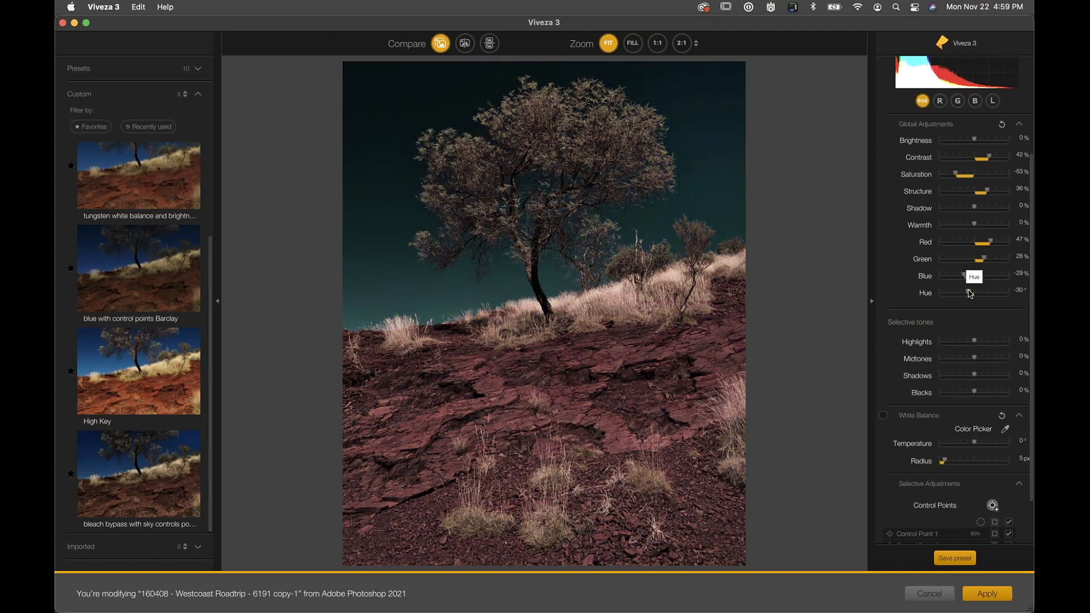